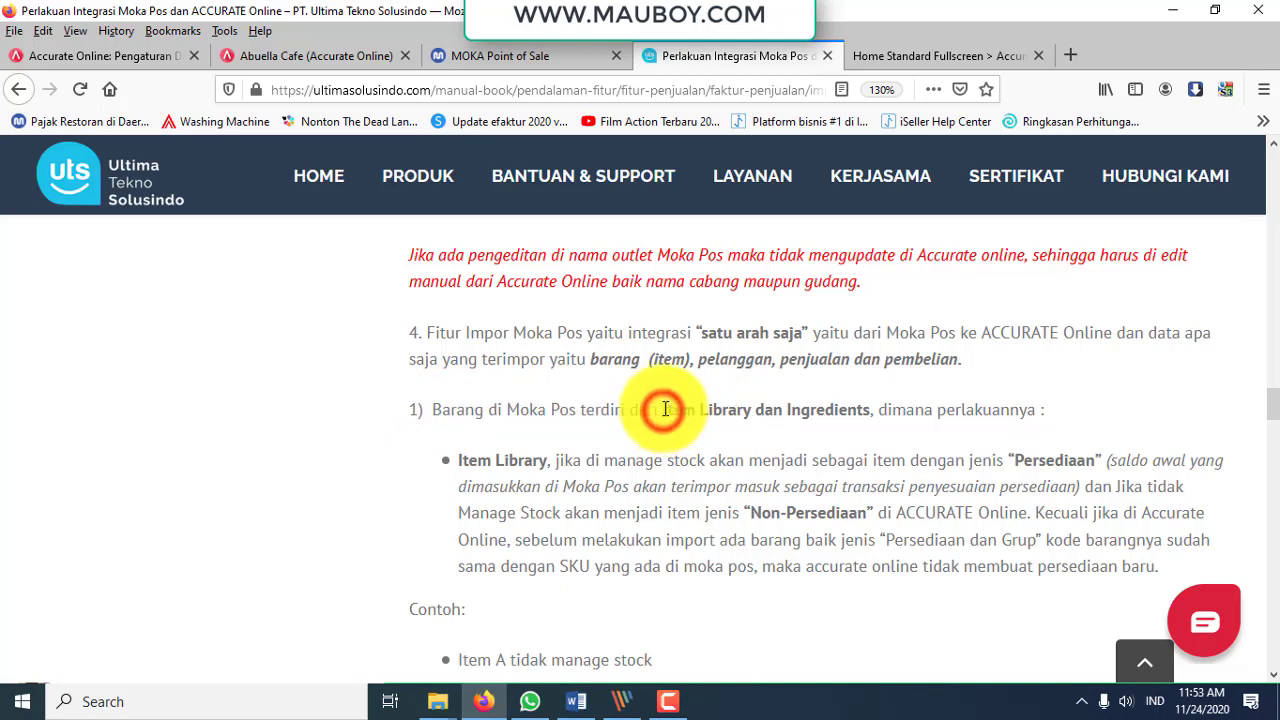
Highlight the words "Item Library" in the manual's line on what goods in Moka Pos consist of.
{"action": "left_click_drag", "start_coordinate": [665, 410], "coordinate": [881, 413]}
{"action": "left_click", "coordinate": [669, 409]}
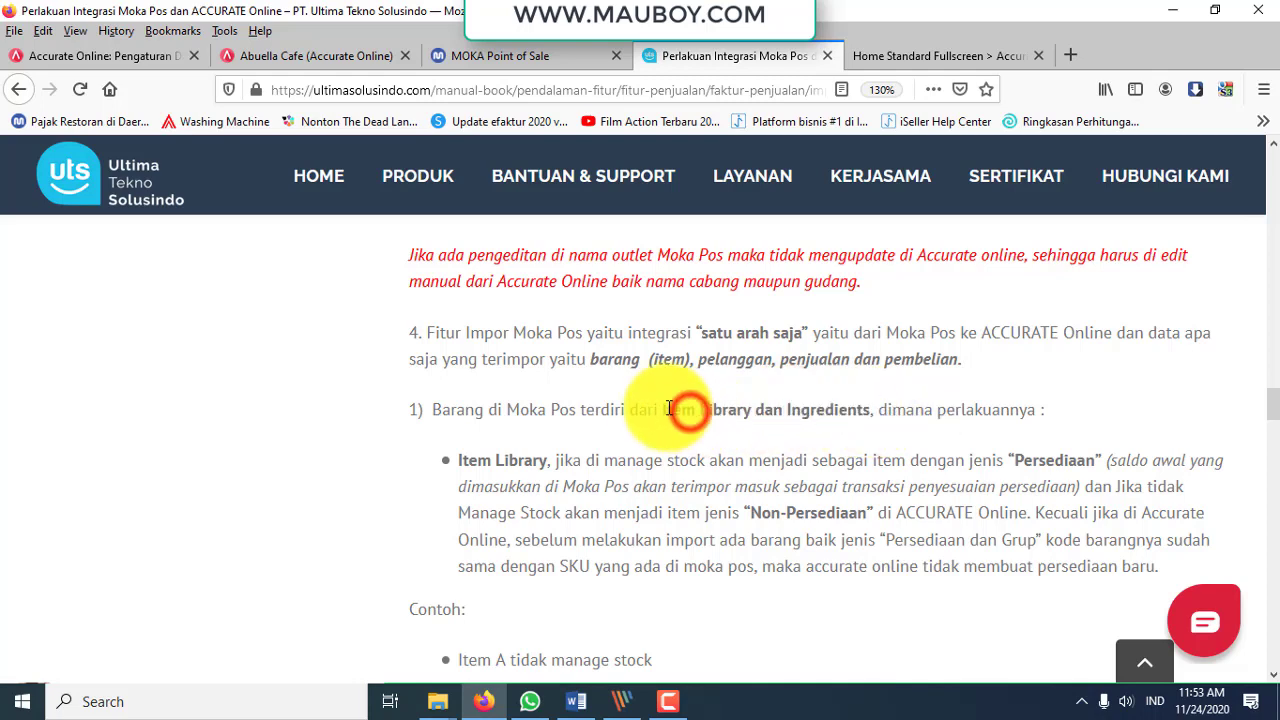
{"action": "left_click_drag", "start_coordinate": [670, 407], "coordinate": [749, 409]}
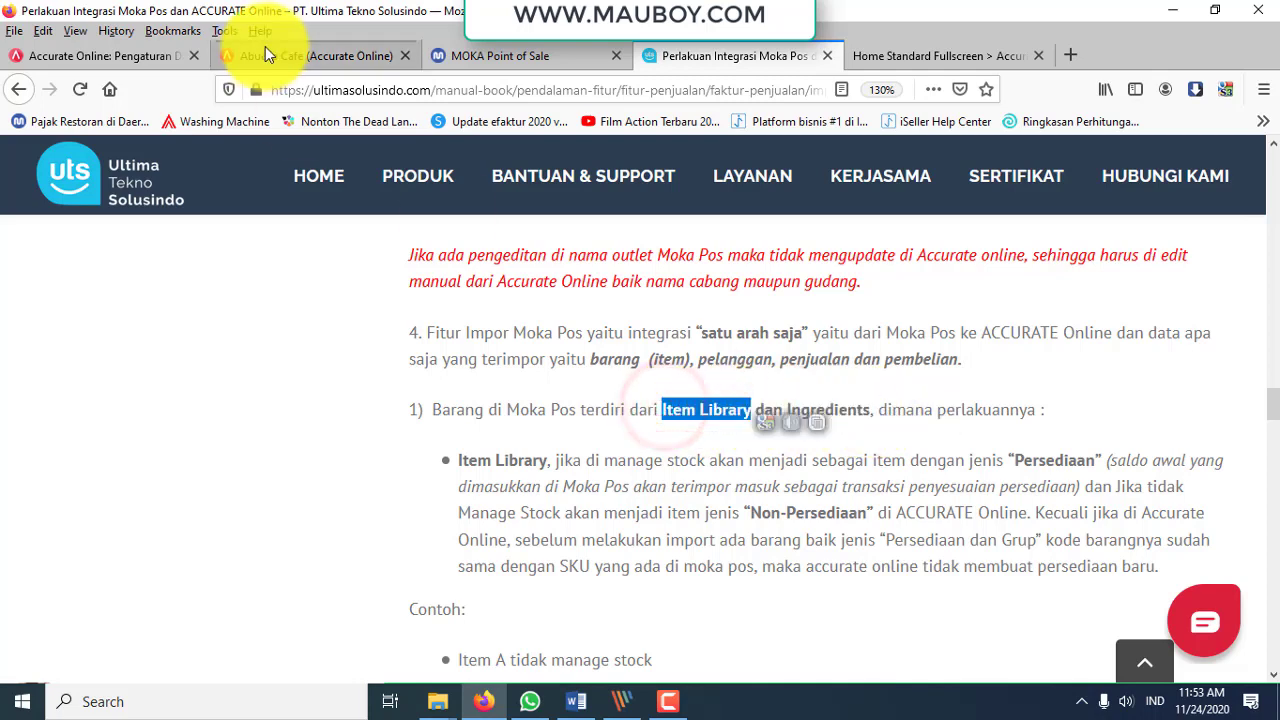
Switch to the Abuella Cafe database in Accurate Online and open the list of goods and services (Barang & Jasa).
{"action": "left_click", "coordinate": [268, 46]}
{"action": "left_click", "coordinate": [240, 194]}
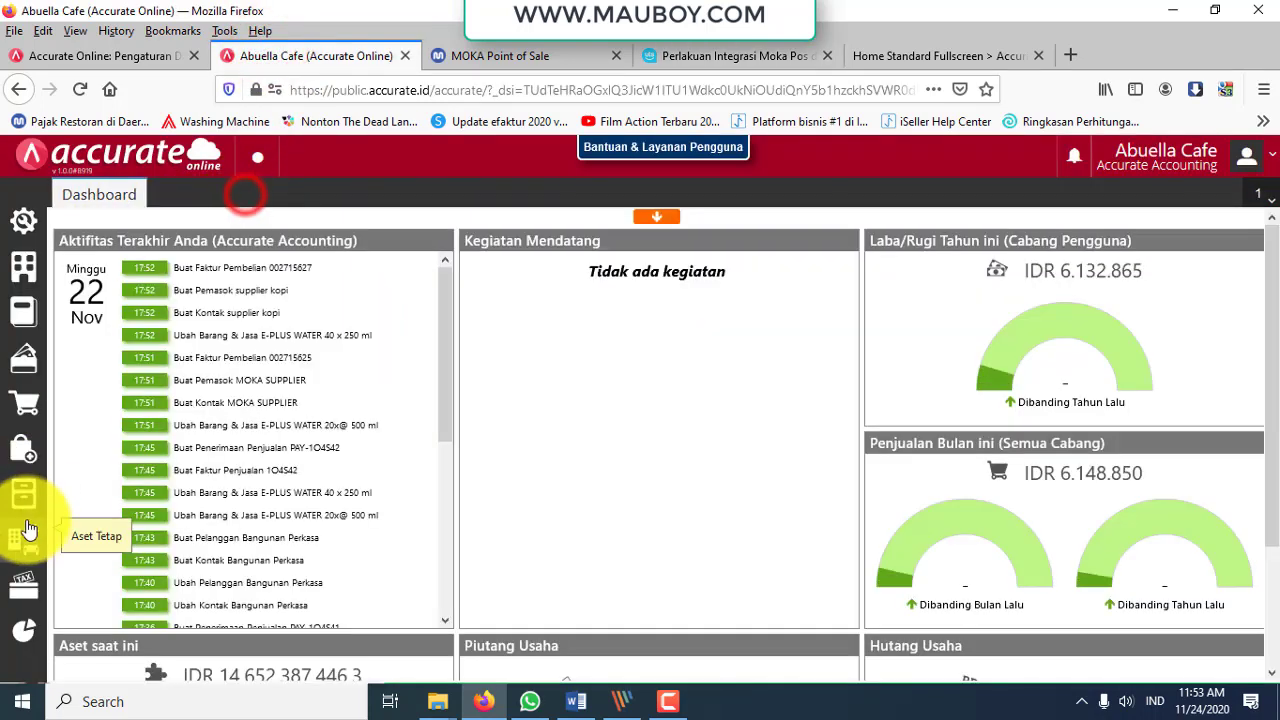
{"action": "left_click", "coordinate": [25, 496]}
{"action": "left_click", "coordinate": [491, 500]}
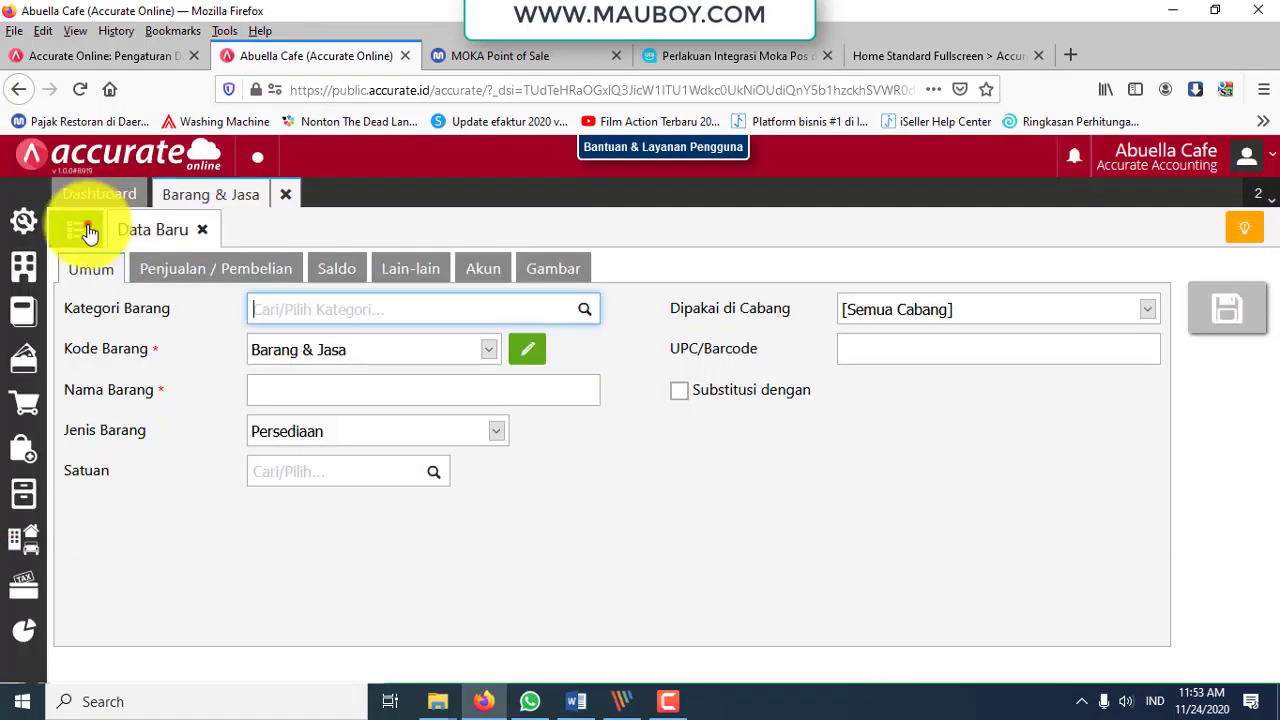
{"action": "left_click", "coordinate": [78, 229]}
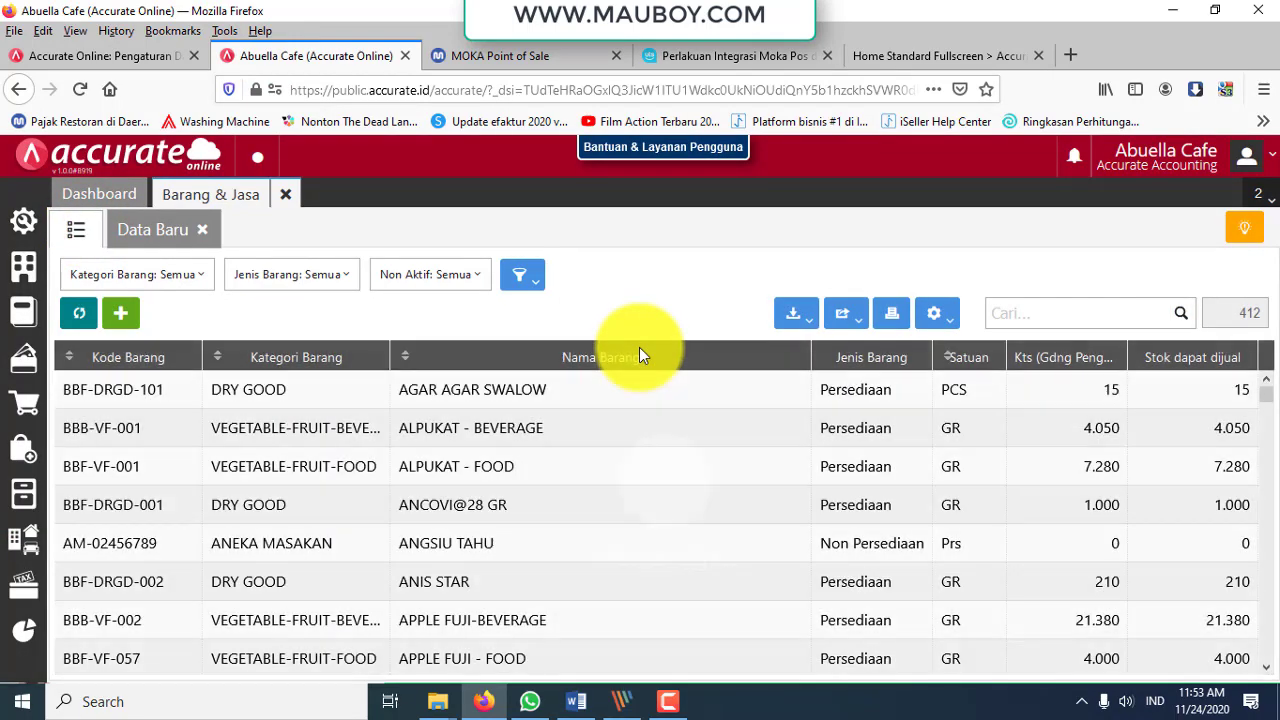
Filter the goods list by the item category BISTIK and look through the matching items.
{"action": "left_click", "coordinate": [165, 274]}
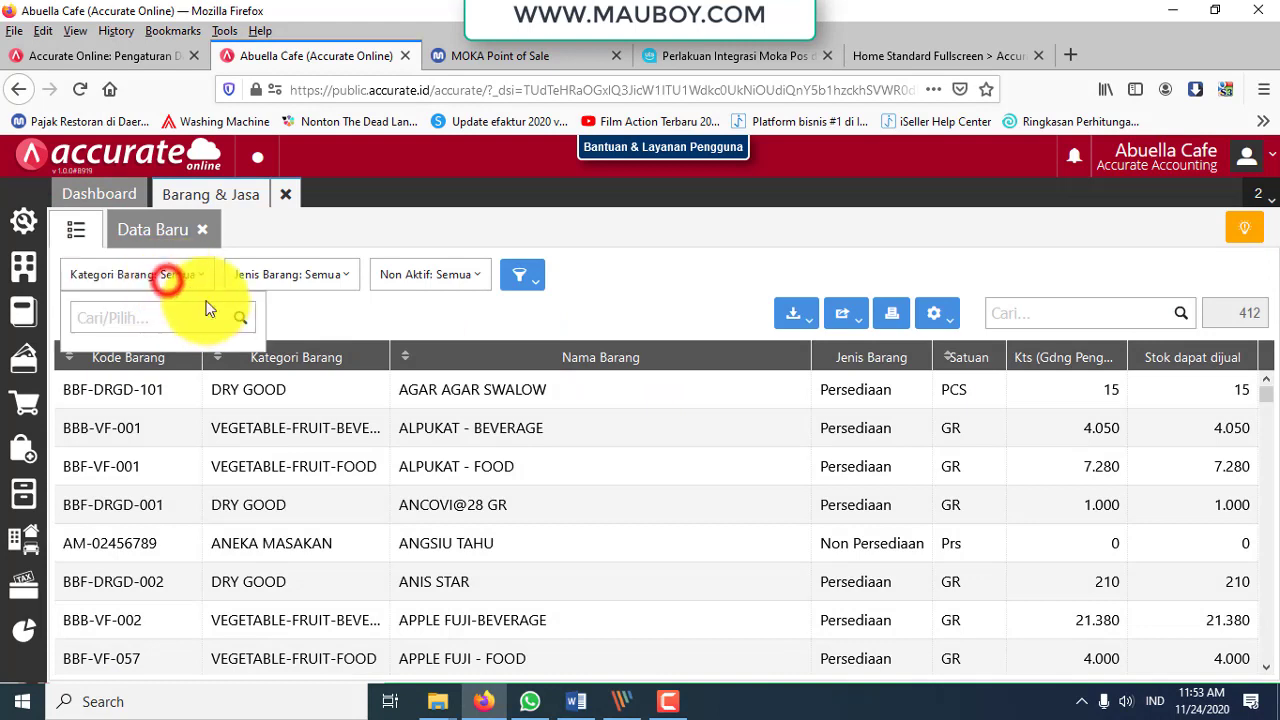
{"action": "type", "text": "bis"}
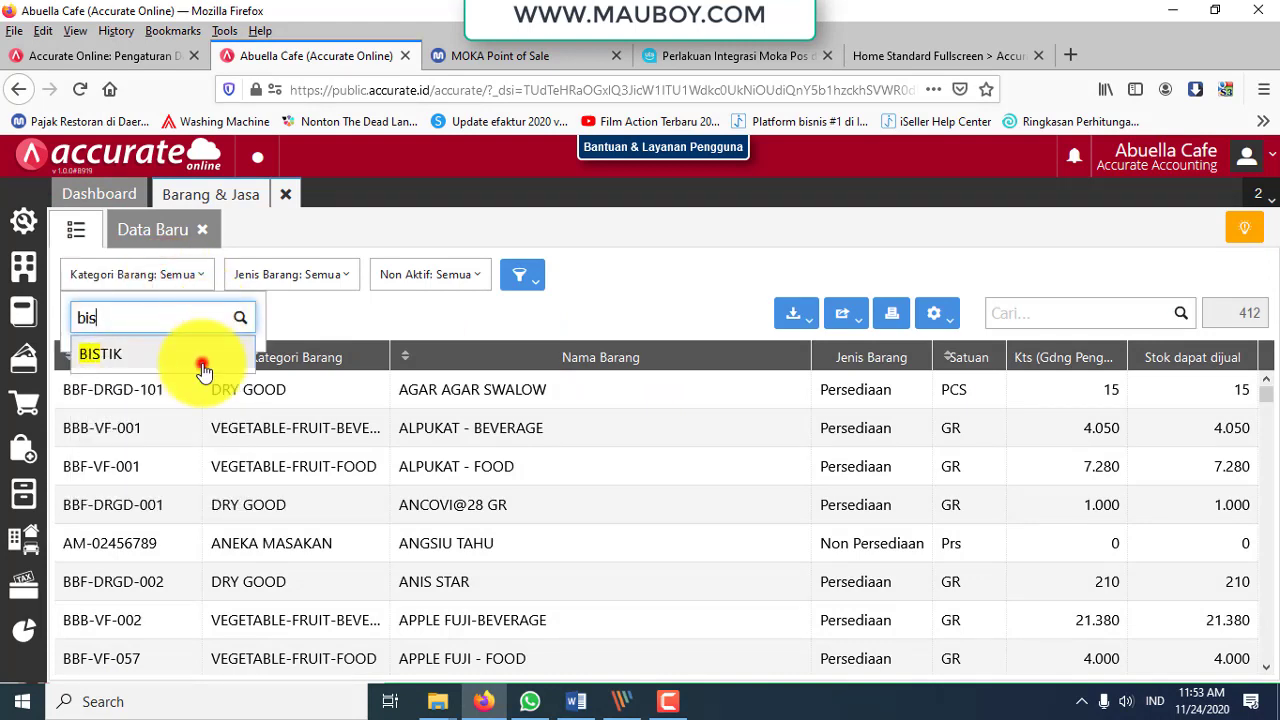
{"action": "left_click", "coordinate": [200, 355]}
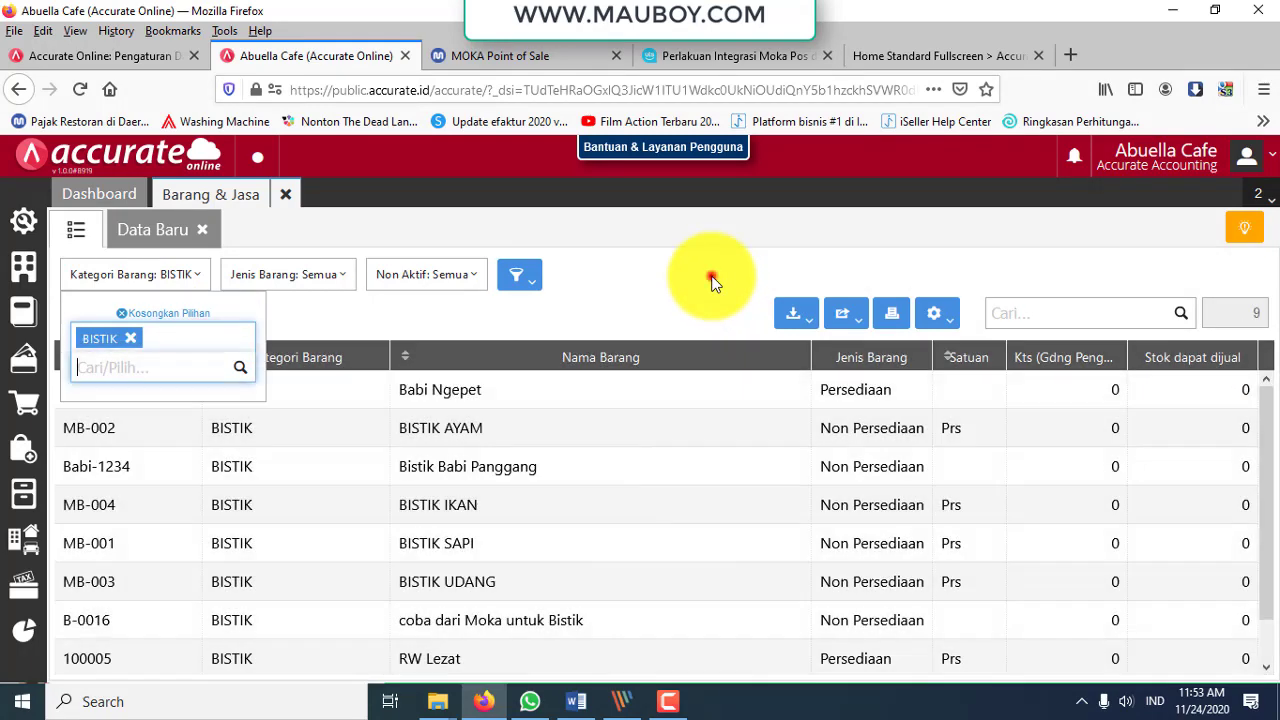
{"action": "left_click", "coordinate": [712, 283]}
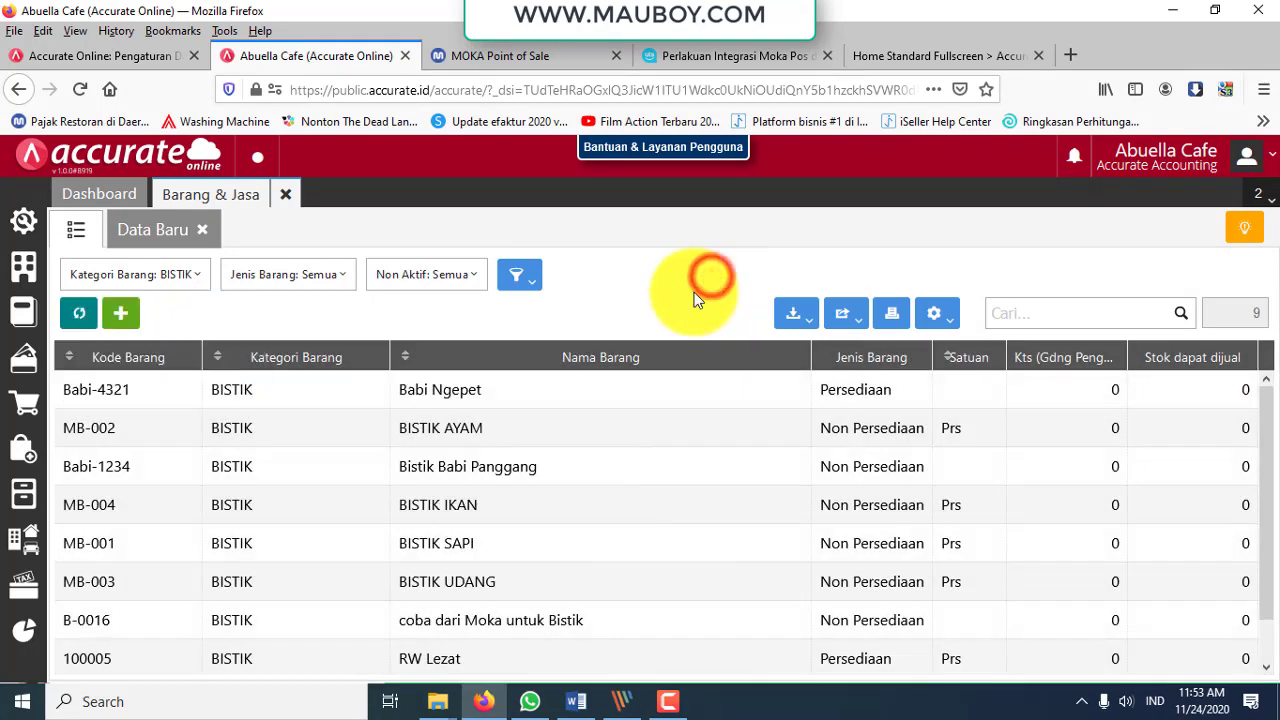
{"action": "scroll", "coordinate": [663, 493], "scroll_direction": "down", "scroll_amount": 1}
{"action": "scroll", "coordinate": [663, 493], "scroll_direction": "up", "scroll_amount": 1}
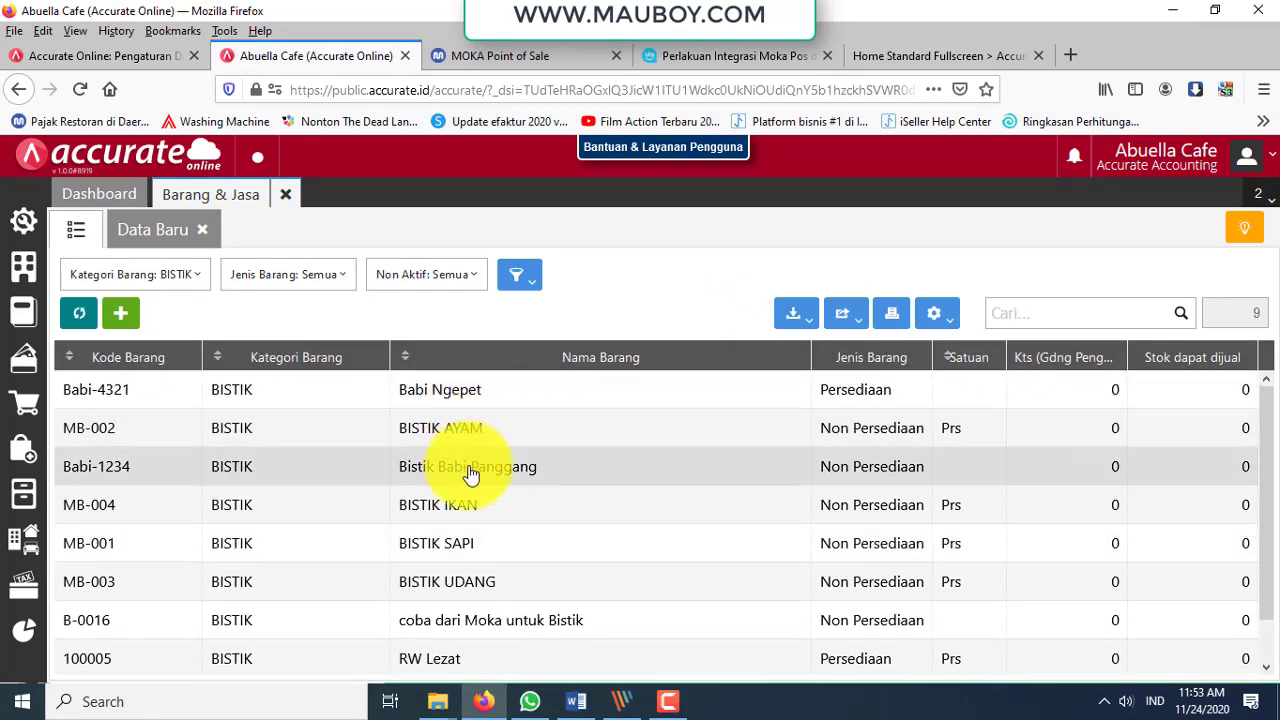
Open the Babi Ngepet item and set its unit (Satuan) to Prs.
{"action": "left_click", "coordinate": [505, 395]}
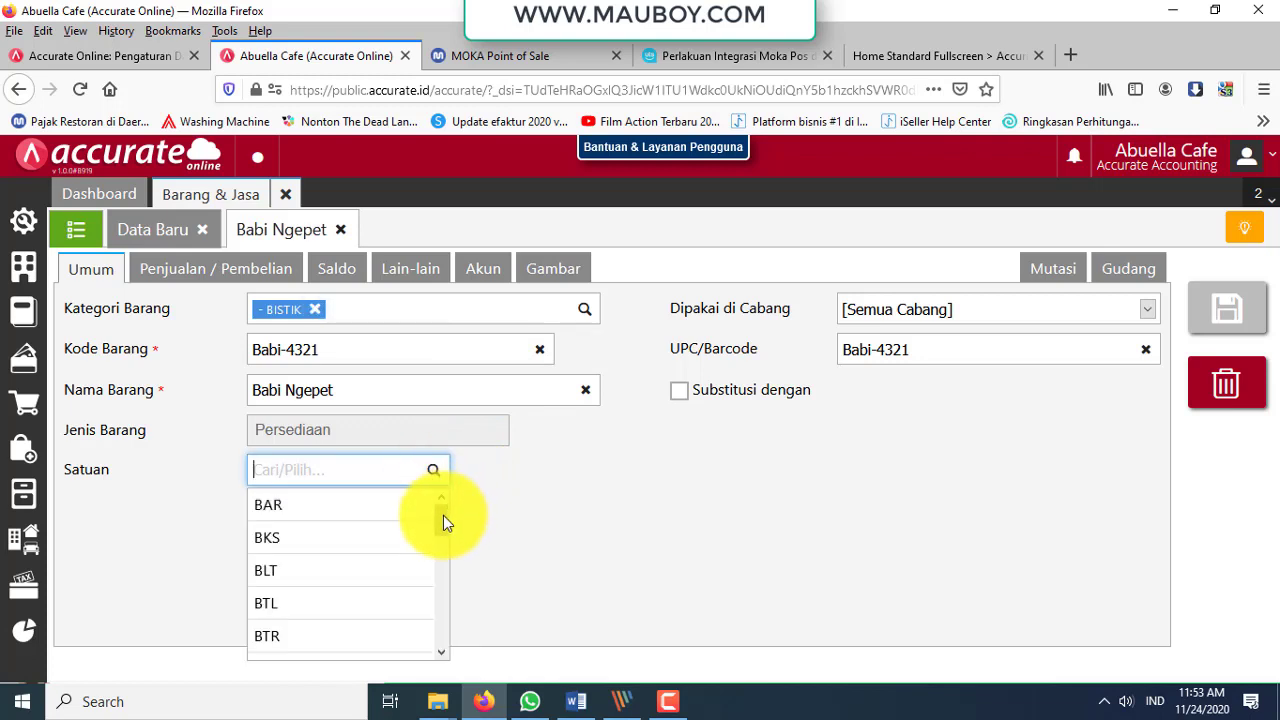
{"action": "scroll", "coordinate": [443, 519], "scroll_direction": "down", "scroll_amount": 1}
{"action": "type", "text": "pr"}
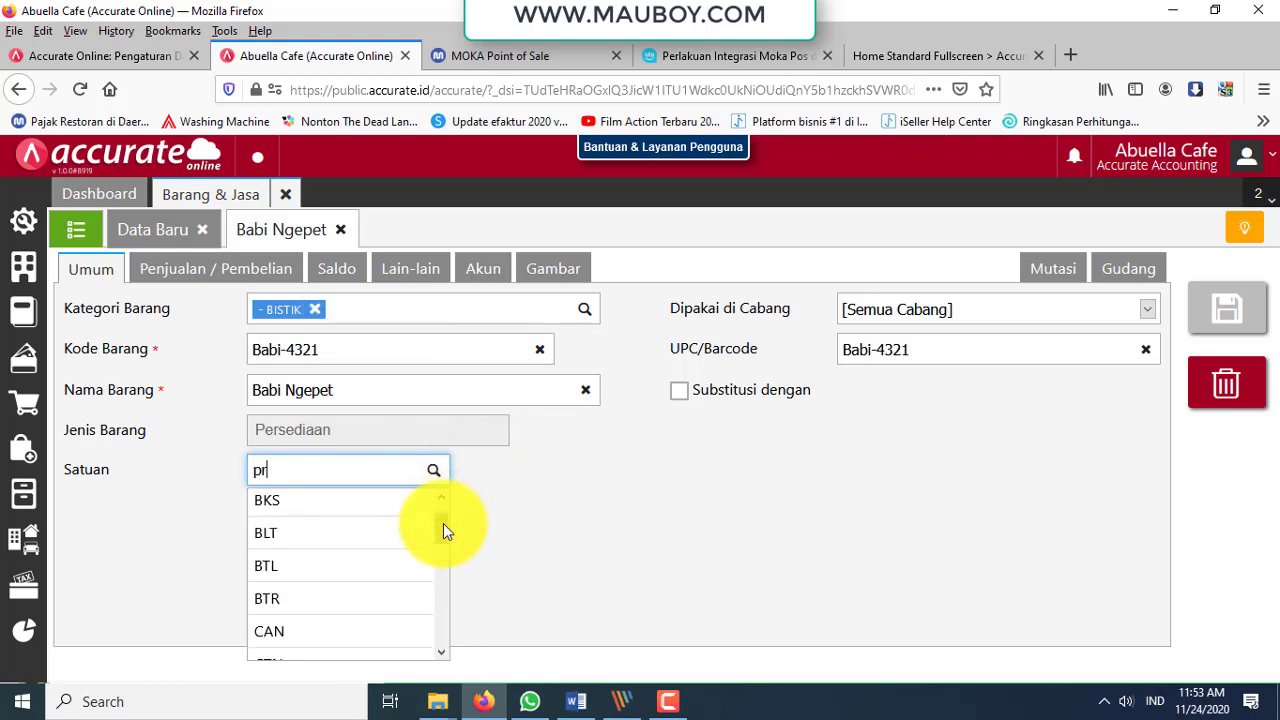
{"action": "left_click", "coordinate": [362, 507]}
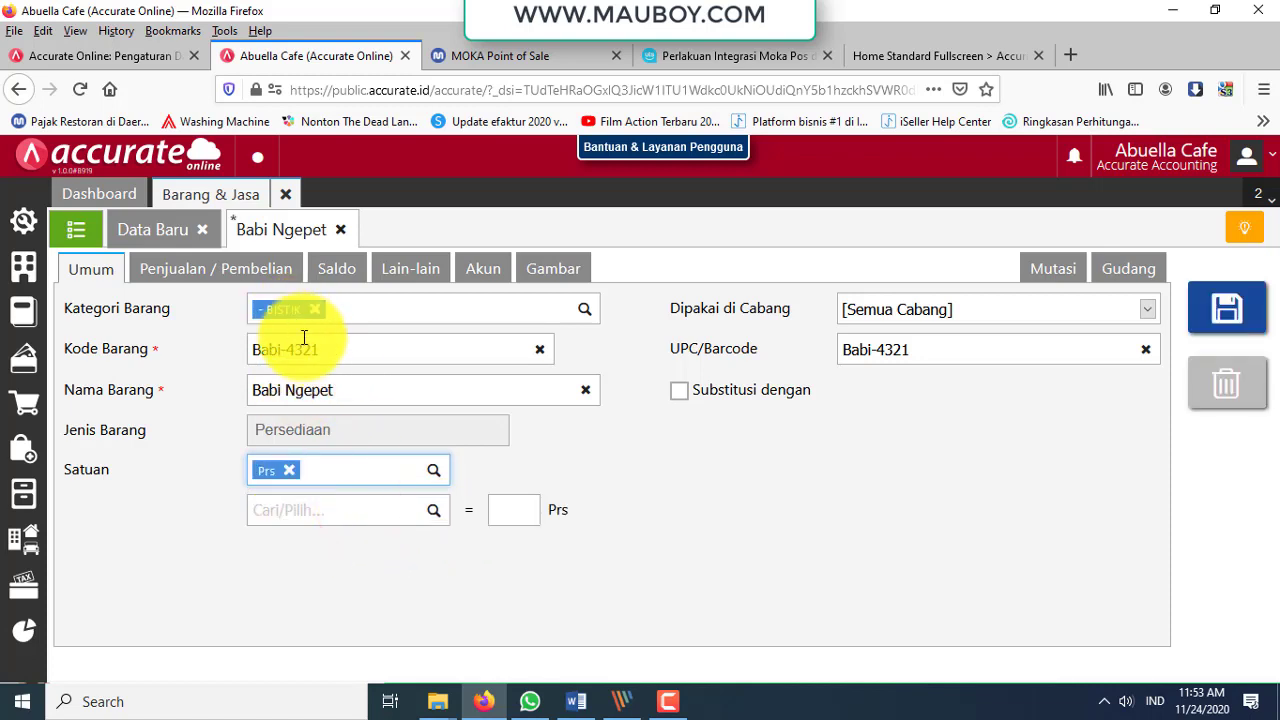
Replace Babi Ngepet's PPN tax, Pajak Pertambahan Nilai, with PB1 in its sales and purchase details.
{"action": "left_click", "coordinate": [257, 271]}
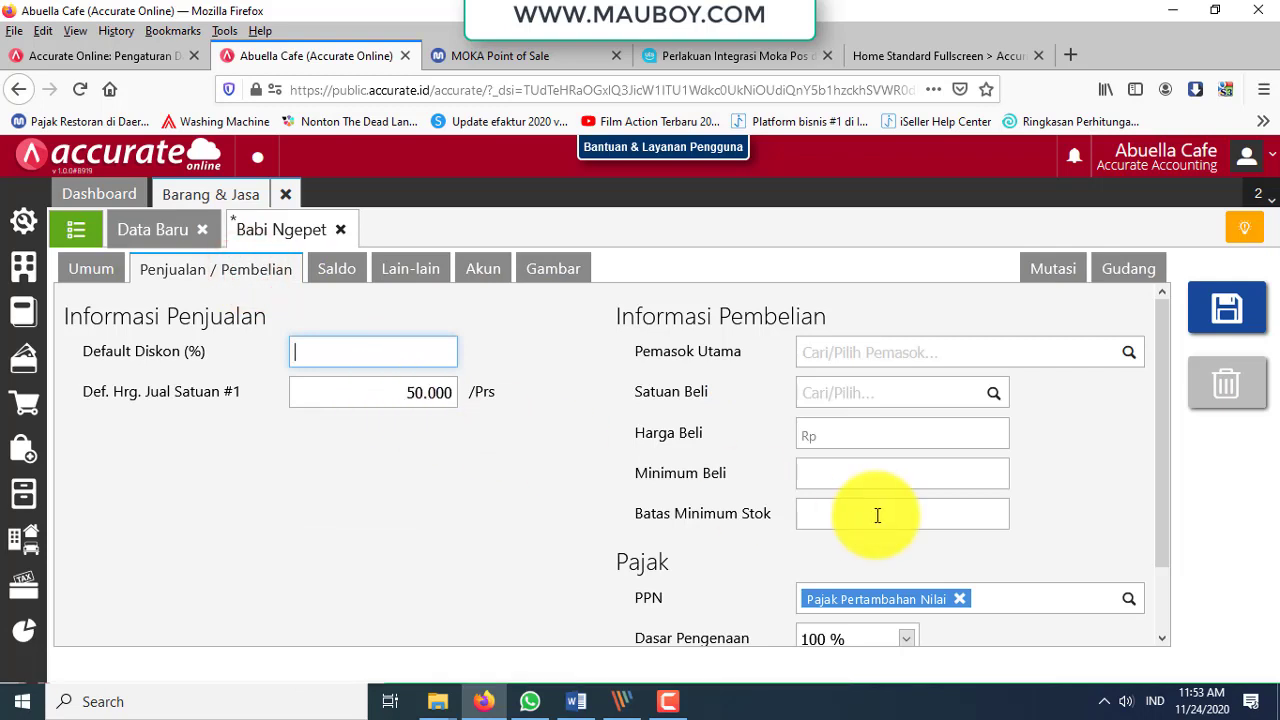
{"action": "scroll", "coordinate": [900, 520], "scroll_direction": "down", "scroll_amount": 1}
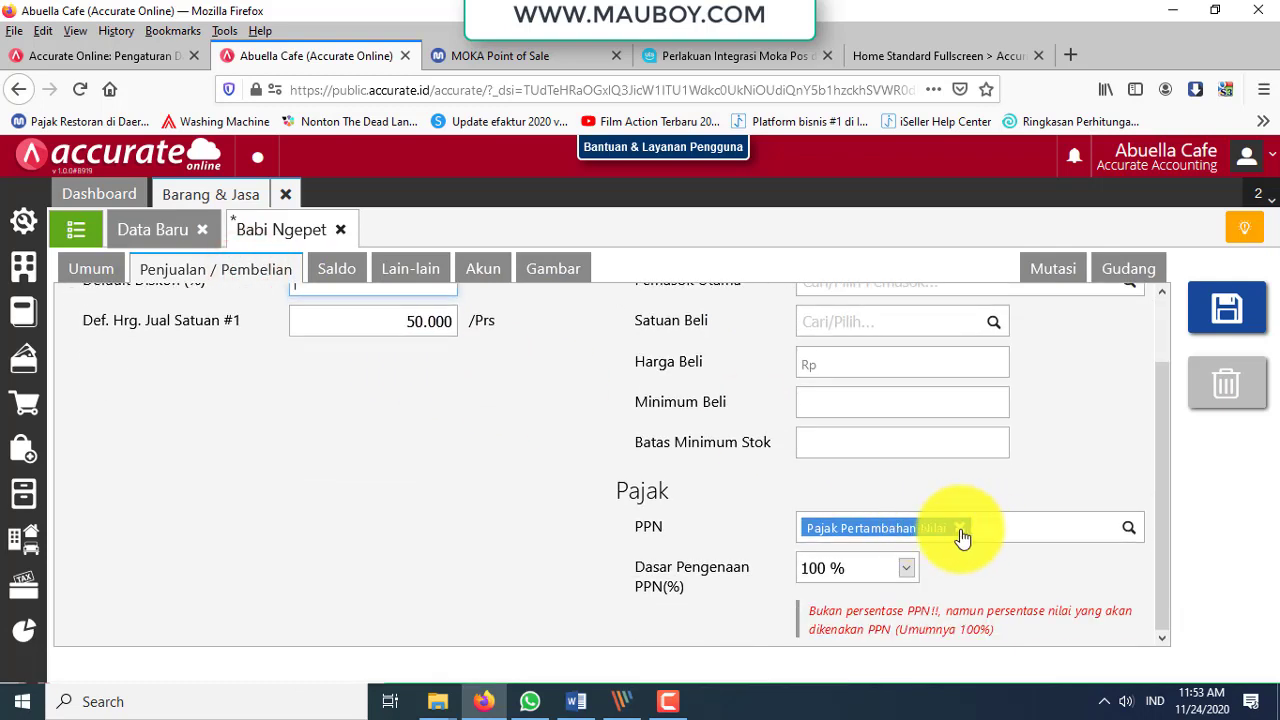
{"action": "left_click", "coordinate": [960, 529]}
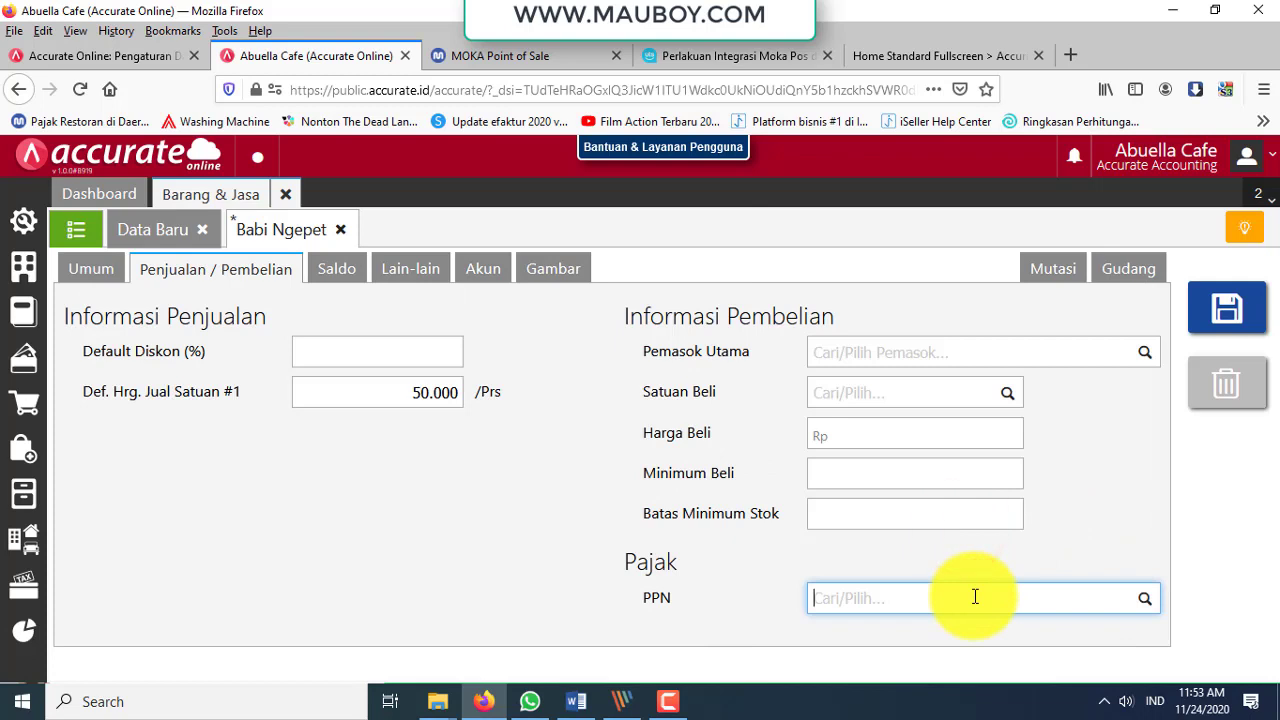
{"action": "type", "text": "pb1"}
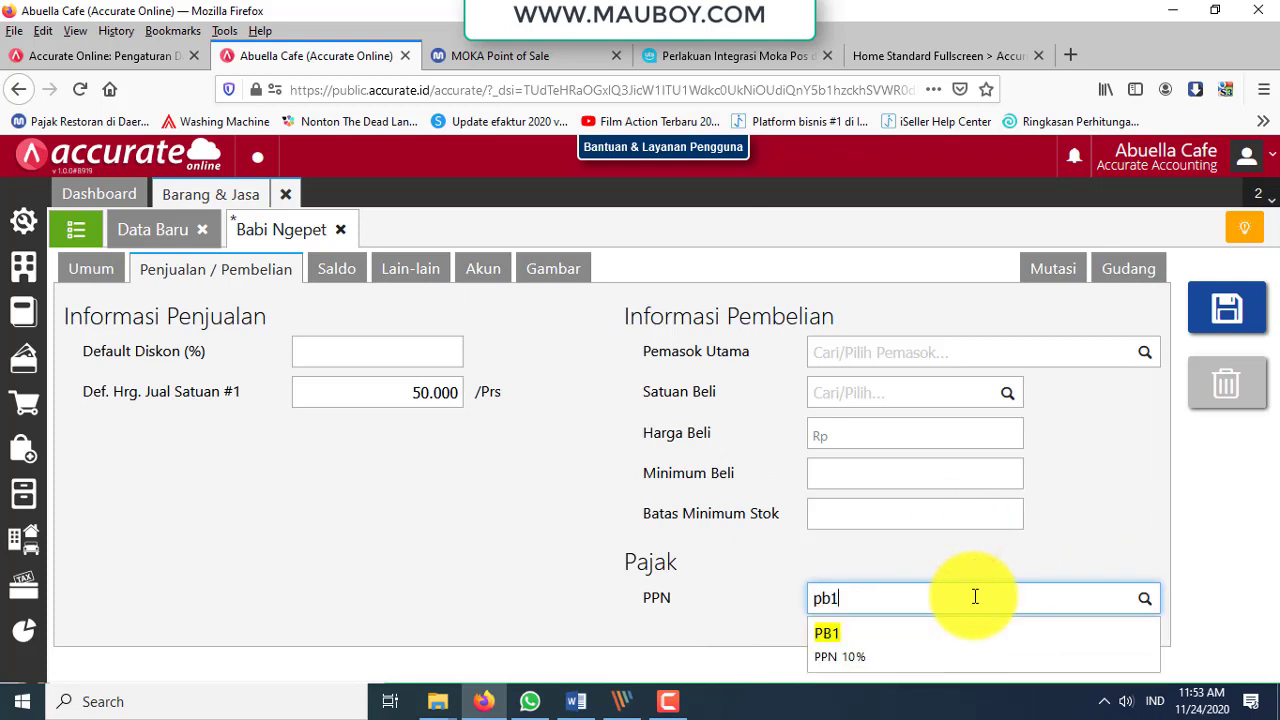
{"action": "left_click", "coordinate": [934, 632]}
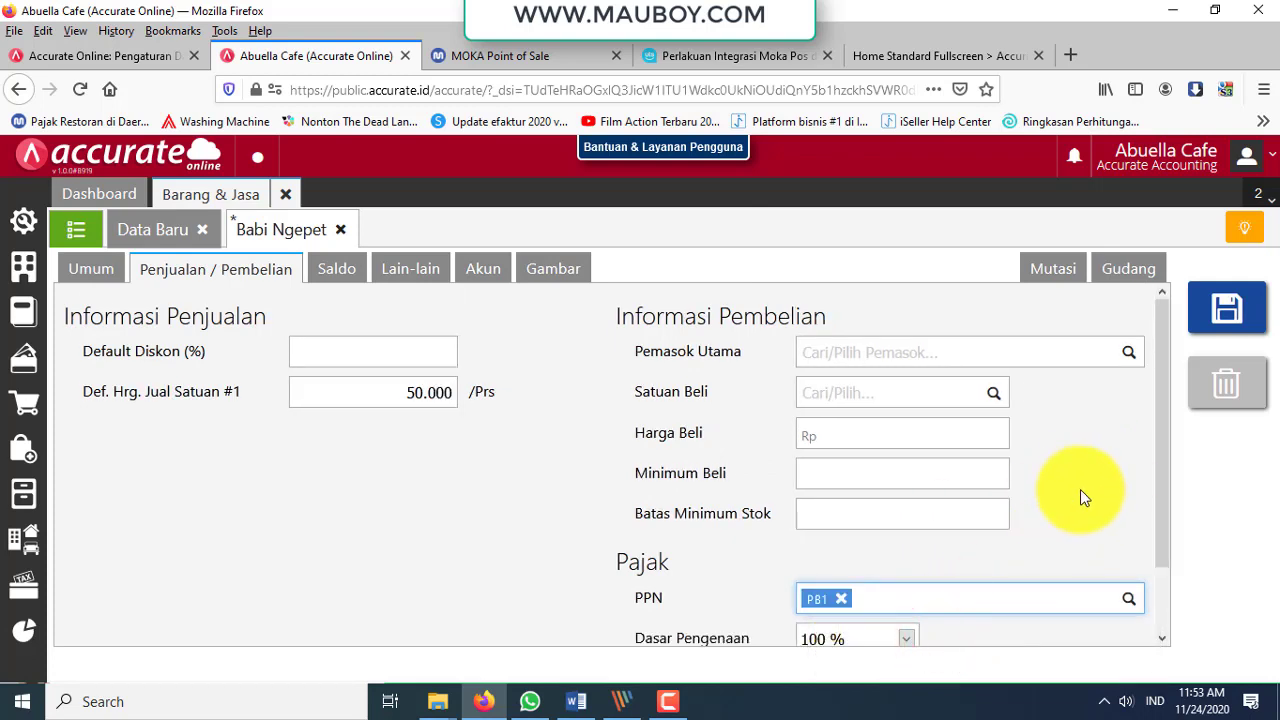
{"action": "scroll", "coordinate": [1080, 489], "scroll_direction": "down", "scroll_amount": 1}
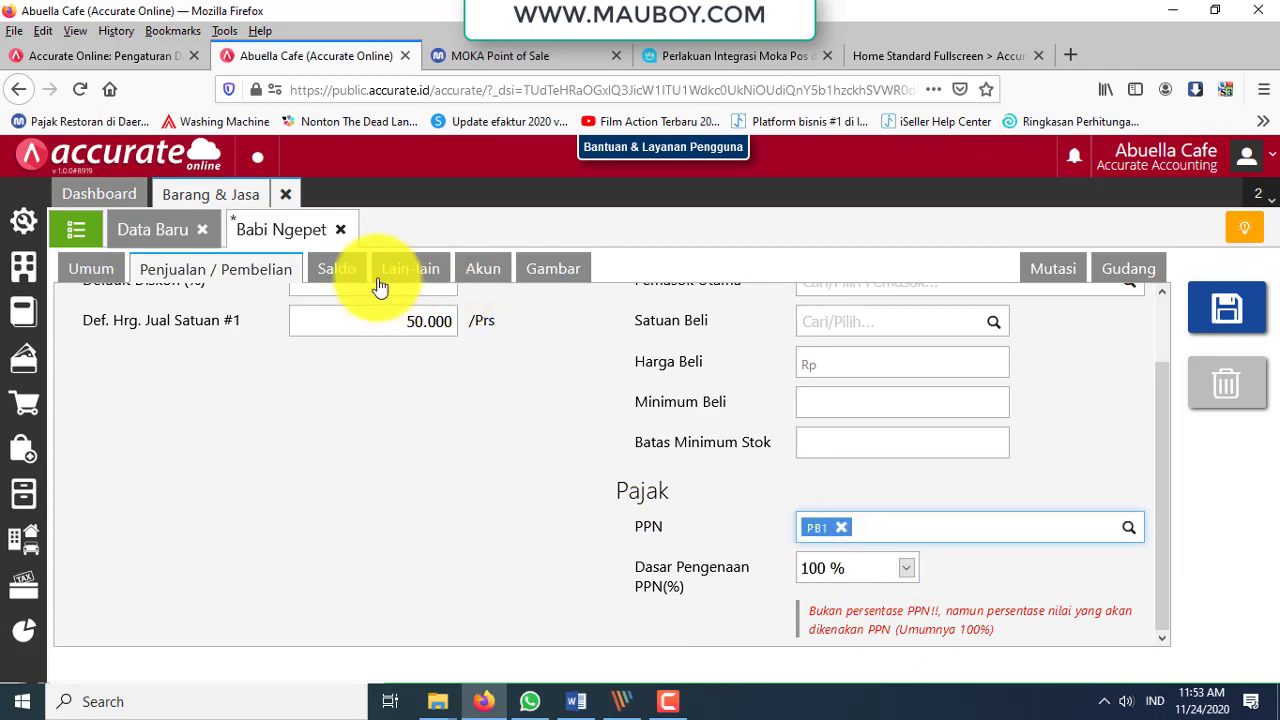
Save the Babi Ngepet item after reviewing its balance, miscellaneous and account details, and close the empty new-item form.
{"action": "left_click", "coordinate": [340, 270]}
{"action": "left_click", "coordinate": [401, 270]}
{"action": "left_click", "coordinate": [486, 272]}
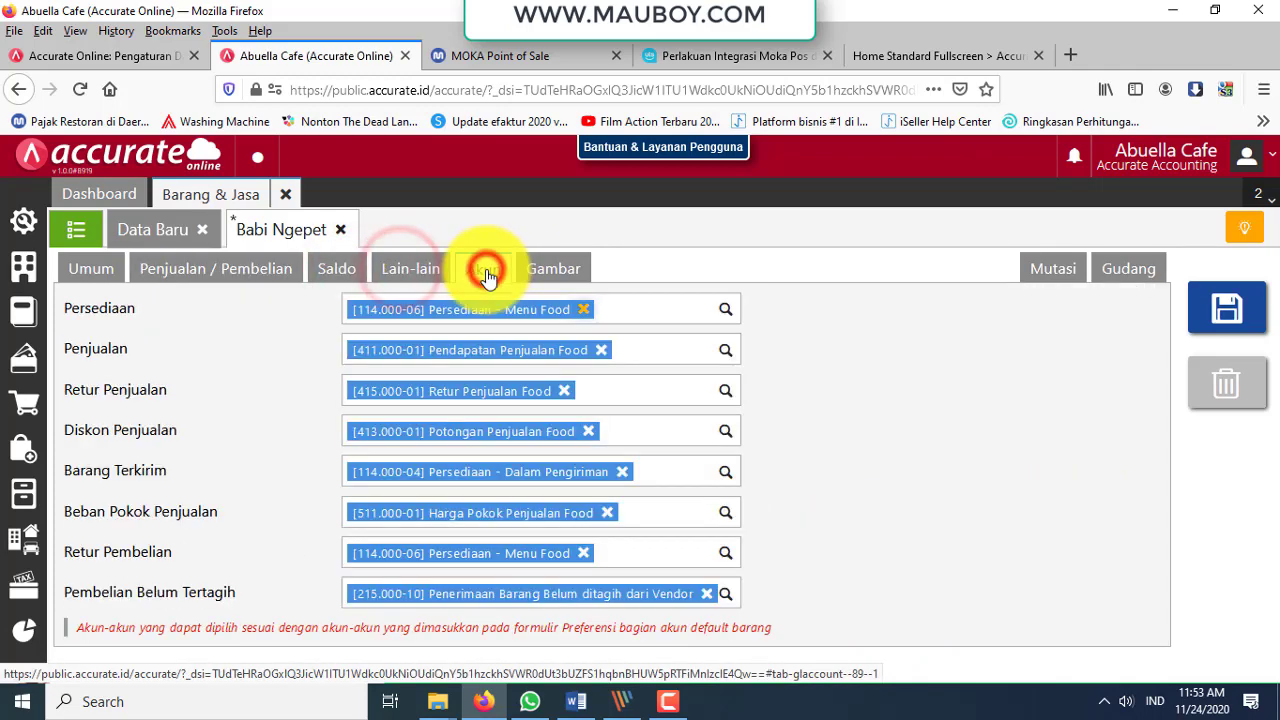
{"action": "left_click", "coordinate": [100, 272]}
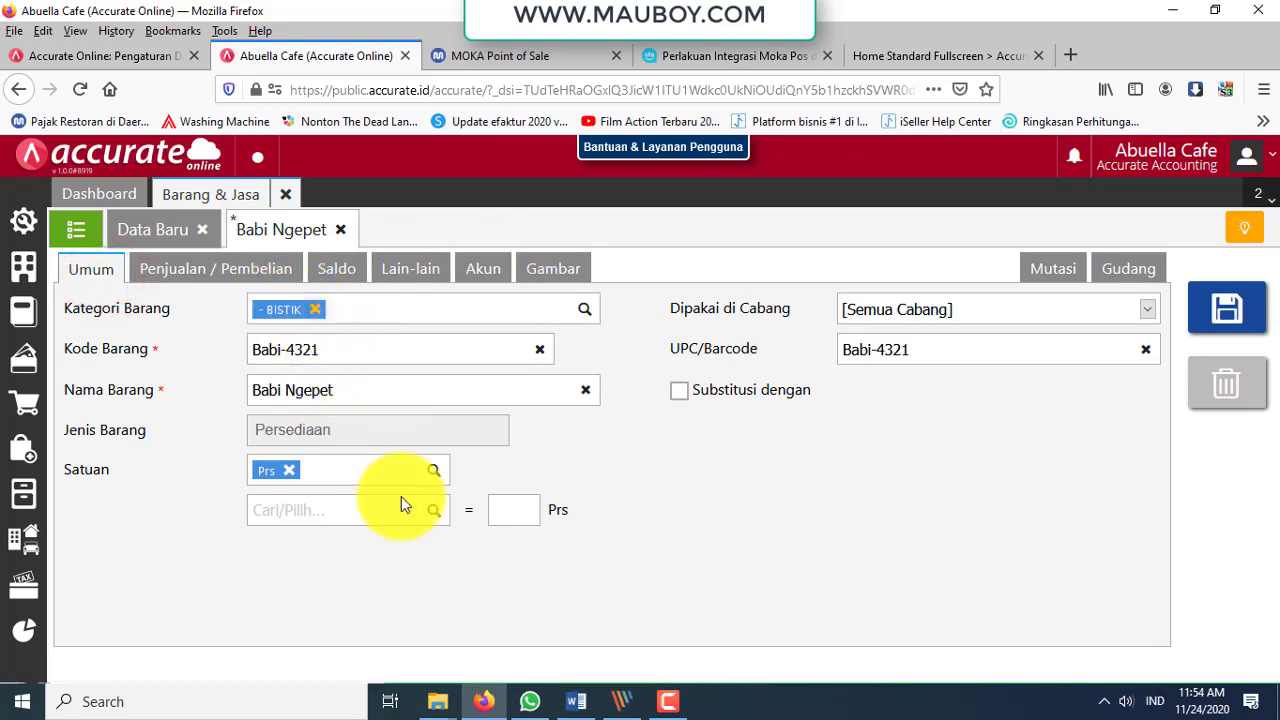
{"action": "left_click", "coordinate": [1260, 318]}
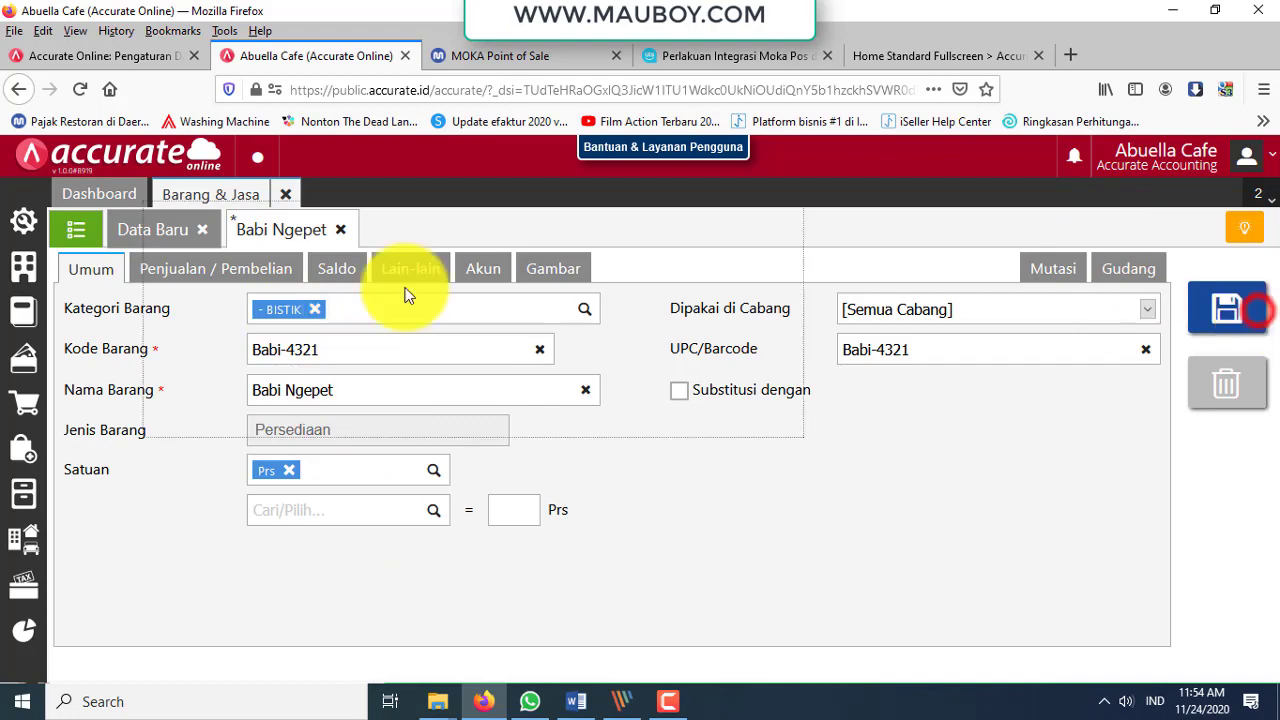
{"action": "left_click", "coordinate": [202, 232]}
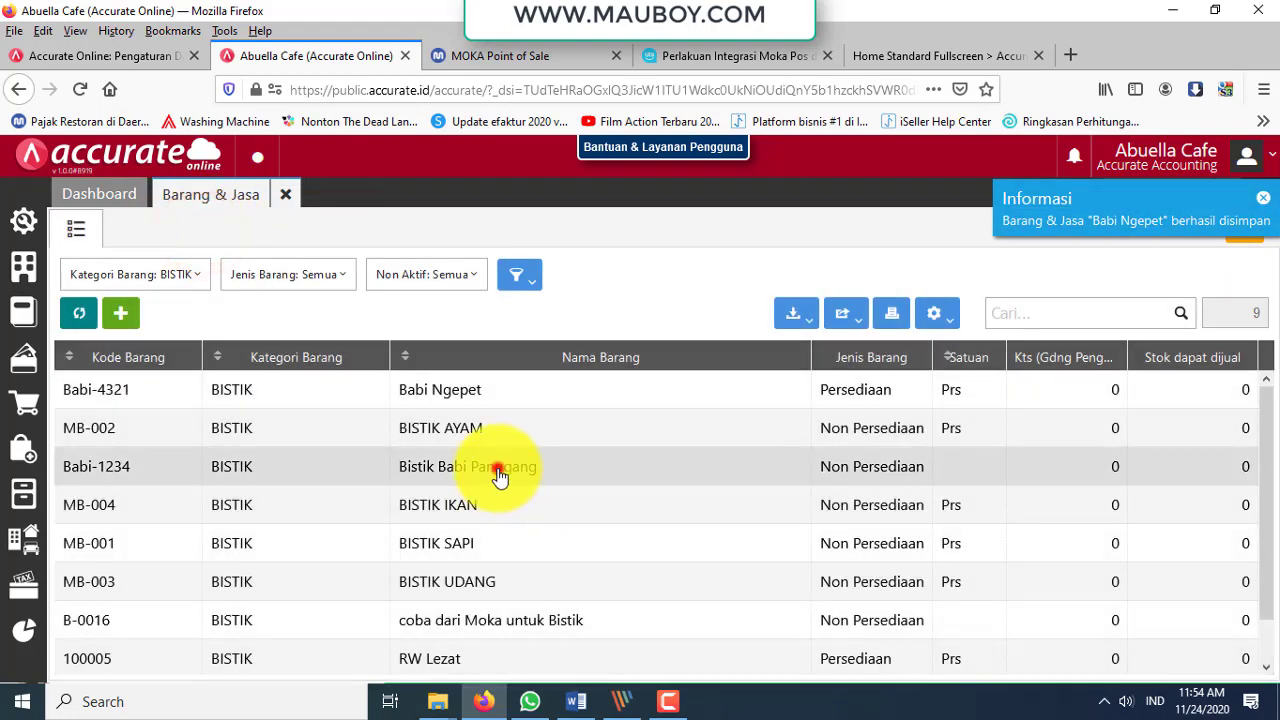
Open the Bistik Babi Panggang item and view the units available for it.
{"action": "left_click", "coordinate": [500, 477]}
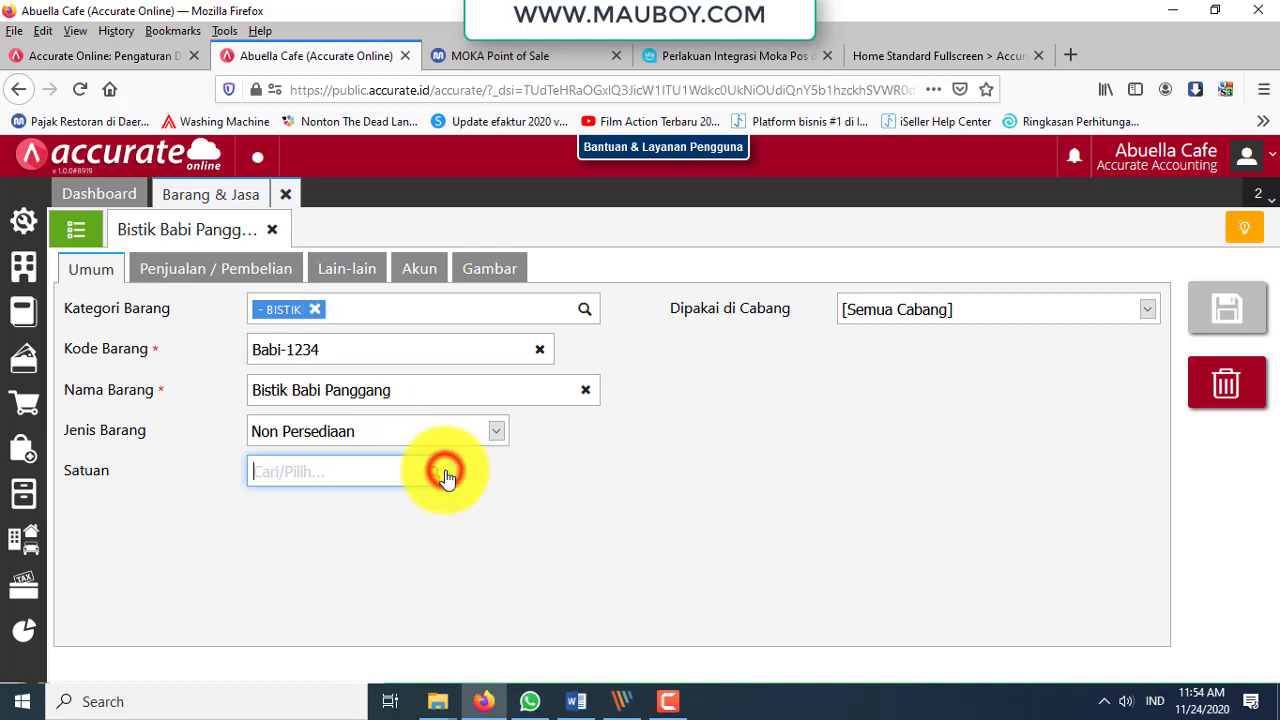
{"action": "left_click", "coordinate": [447, 477]}
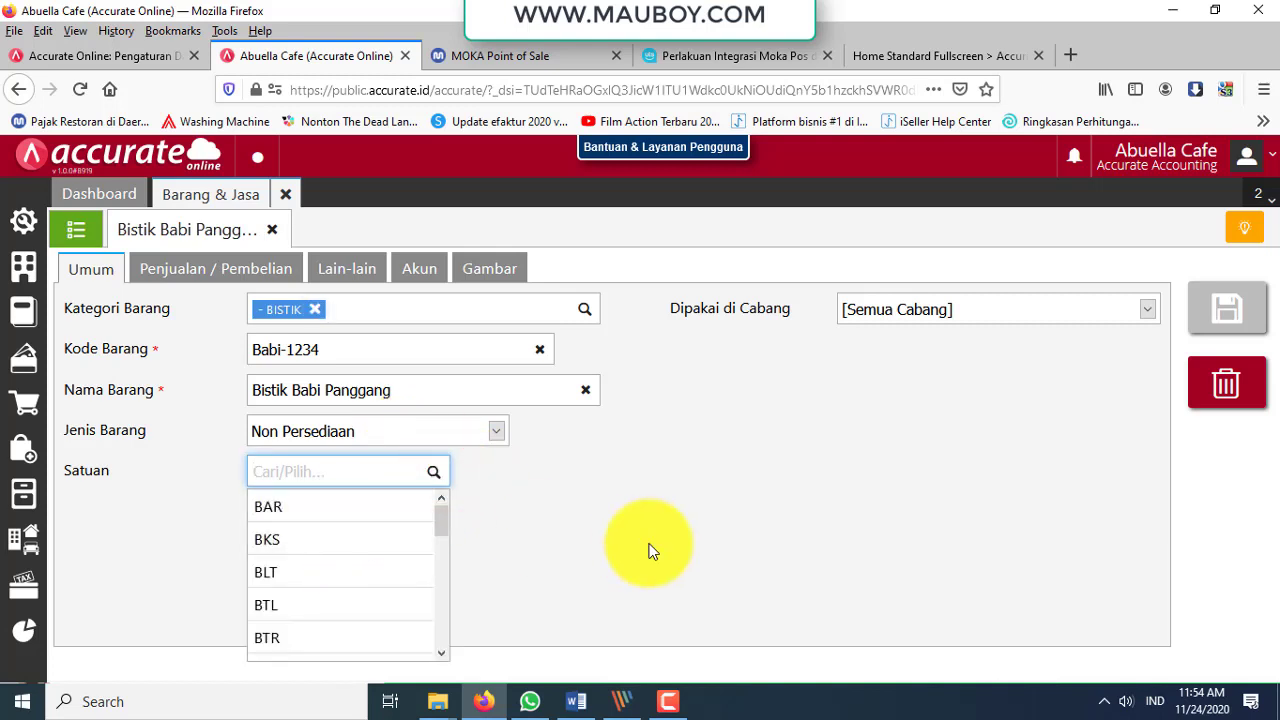
{"action": "left_click", "coordinate": [648, 548]}
Switch to MOKA Point of Sale and examine the category choices, price and other fields of ANGSIU TAHU BANDUNG.
{"action": "left_click", "coordinate": [505, 56]}
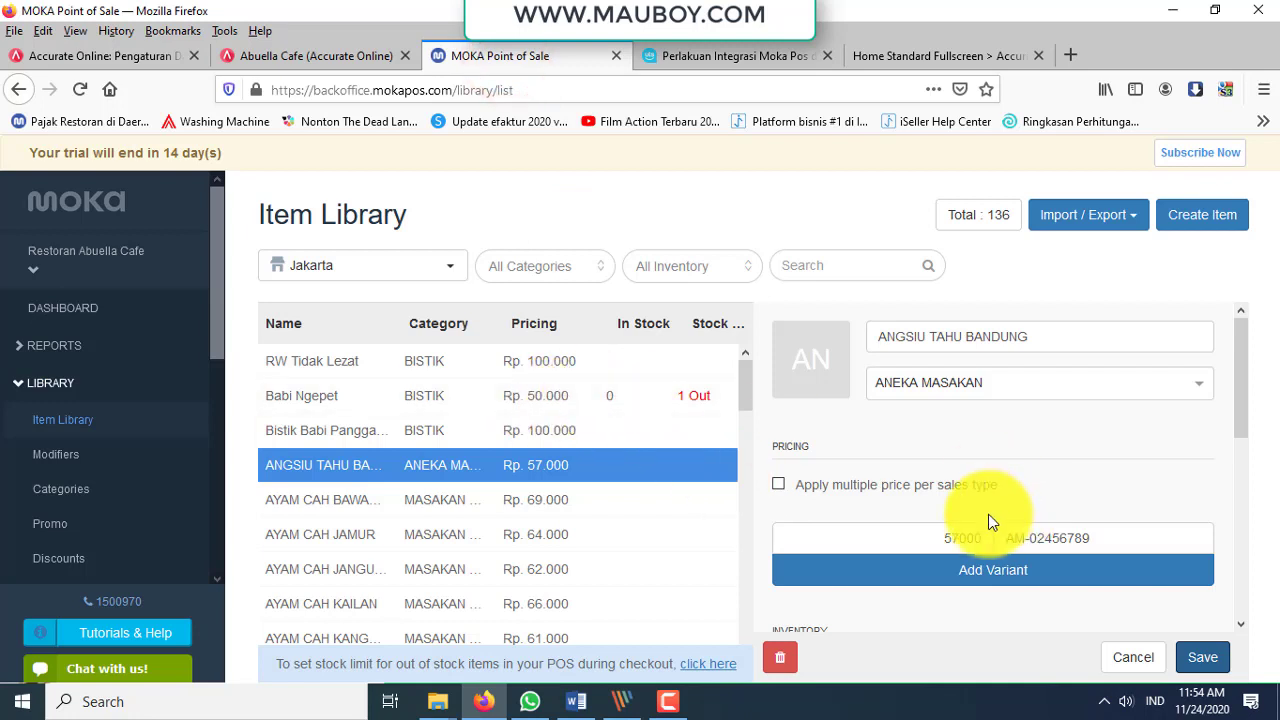
{"action": "scroll", "coordinate": [988, 514], "scroll_direction": "down", "scroll_amount": 3}
{"action": "scroll", "coordinate": [988, 514], "scroll_direction": "up", "scroll_amount": 3}
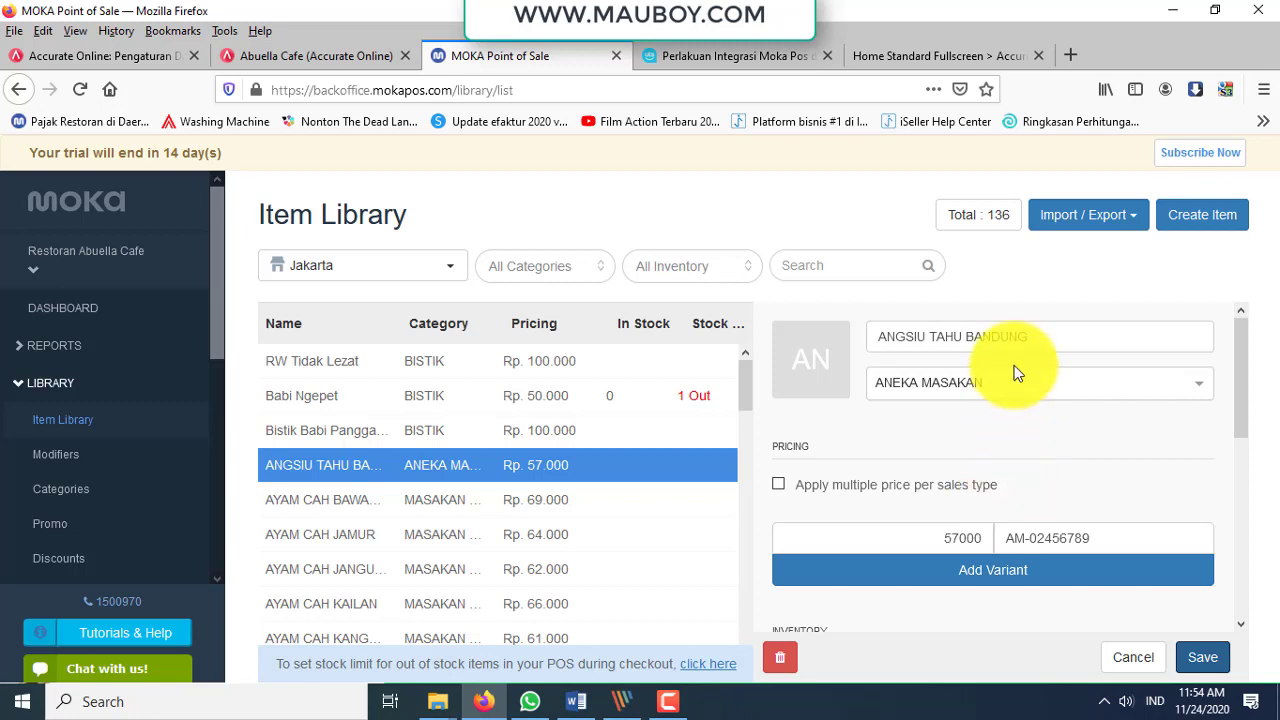
{"action": "left_click", "coordinate": [1034, 388]}
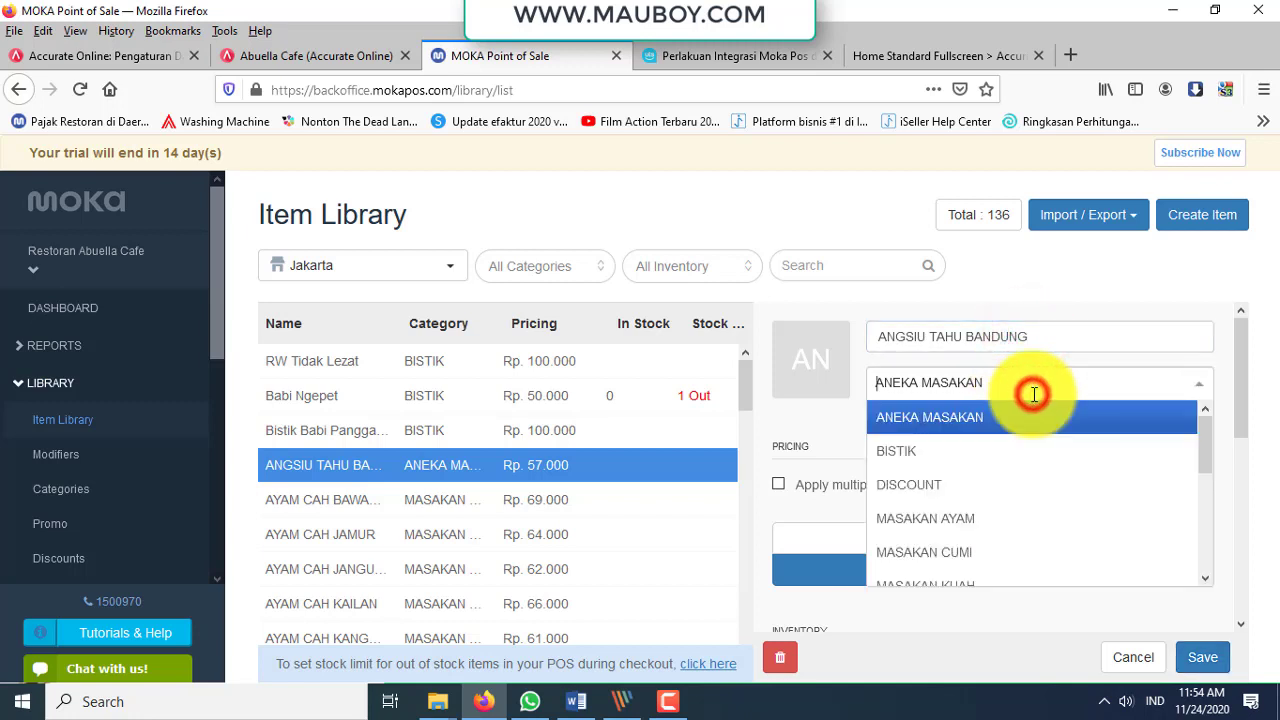
{"action": "left_click", "coordinate": [823, 436]}
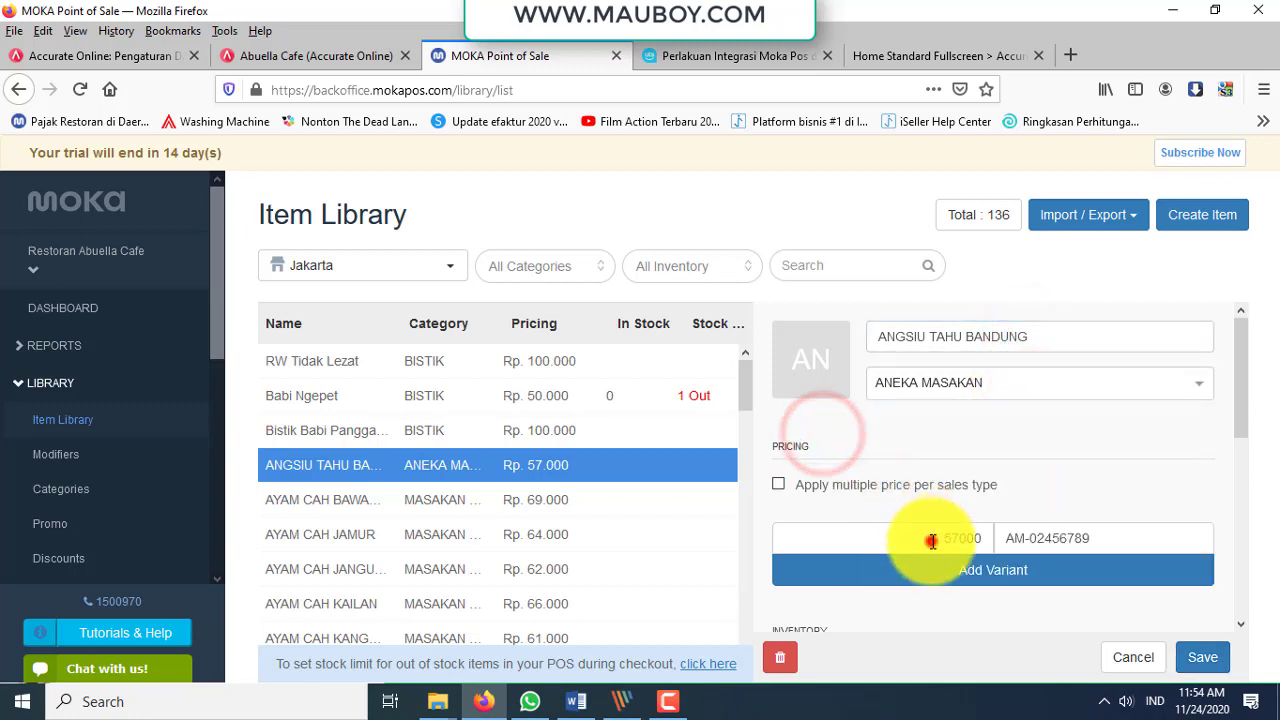
{"action": "left_click_drag", "start_coordinate": [931, 541], "coordinate": [1006, 543]}
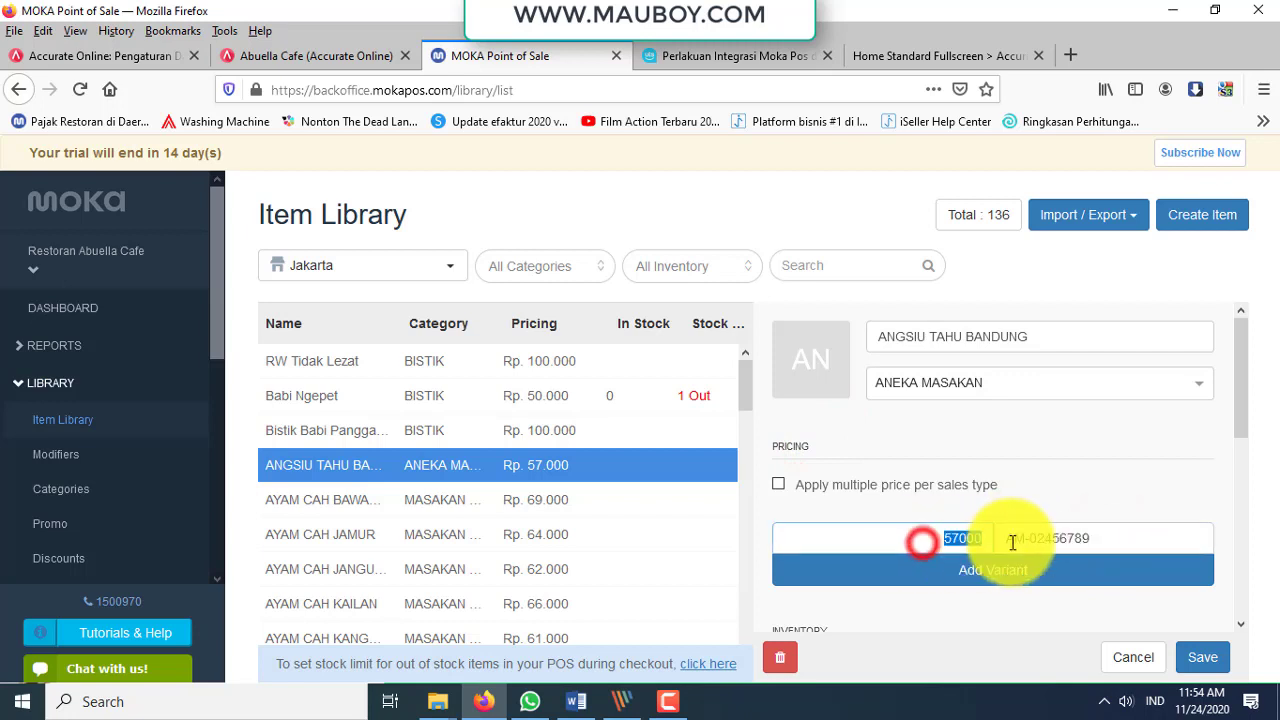
Return to Accurate Online and set Bistik Babi Panggang's unit (Satuan) to Prs.
{"action": "left_click", "coordinate": [337, 55]}
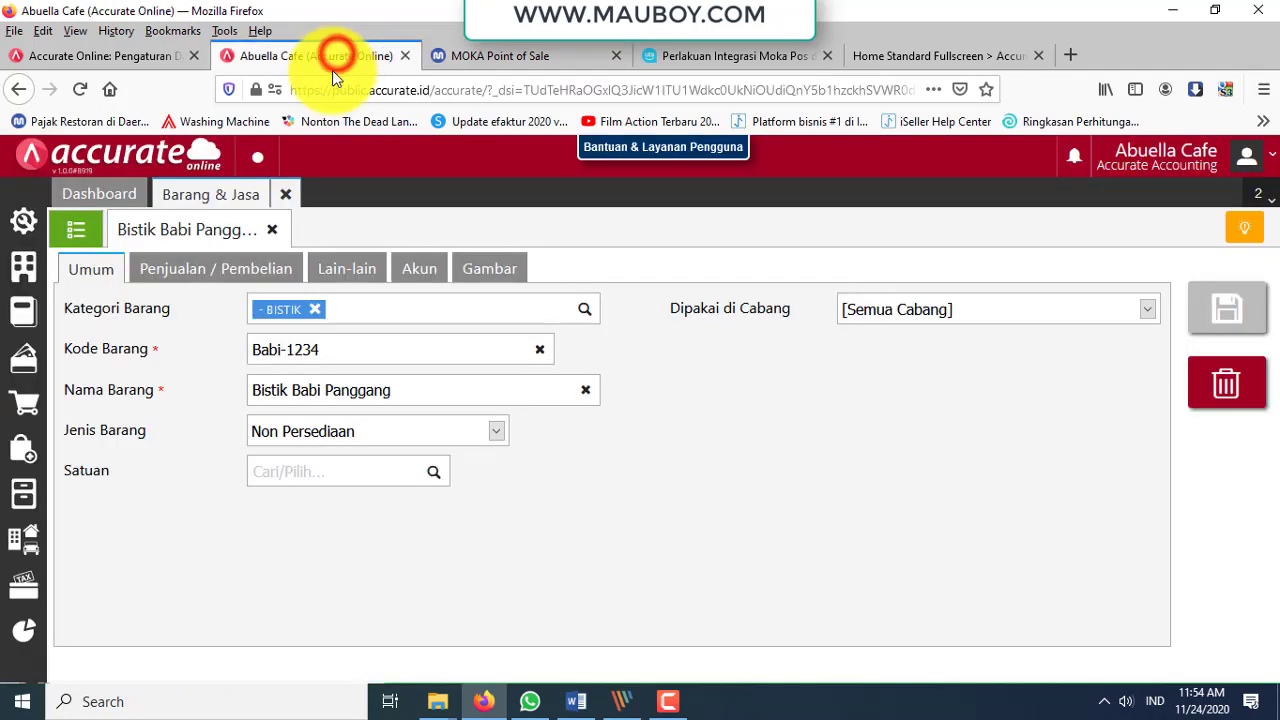
{"action": "left_click", "coordinate": [440, 474]}
{"action": "left_click_drag", "start_coordinate": [442, 512], "coordinate": [455, 556]}
{"action": "left_click", "coordinate": [663, 505]}
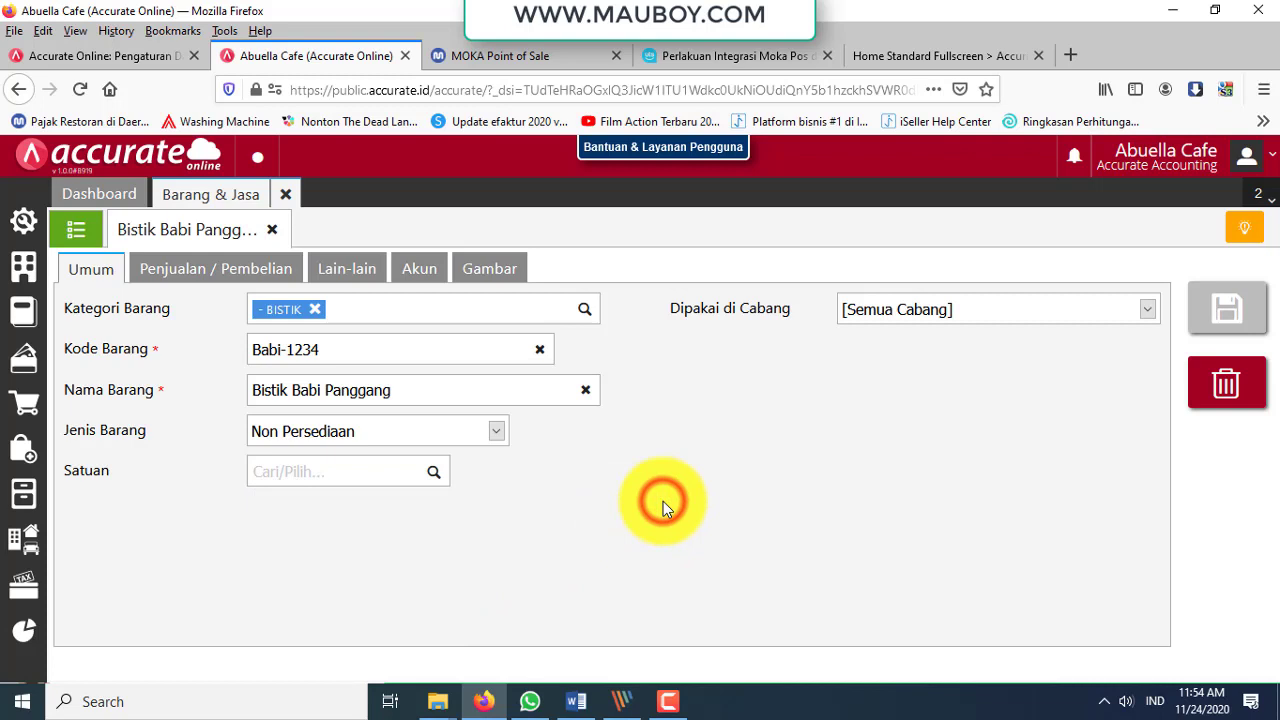
{"action": "left_click", "coordinate": [418, 465]}
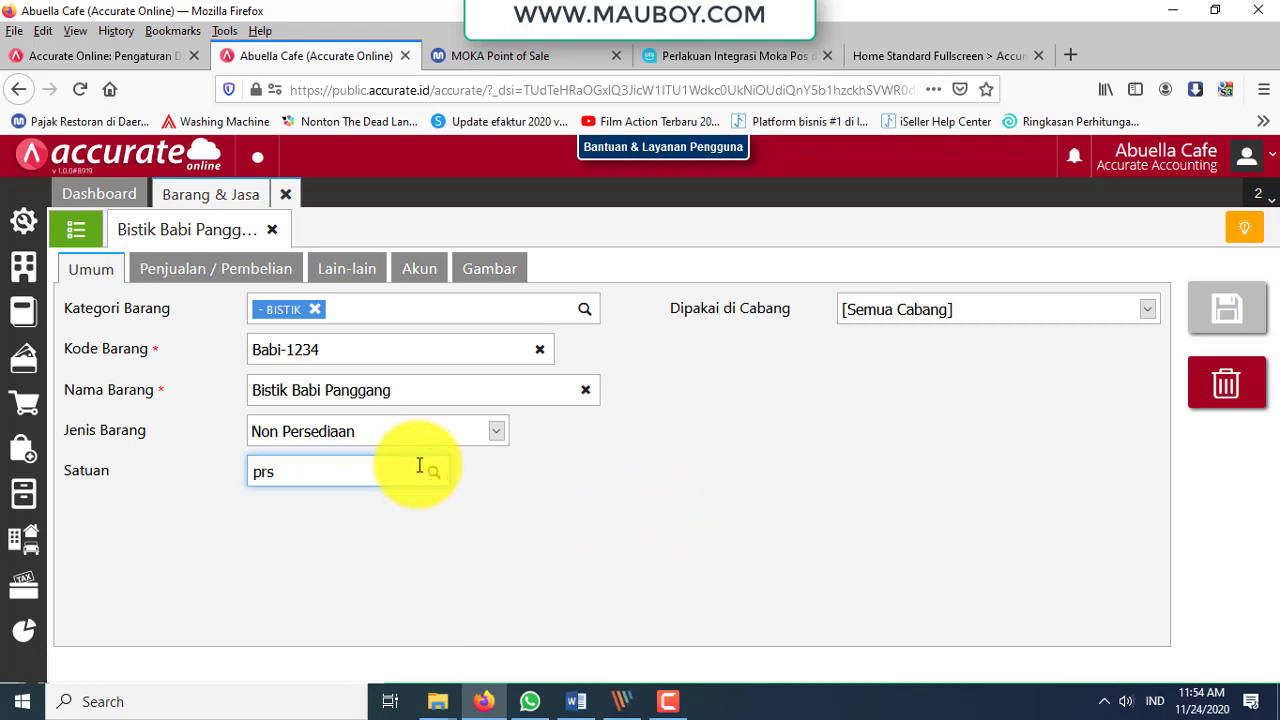
{"action": "type", "text": "prs"}
{"action": "left_click", "coordinate": [277, 515]}
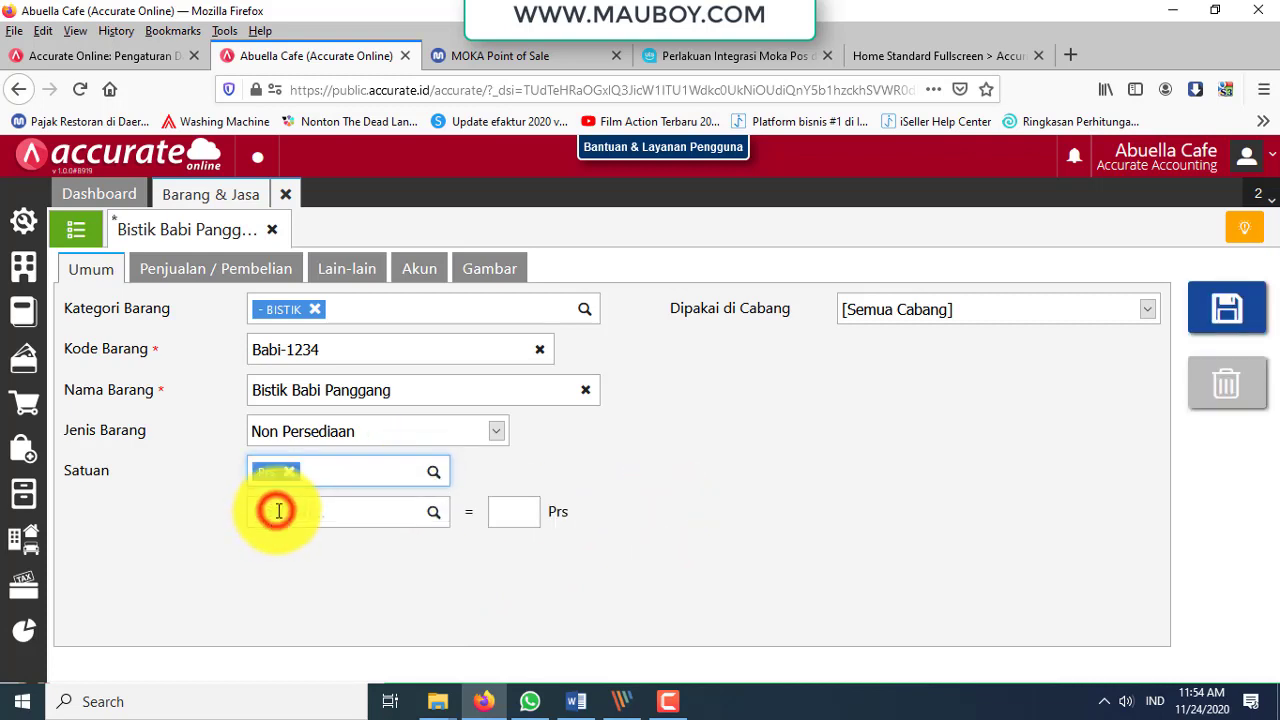
Save the Bistik Babi Panggang item after reviewing its sales/purchase, miscellaneous and image details.
{"action": "left_click", "coordinate": [245, 272]}
{"action": "left_click", "coordinate": [342, 270]}
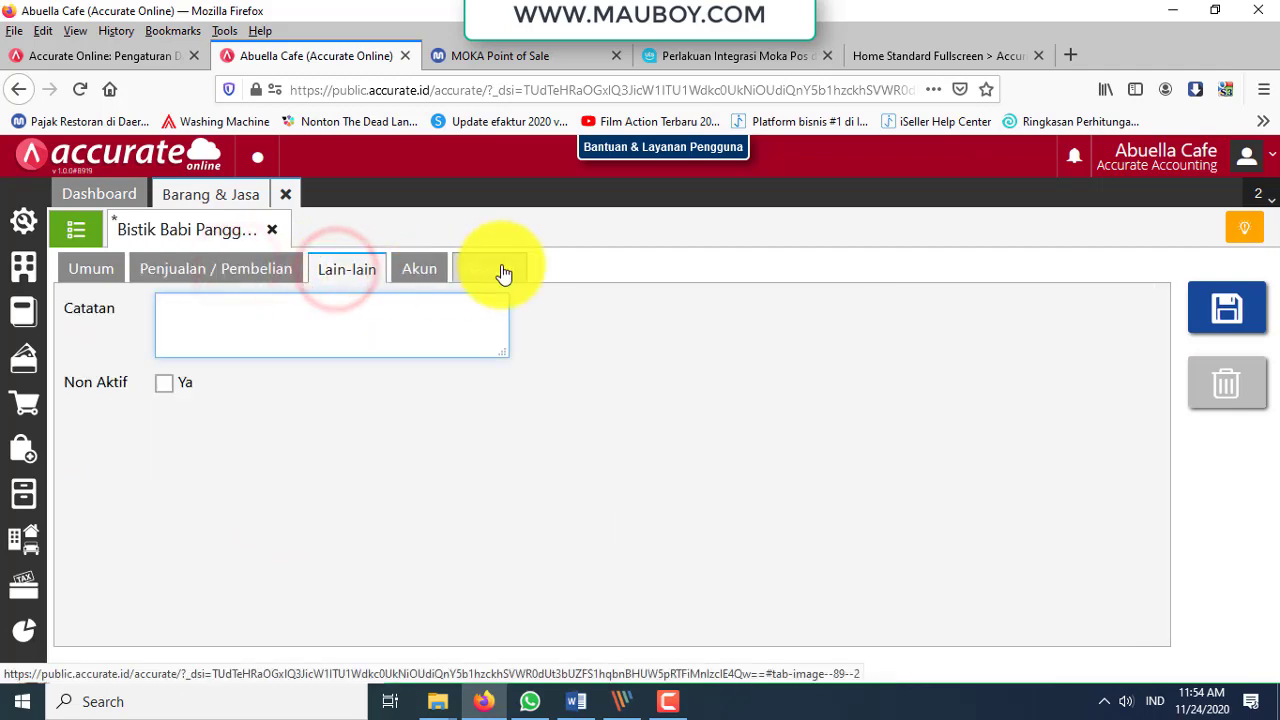
{"action": "left_click", "coordinate": [503, 273]}
{"action": "left_click", "coordinate": [1228, 298]}
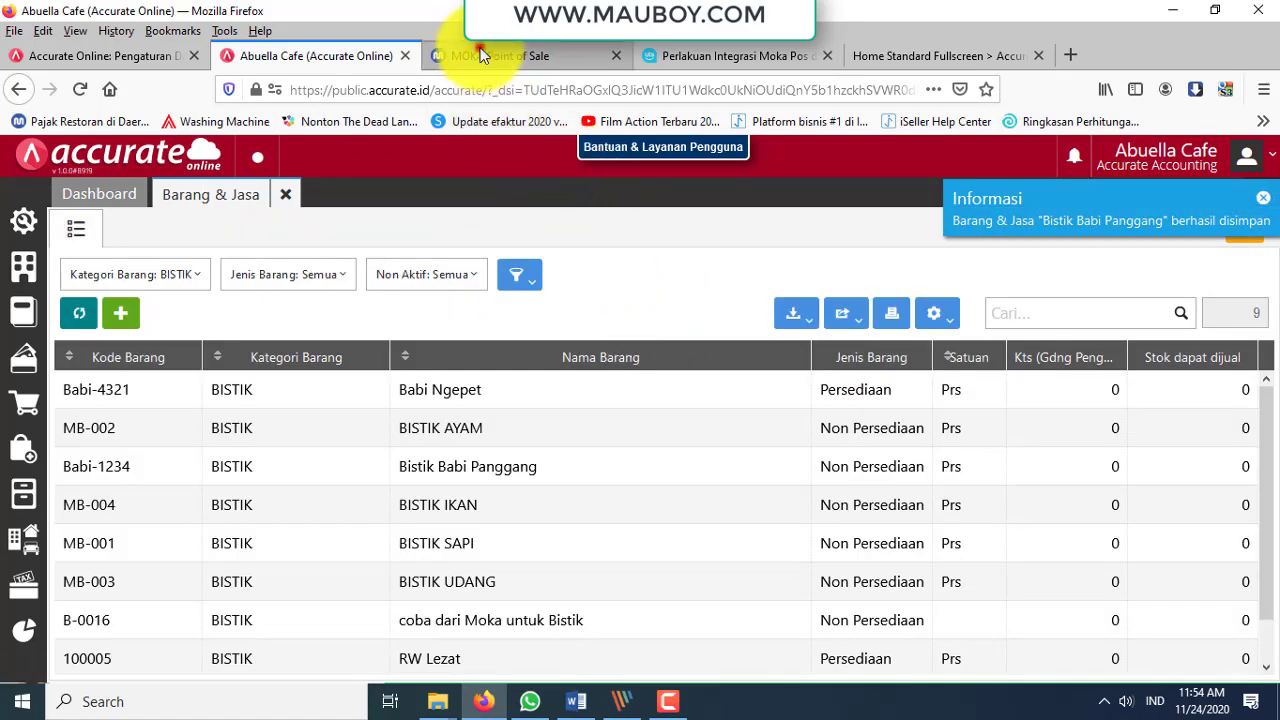
Switch to MOKA Point of Sale and open the Ingredient Library, leaving the ANGSIU TAHU BANDUNG form without saving.
{"action": "left_click", "coordinate": [482, 55]}
{"action": "left_click", "coordinate": [24, 388]}
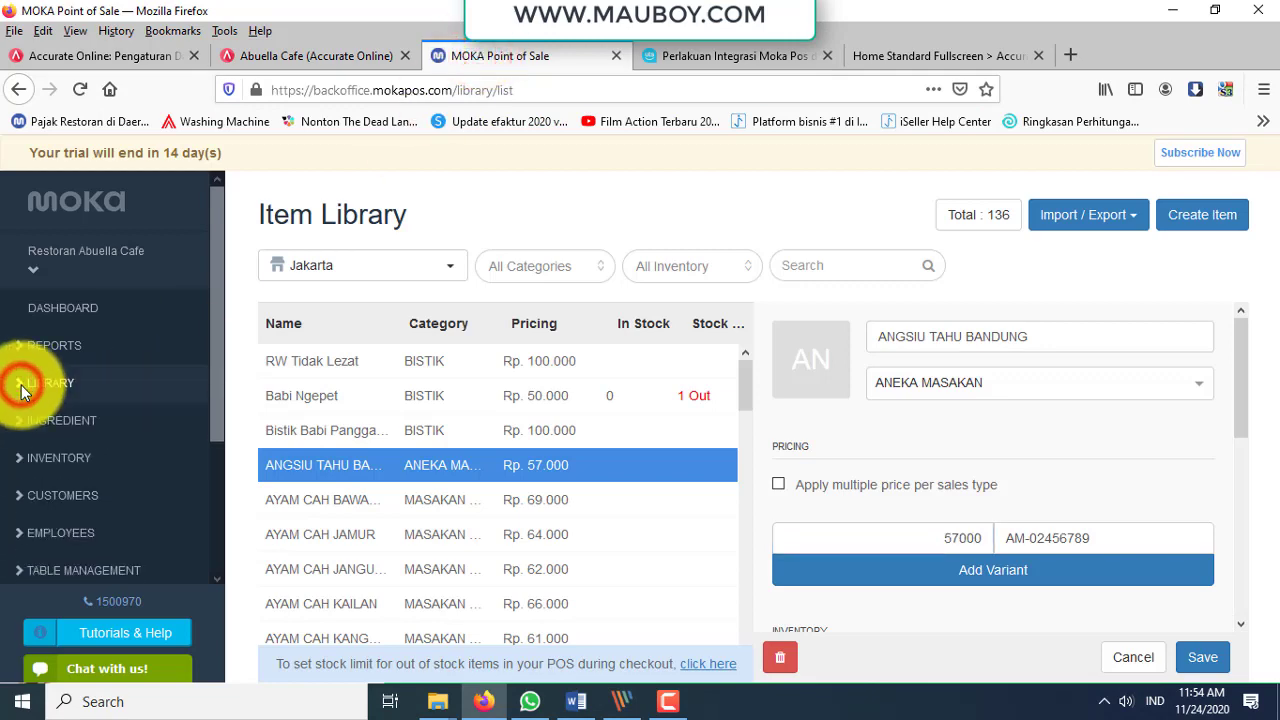
{"action": "left_click", "coordinate": [18, 430]}
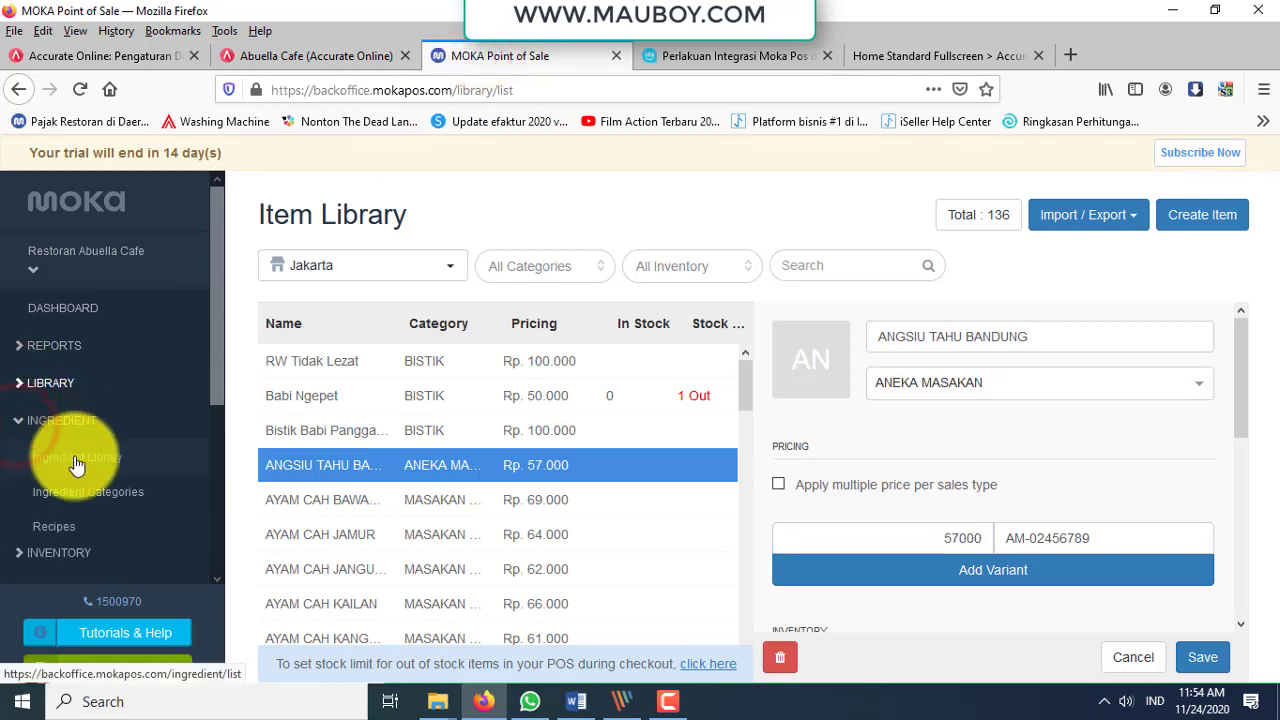
{"action": "left_click", "coordinate": [77, 457]}
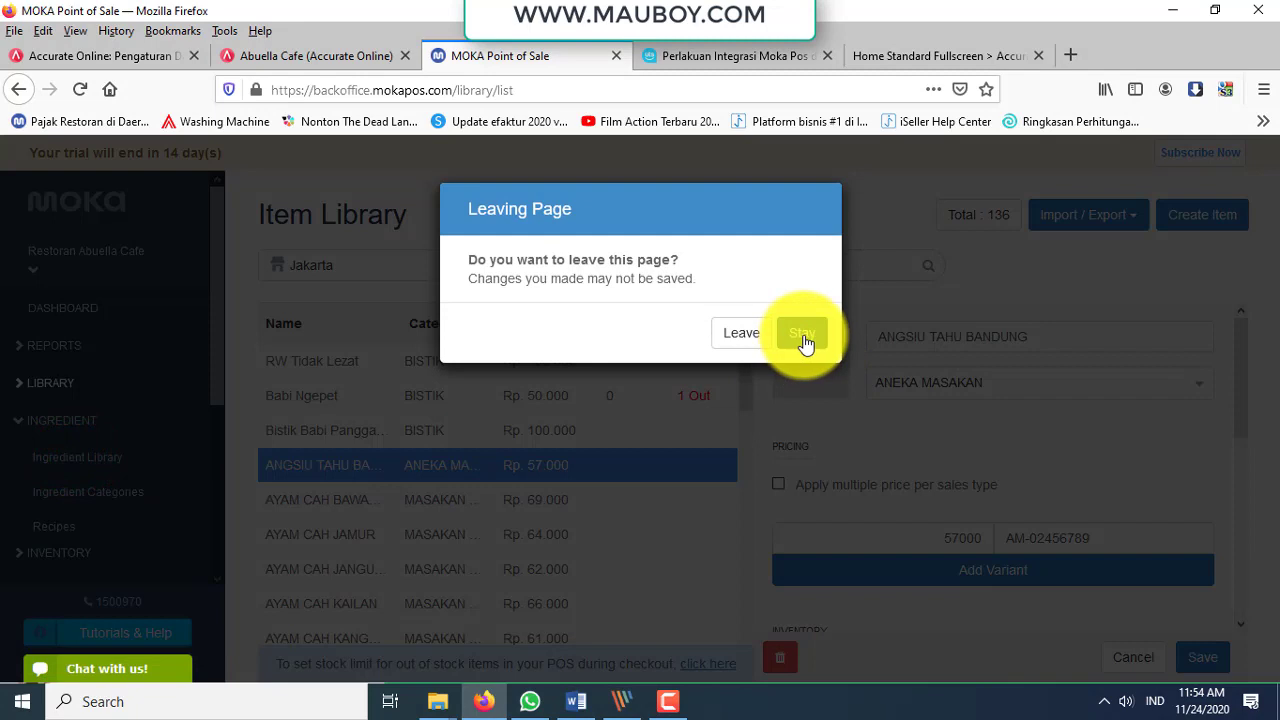
{"action": "left_click", "coordinate": [746, 334]}
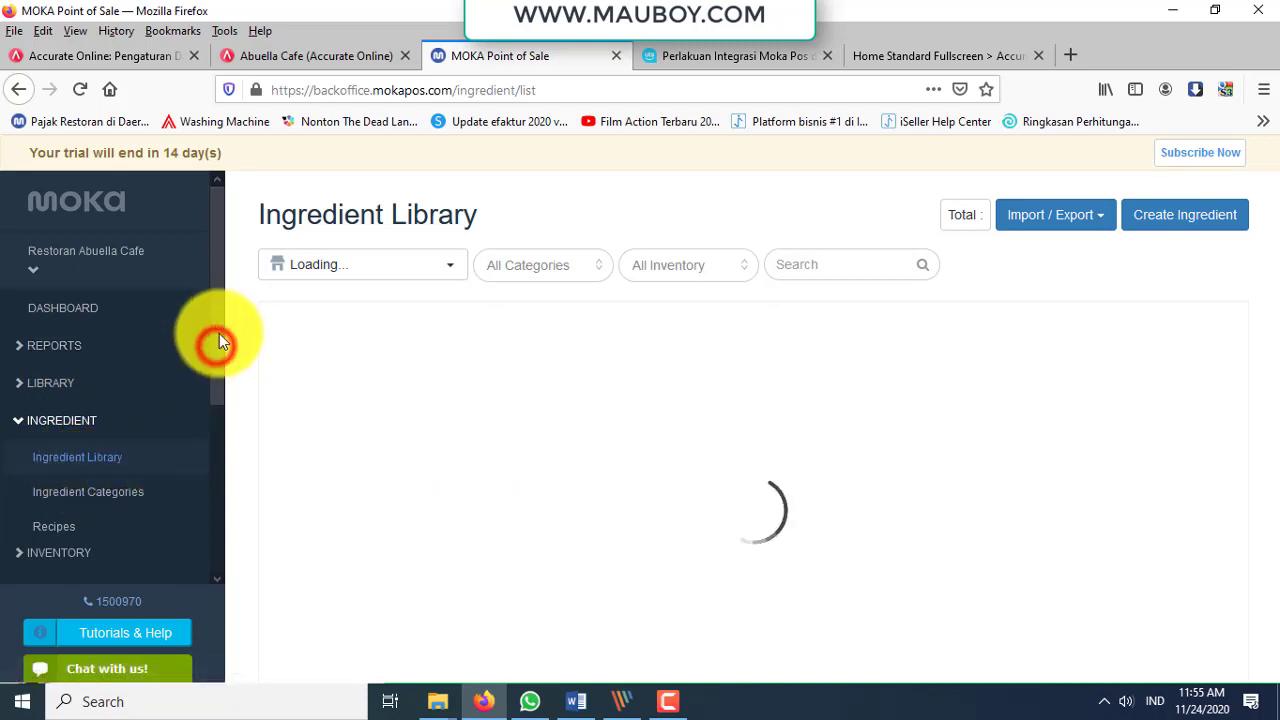
Look through the Inventory section's entries and return to the Item Library.
{"action": "scroll", "coordinate": [220, 343], "scroll_direction": "down", "scroll_amount": 1}
{"action": "left_click", "coordinate": [22, 470]}
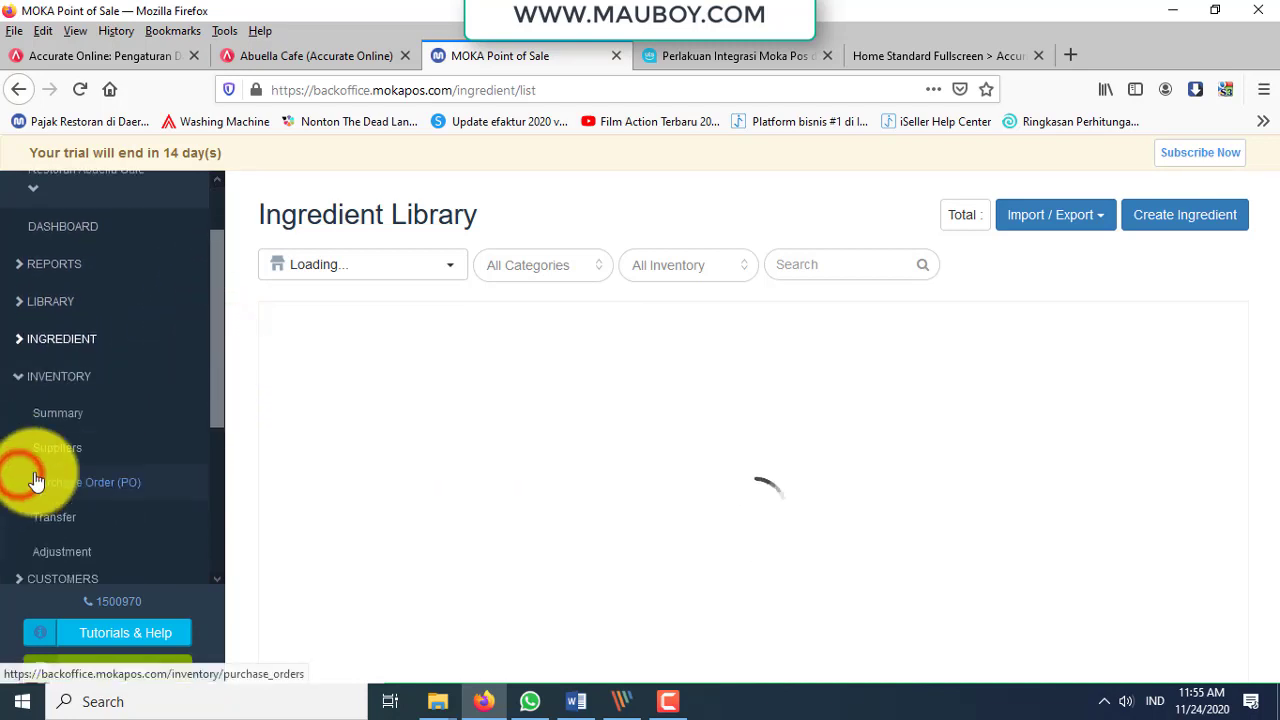
{"action": "left_click", "coordinate": [25, 380]}
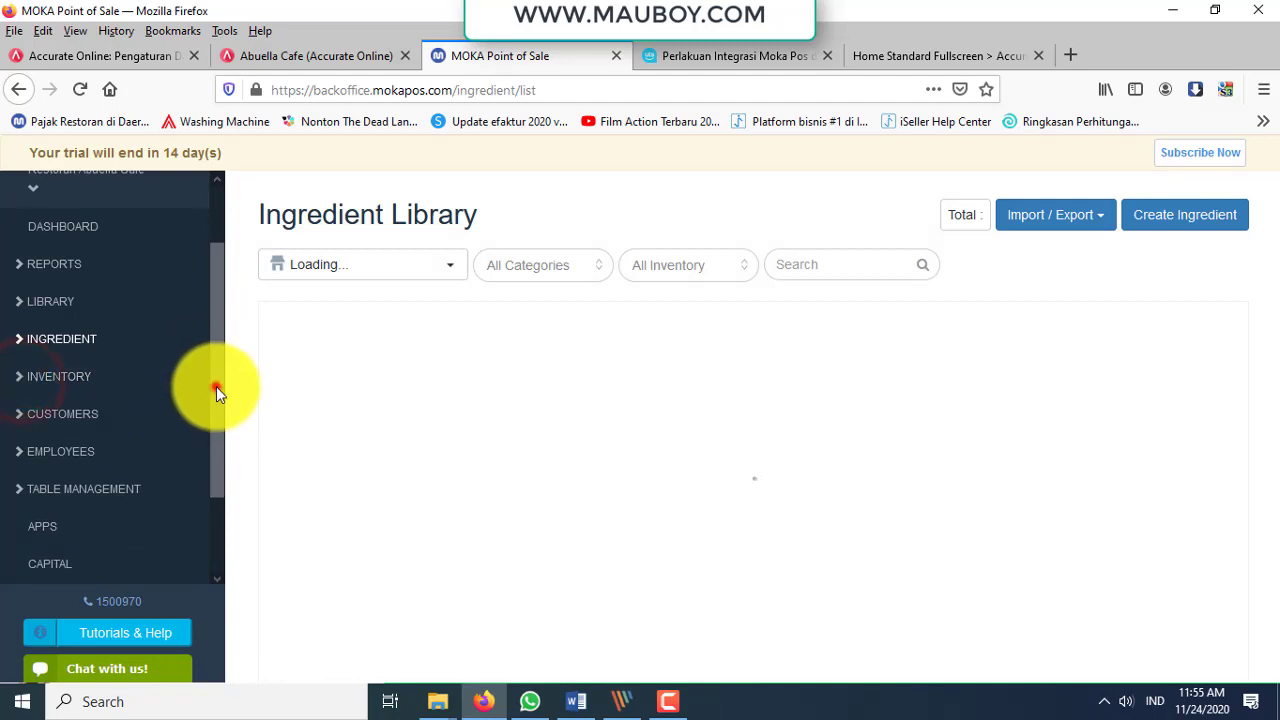
{"action": "left_click_drag", "start_coordinate": [216, 386], "coordinate": [234, 334]}
{"action": "left_click", "coordinate": [20, 383]}
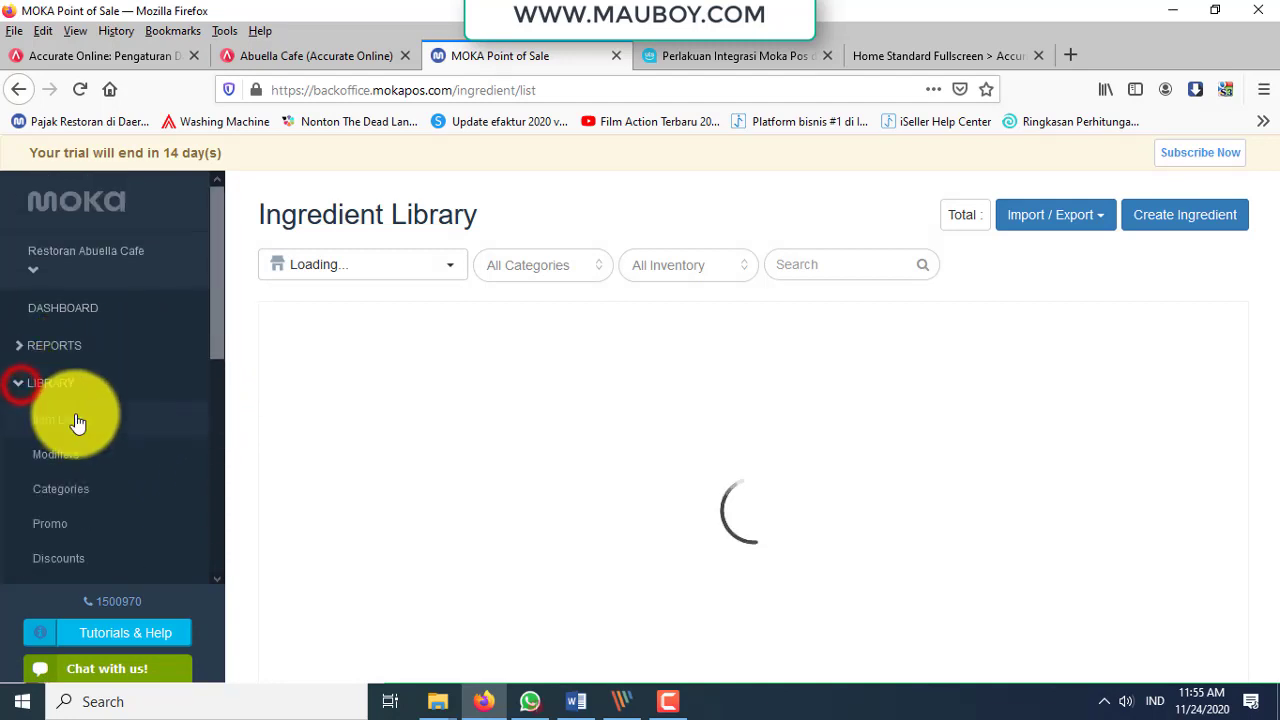
{"action": "left_click", "coordinate": [76, 421]}
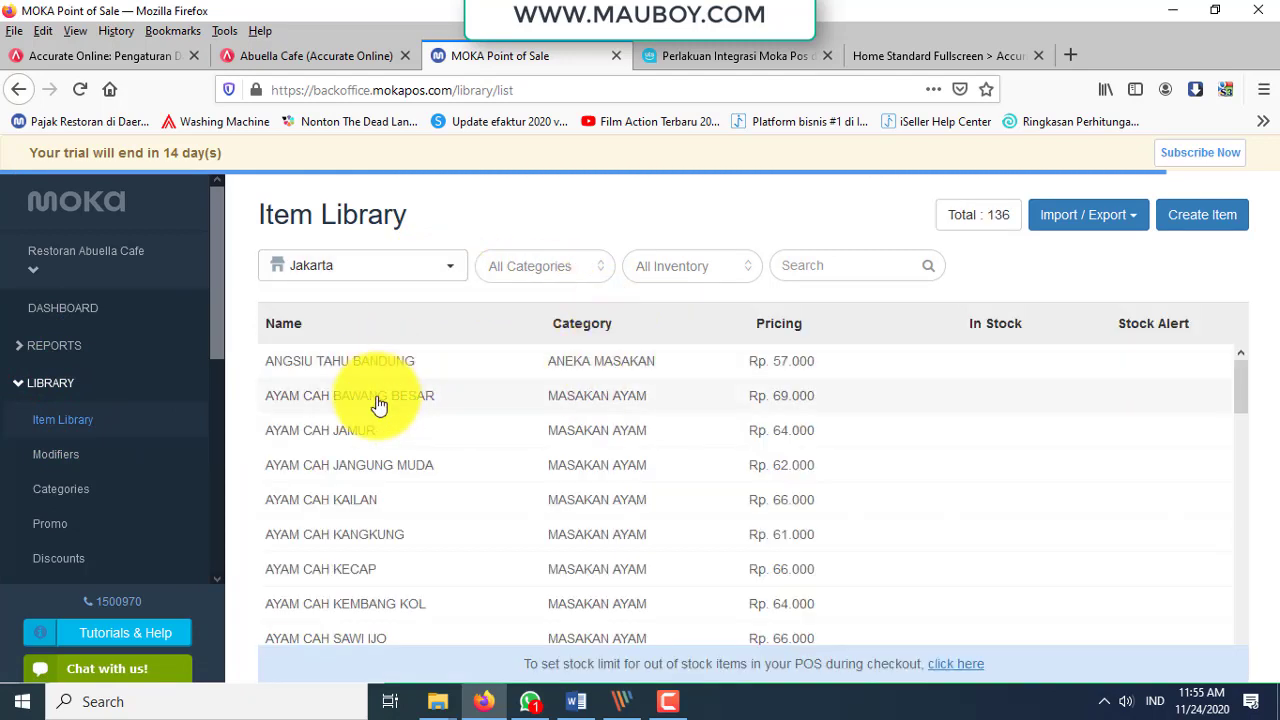
Browse the Jakarta item list and examine AYAM CAH KAILAN's category, pricing and inventory fields.
{"action": "scroll", "coordinate": [368, 494], "scroll_direction": "down", "scroll_amount": 6}
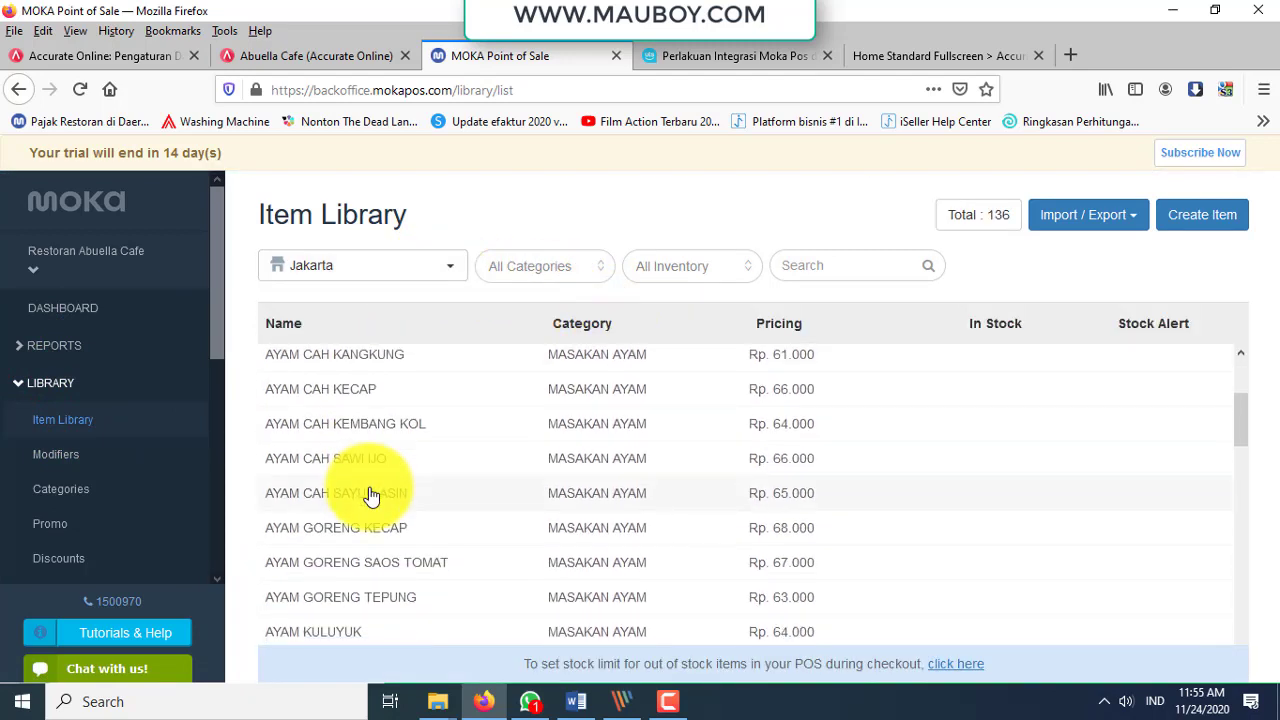
{"action": "scroll", "coordinate": [370, 496], "scroll_direction": "down", "scroll_amount": 2}
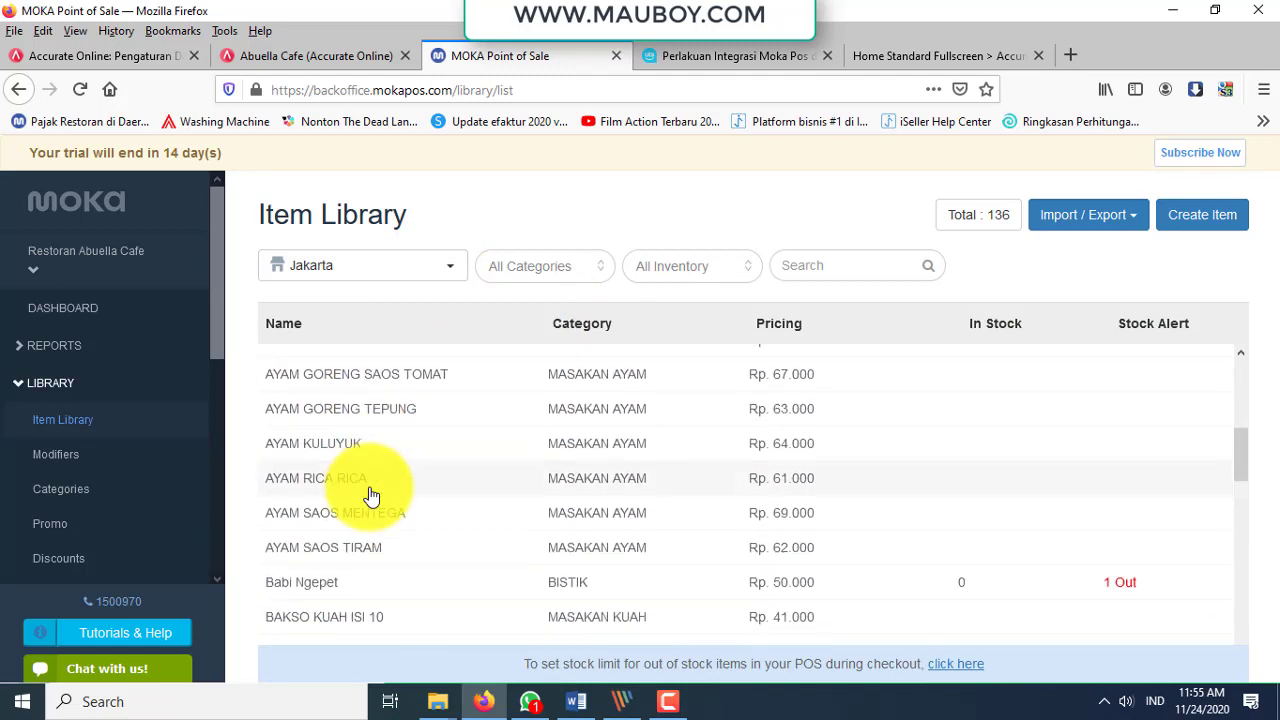
{"action": "scroll", "coordinate": [370, 496], "scroll_direction": "up", "scroll_amount": 6}
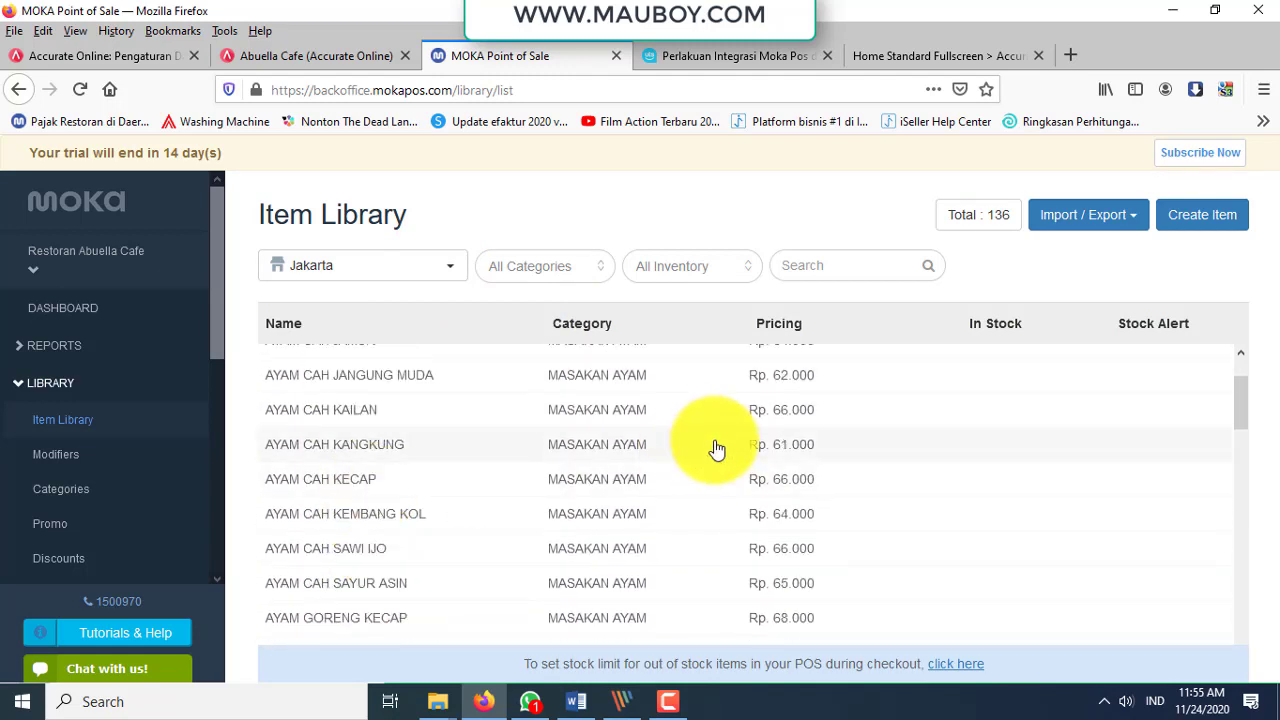
{"action": "left_click", "coordinate": [368, 418]}
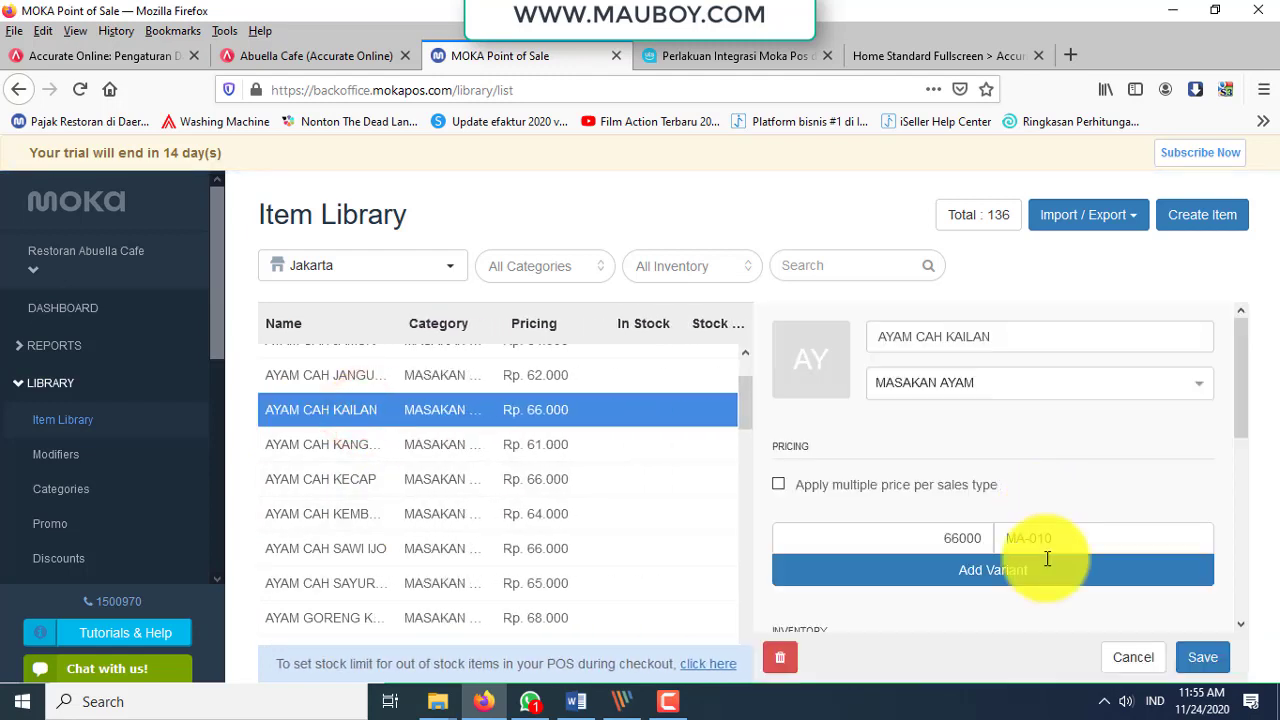
{"action": "scroll", "coordinate": [1047, 558], "scroll_direction": "down", "scroll_amount": 3}
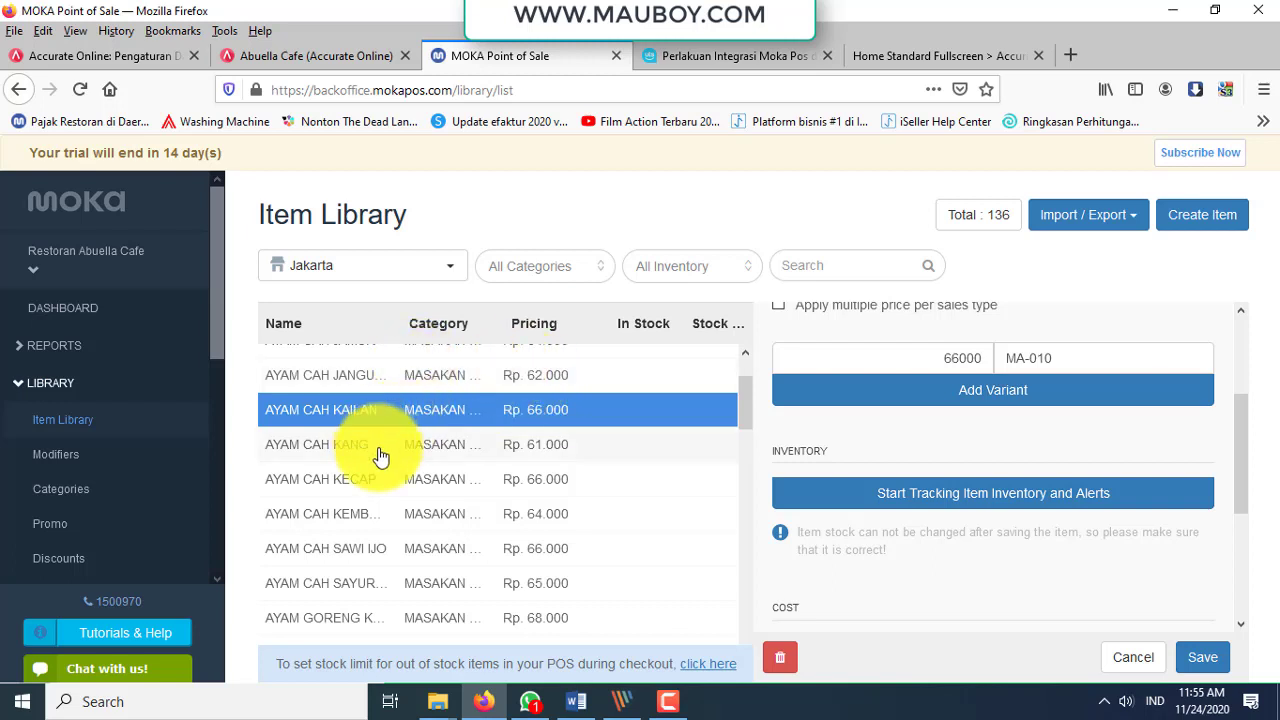
Open the ANCOVI@28 GR ingredient in the Ingredient Library and view the options for its stock unit.
{"action": "left_click", "coordinate": [15, 388]}
{"action": "left_click", "coordinate": [18, 420]}
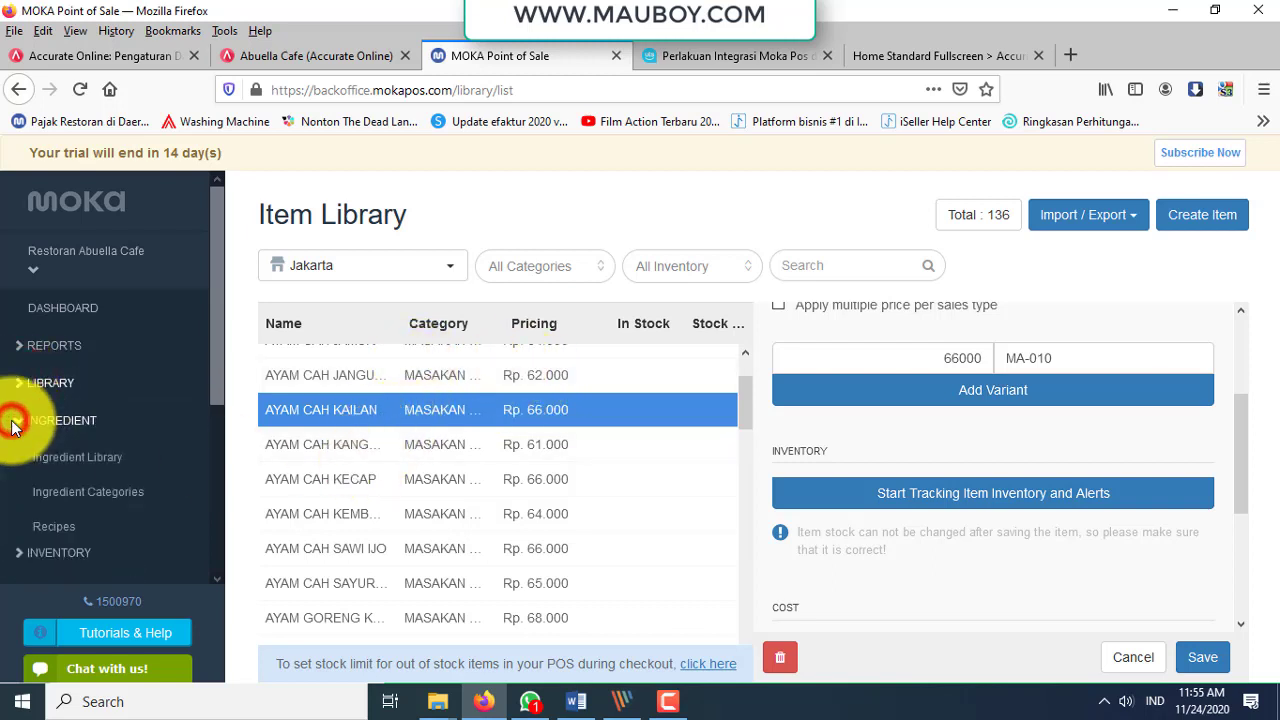
{"action": "left_click", "coordinate": [72, 462]}
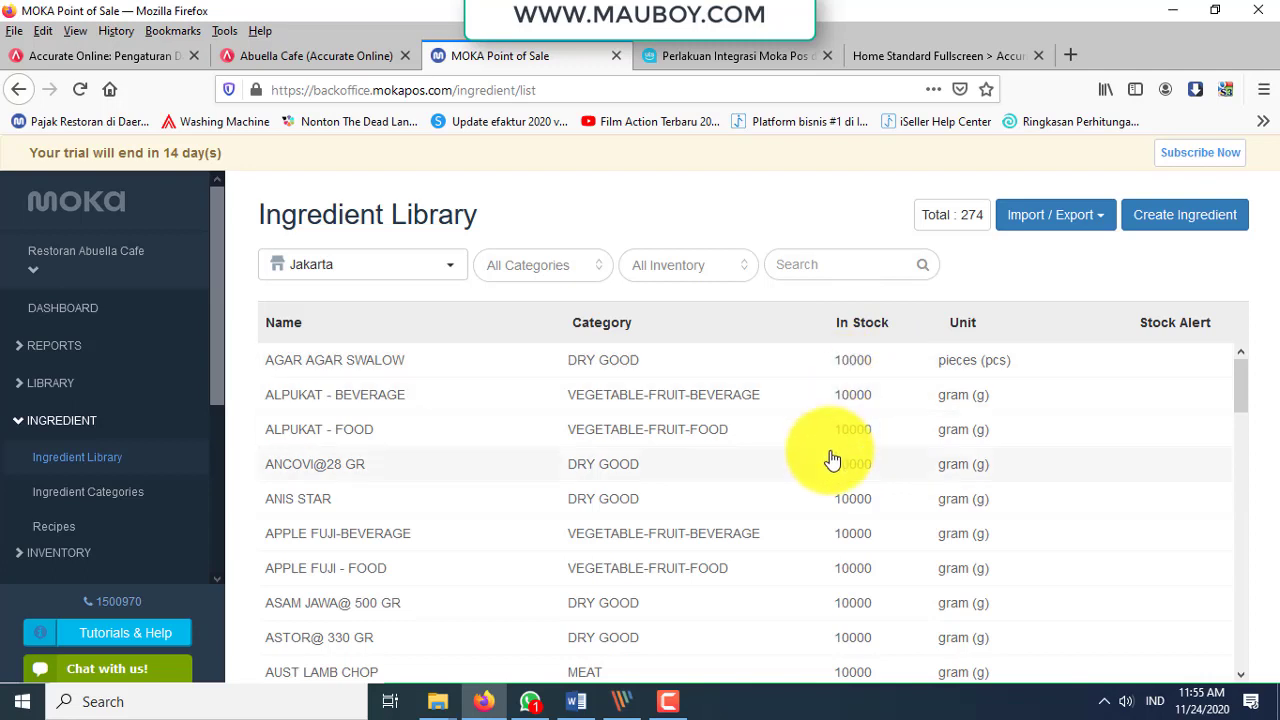
{"action": "left_click", "coordinate": [868, 472]}
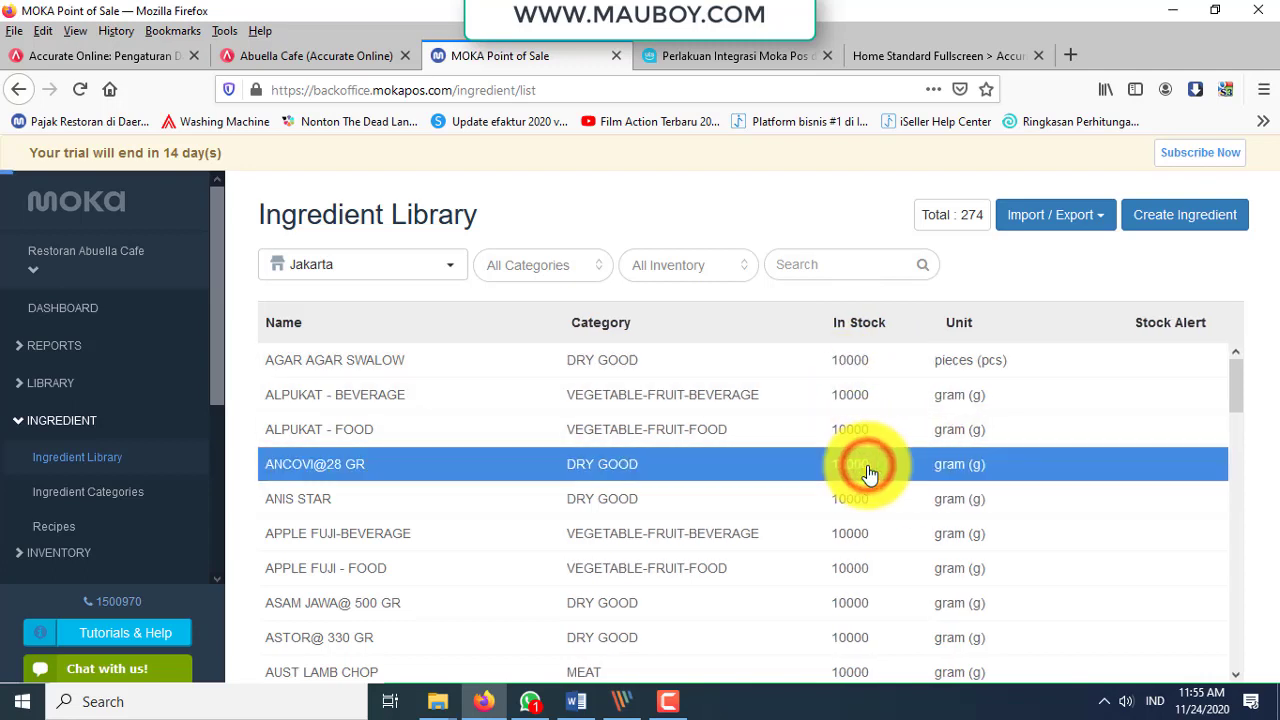
{"action": "scroll", "coordinate": [1016, 569], "scroll_direction": "down", "scroll_amount": 1}
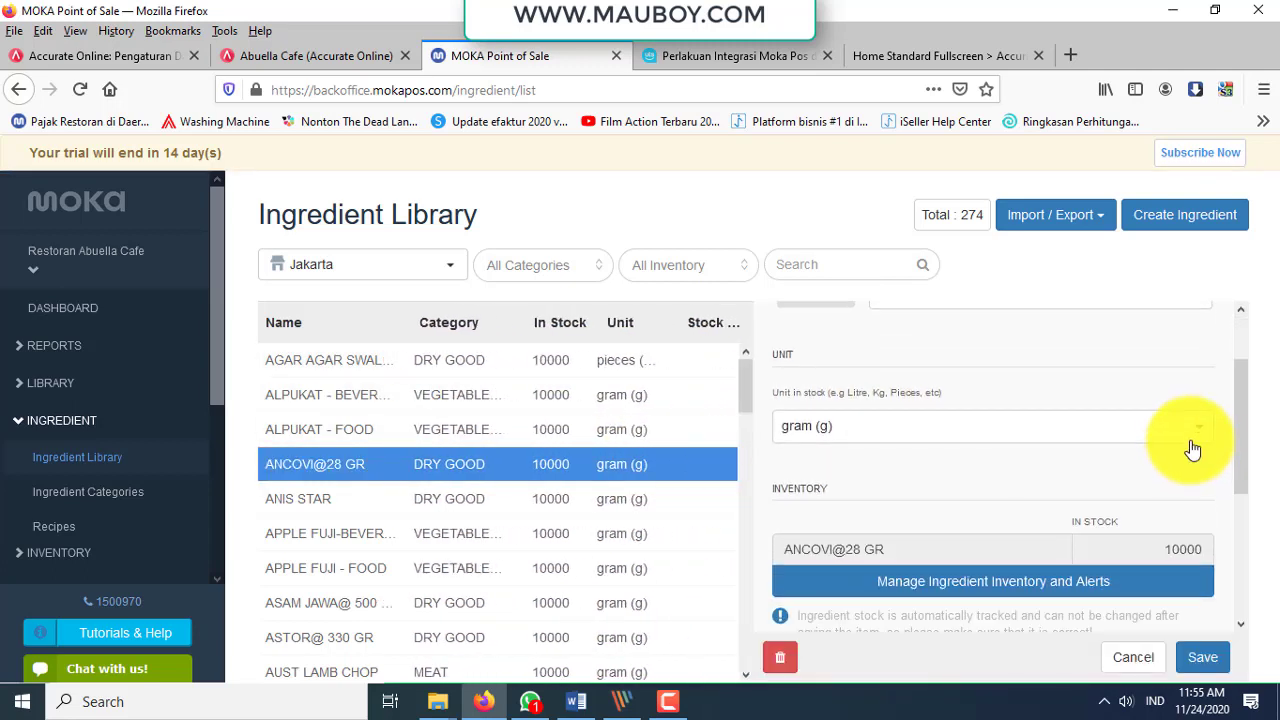
{"action": "left_click", "coordinate": [1196, 430]}
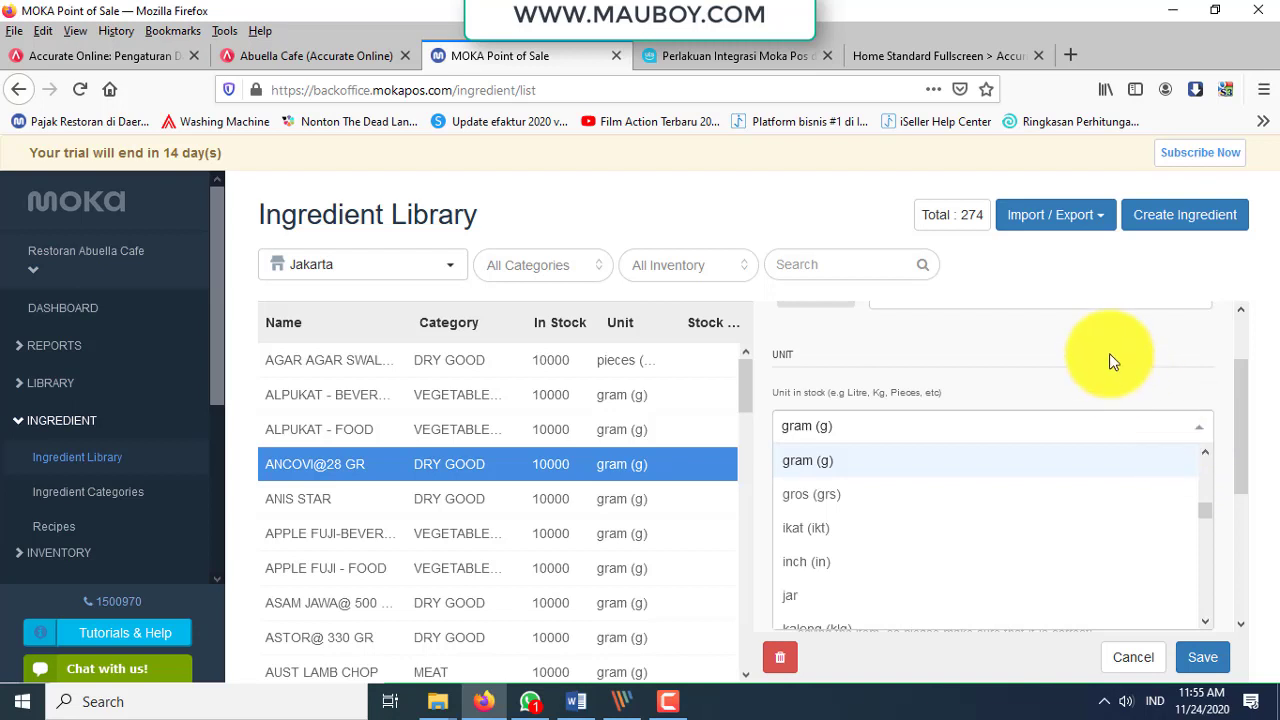
{"action": "left_click", "coordinate": [1115, 380]}
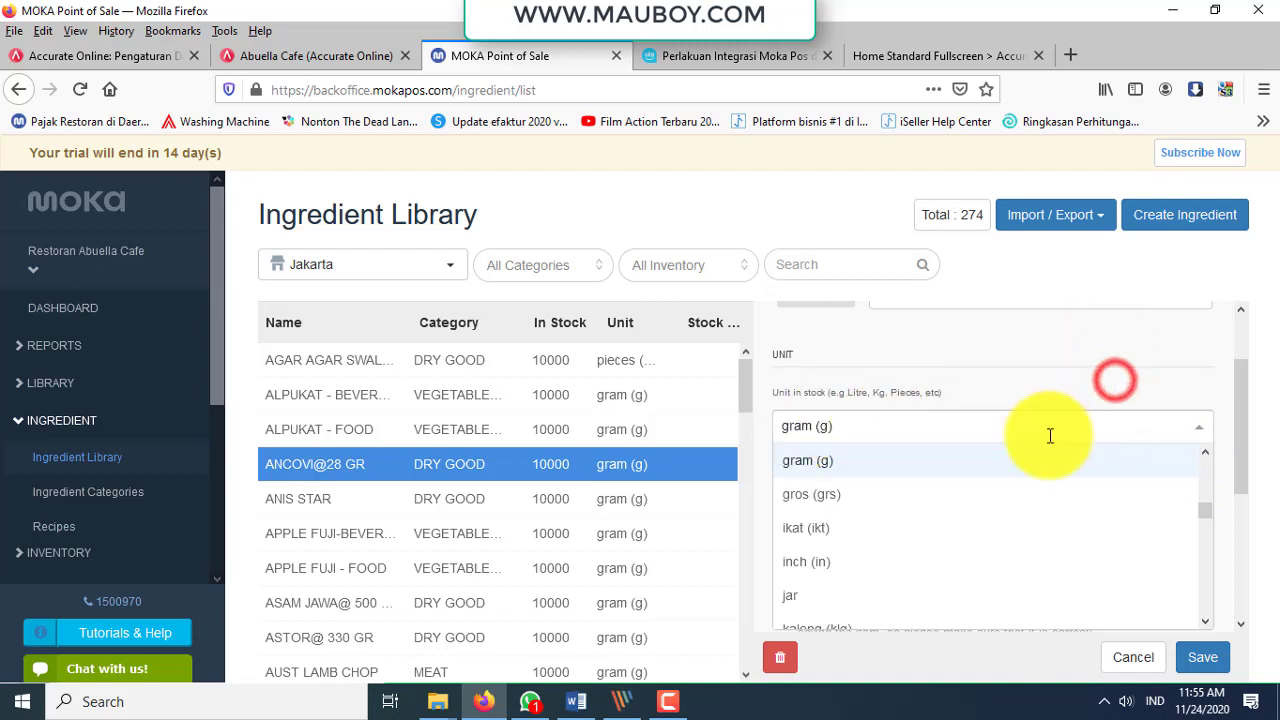
Go back to the Item Library and check AYAM CAH JAMUR's pricing and inventory fields for a unit setting.
{"action": "left_click", "coordinate": [18, 388]}
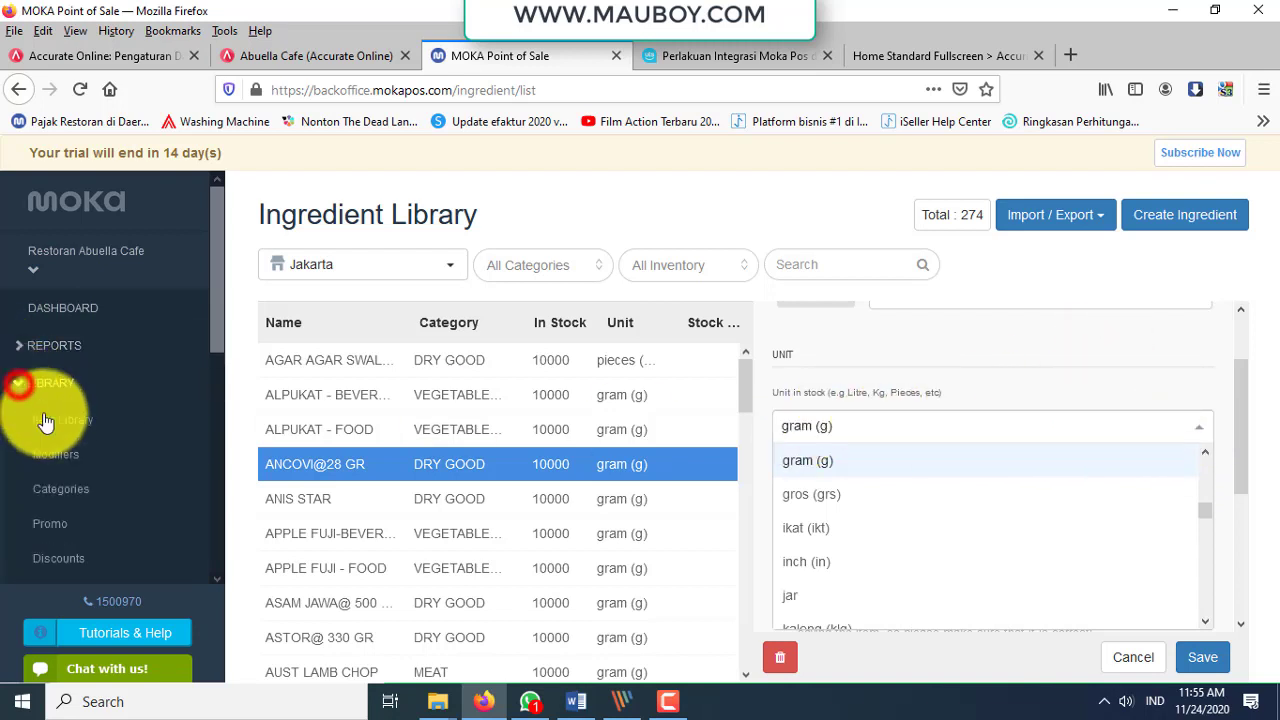
{"action": "left_click", "coordinate": [45, 420]}
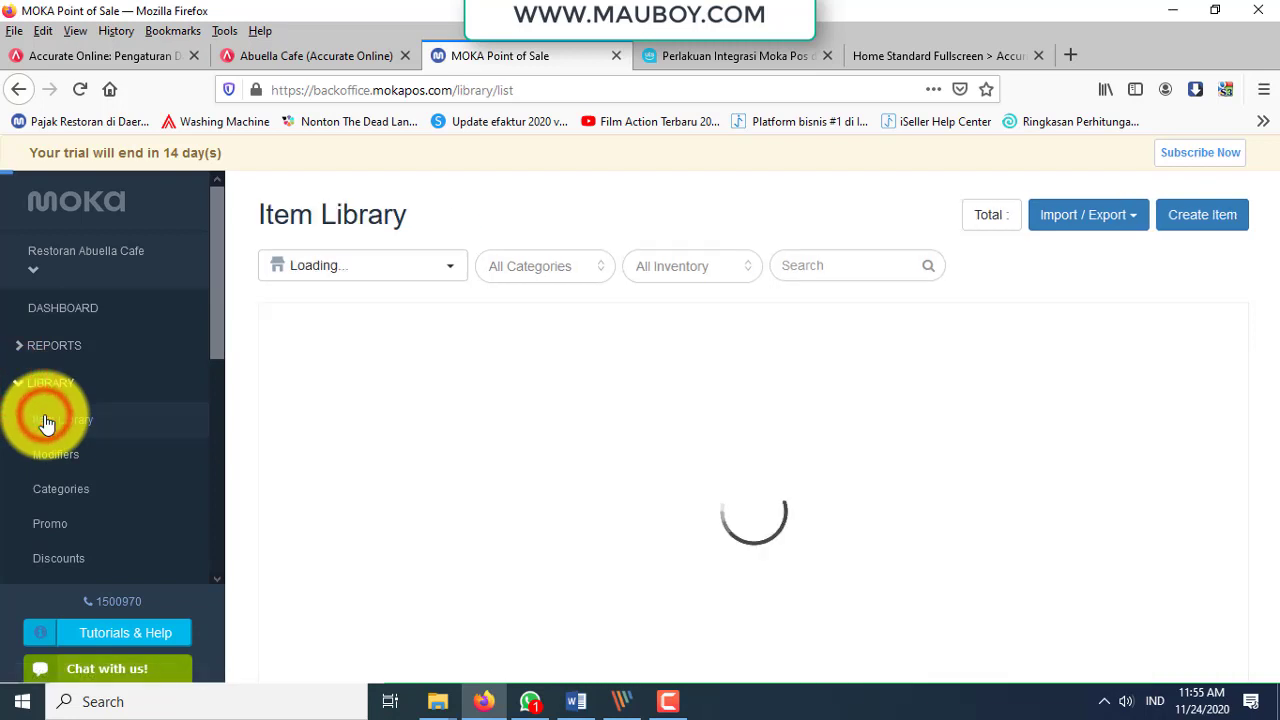
{"action": "left_click", "coordinate": [878, 428]}
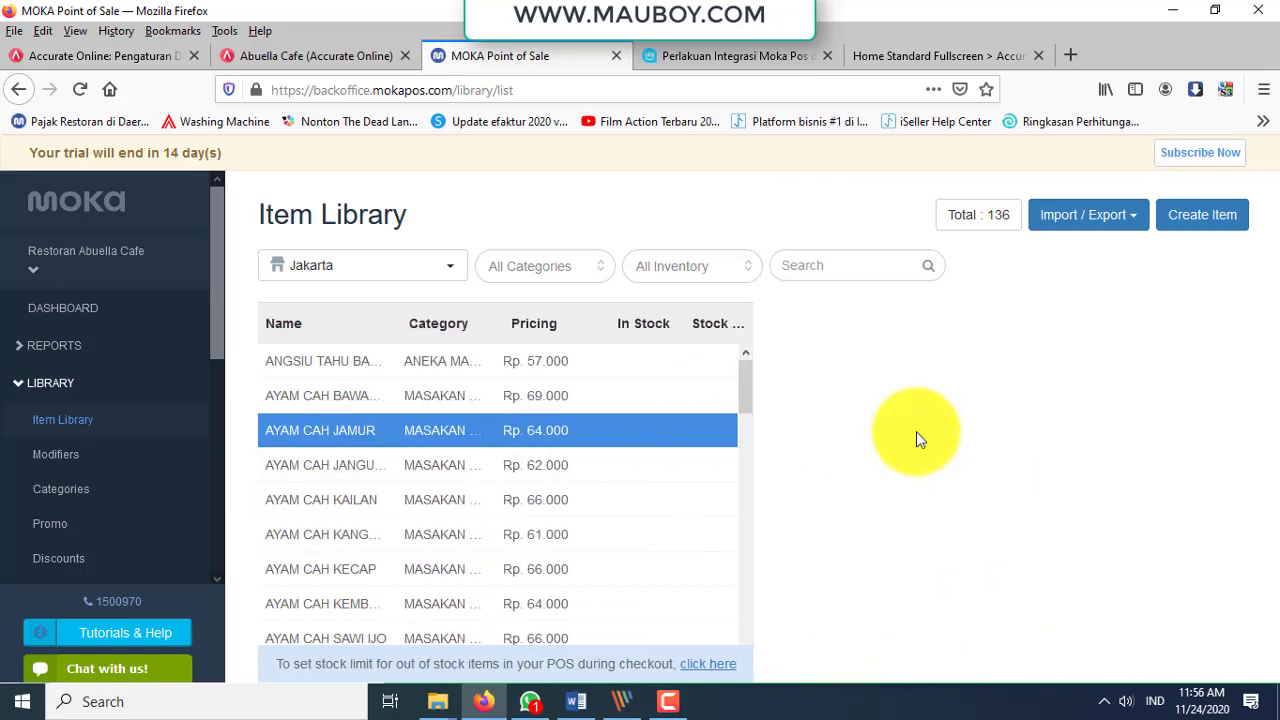
{"action": "scroll", "coordinate": [1037, 512], "scroll_direction": "down", "scroll_amount": 2}
{"action": "scroll", "coordinate": [1037, 522], "scroll_direction": "down", "scroll_amount": 1}
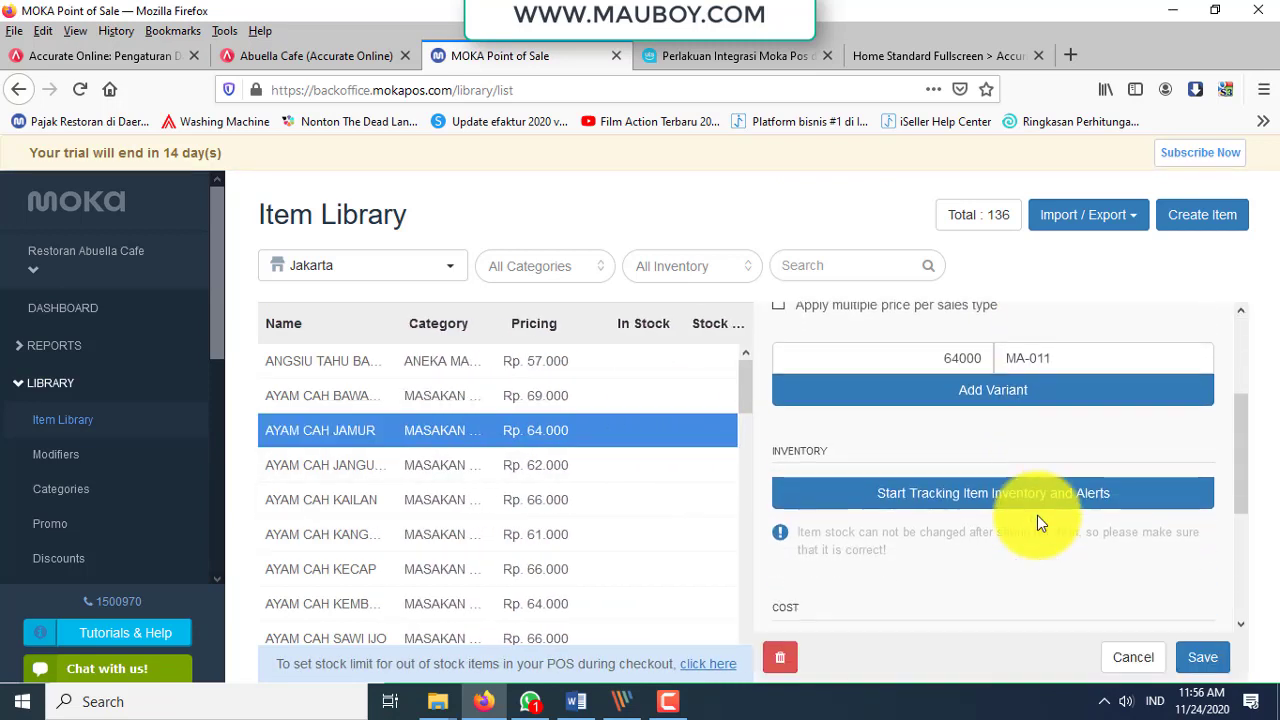
{"action": "scroll", "coordinate": [1037, 515], "scroll_direction": "up", "scroll_amount": 3}
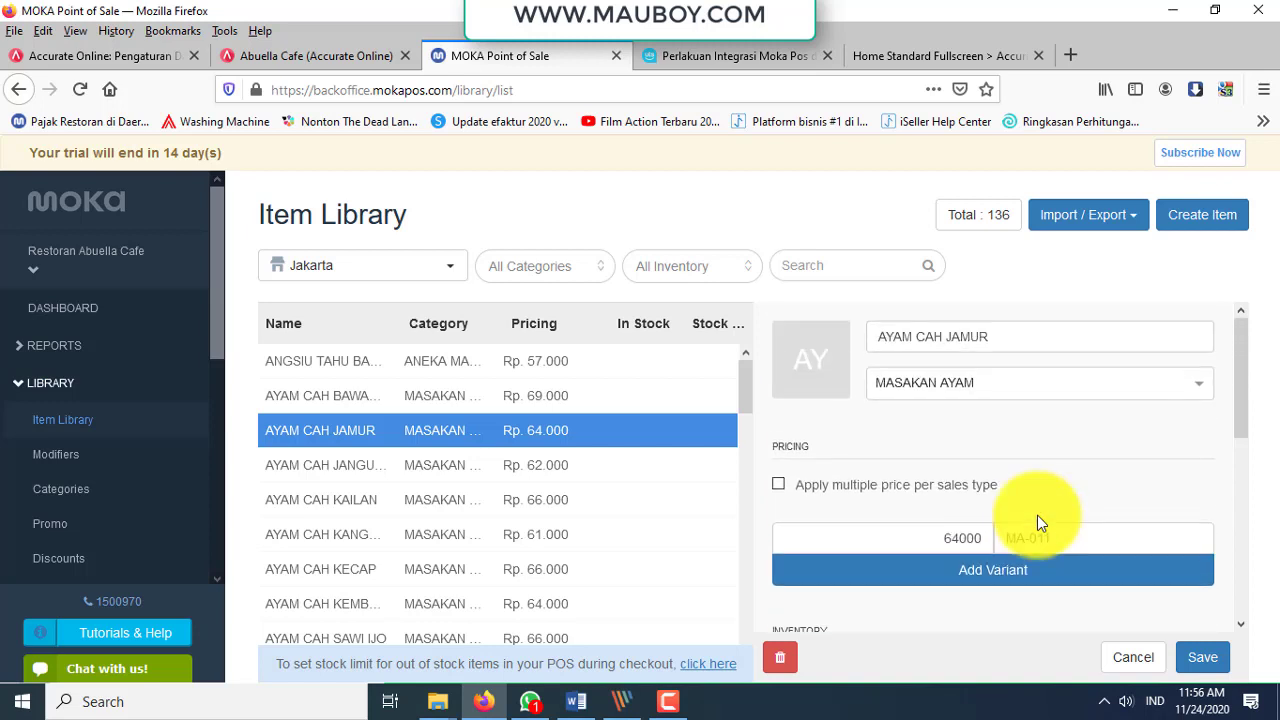
Reopen the Ingredient Library from the Ingredient section.
{"action": "scroll", "coordinate": [71, 434], "scroll_direction": "down", "scroll_amount": 5}
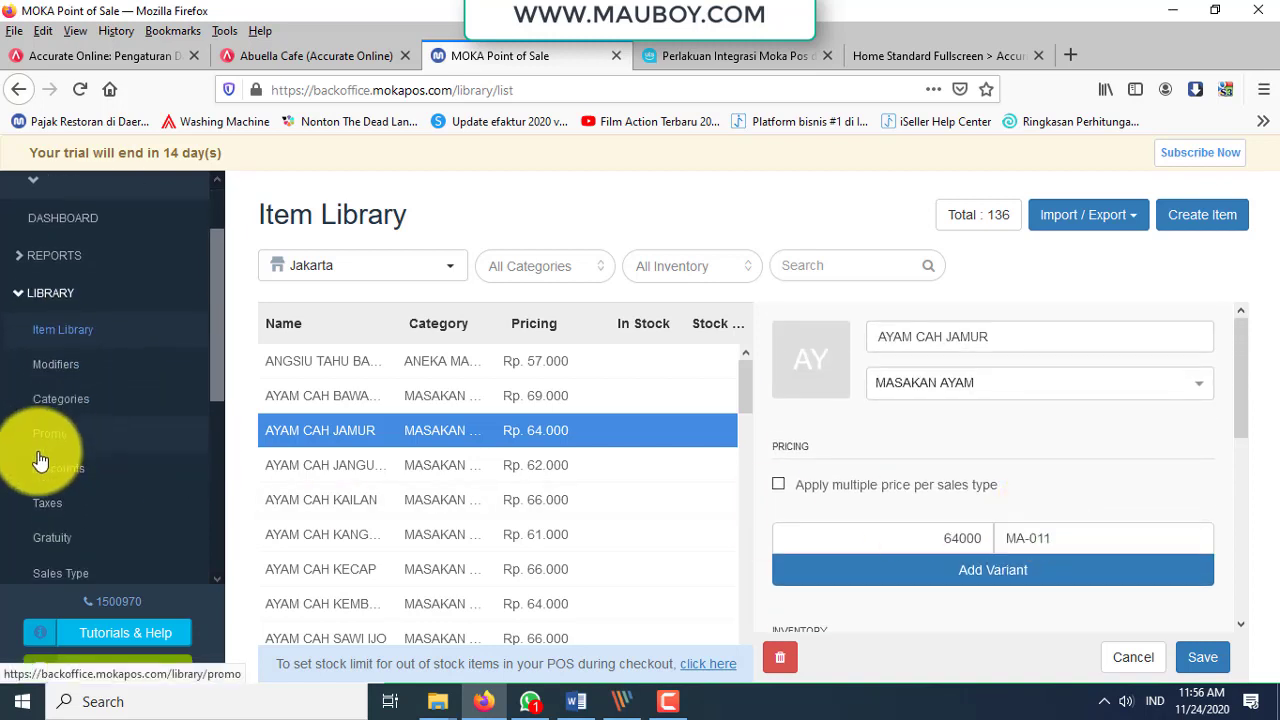
{"action": "left_click", "coordinate": [18, 328]}
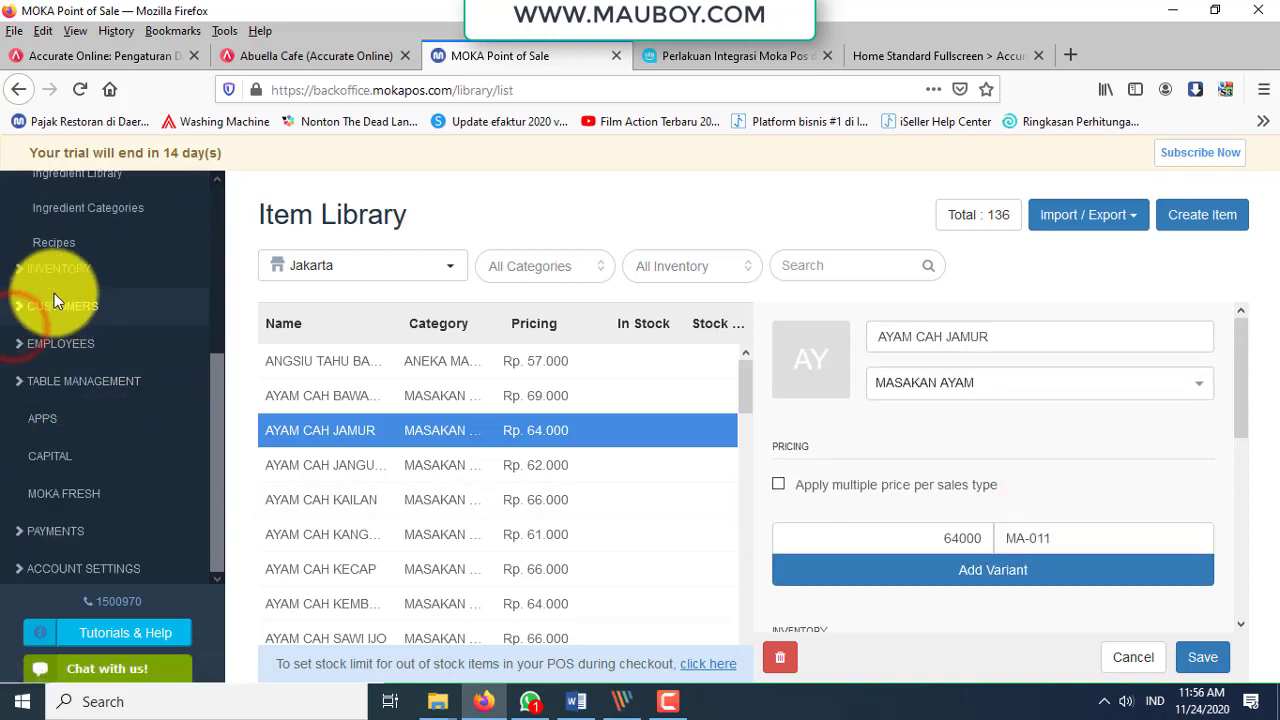
{"action": "scroll", "coordinate": [57, 296], "scroll_direction": "up", "scroll_amount": 4}
{"action": "left_click", "coordinate": [66, 354]}
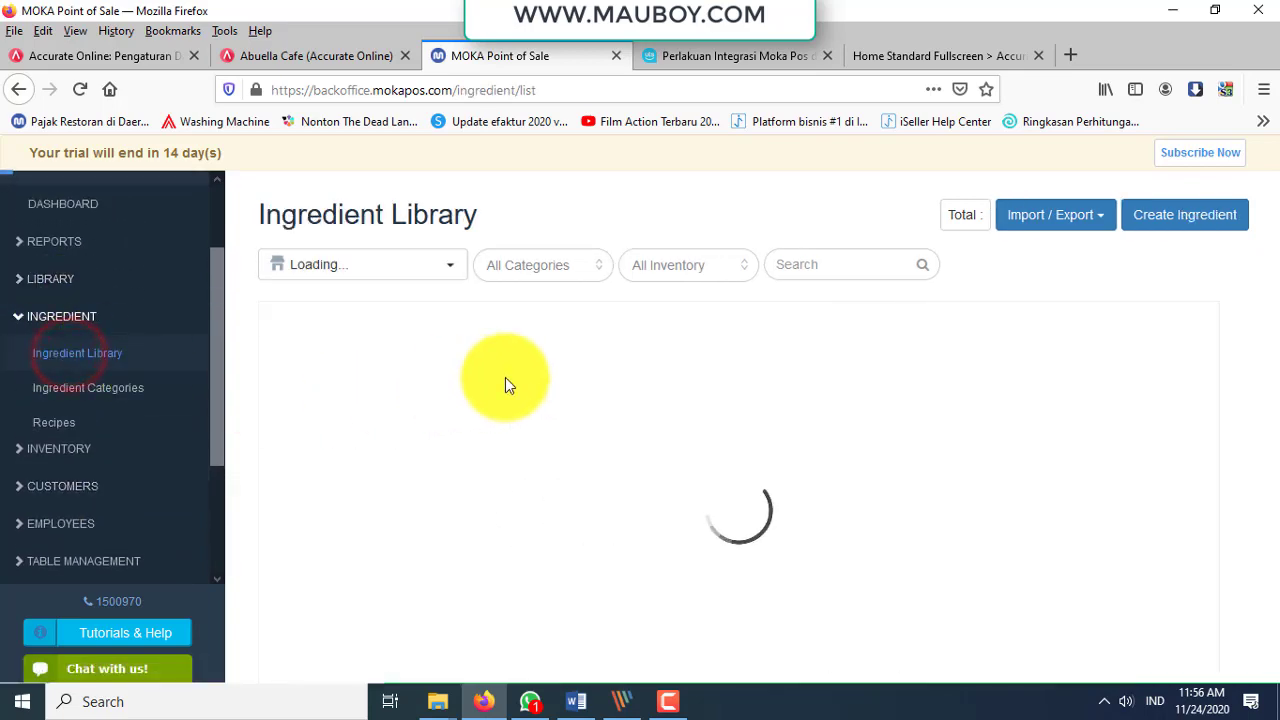
Switch to the Moka Pos integration manual and highlight the paragraphs on how Item Library and Item Ingredients are imported.
{"action": "left_click", "coordinate": [703, 56]}
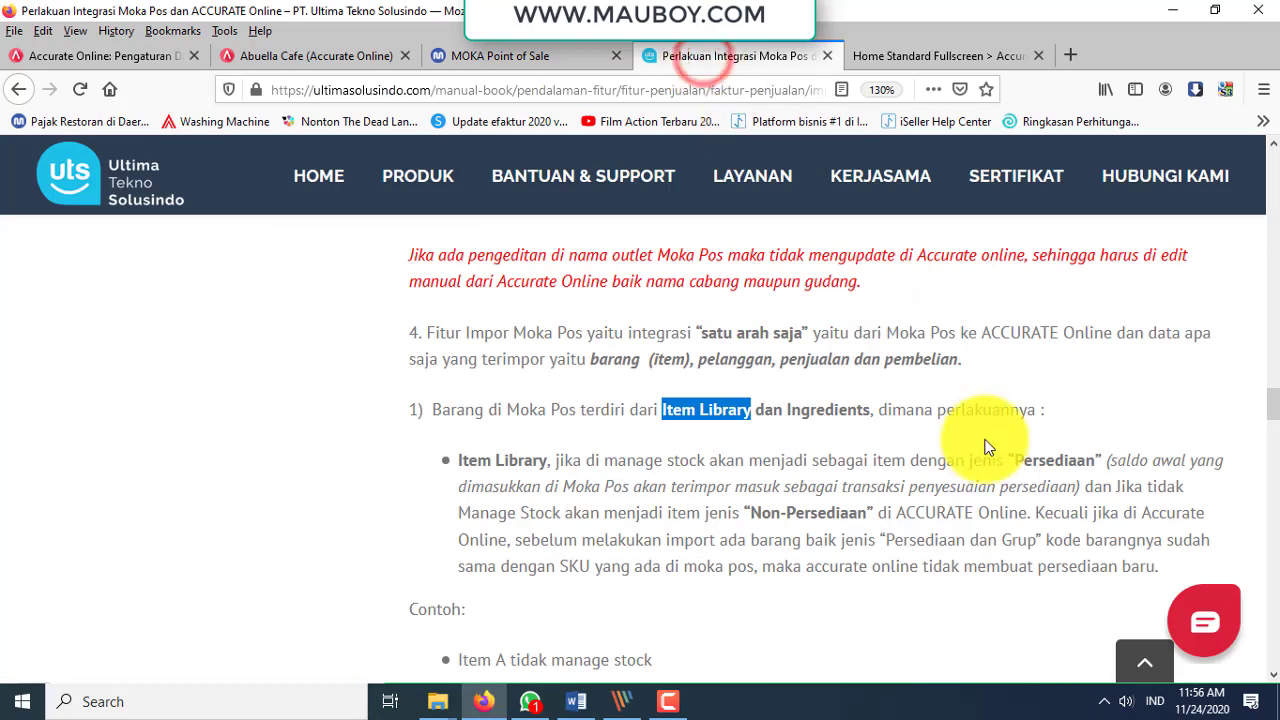
{"action": "scroll", "coordinate": [979, 390], "scroll_direction": "down", "scroll_amount": 3}
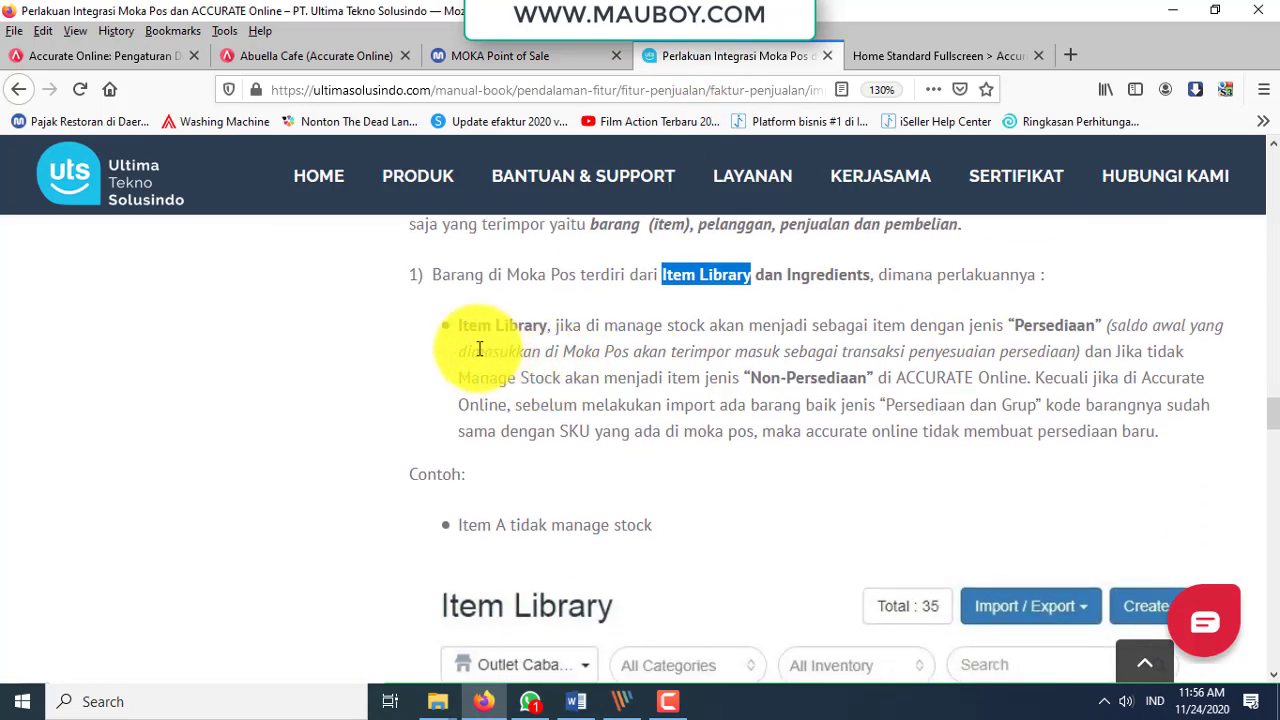
{"action": "left_click_drag", "start_coordinate": [464, 327], "coordinate": [1183, 441]}
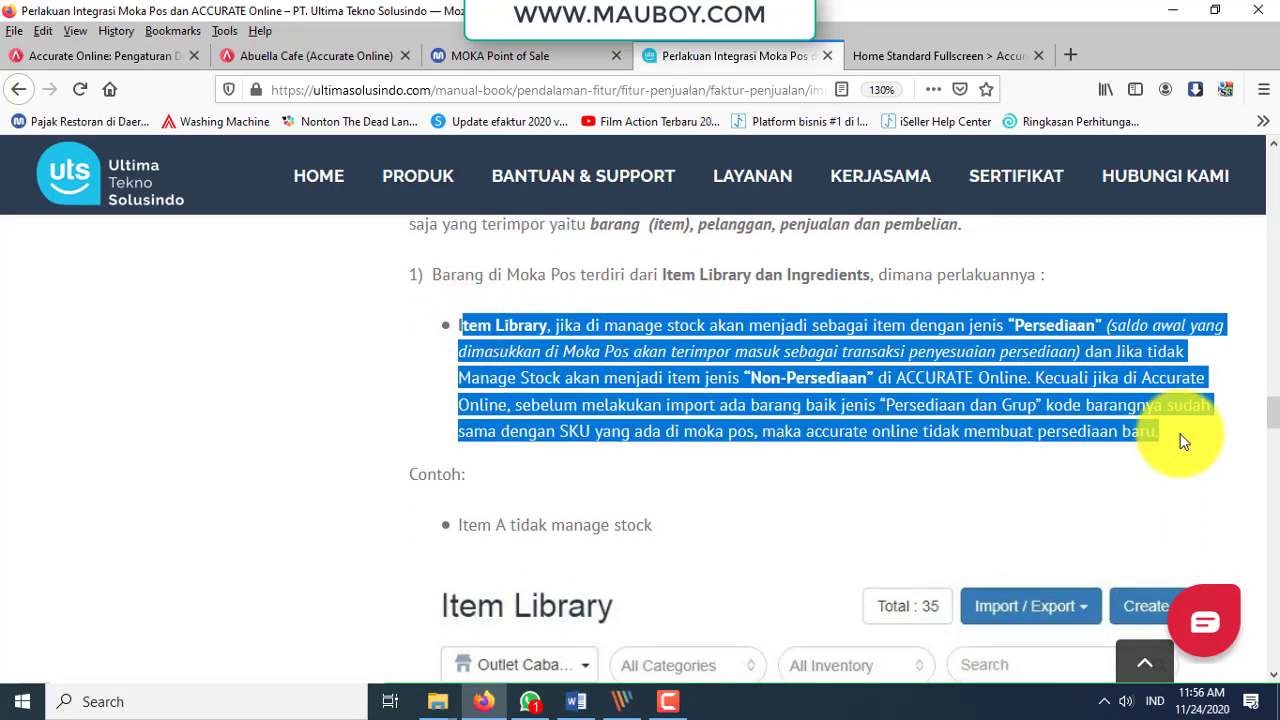
{"action": "scroll", "coordinate": [848, 368], "scroll_direction": "down", "scroll_amount": 15}
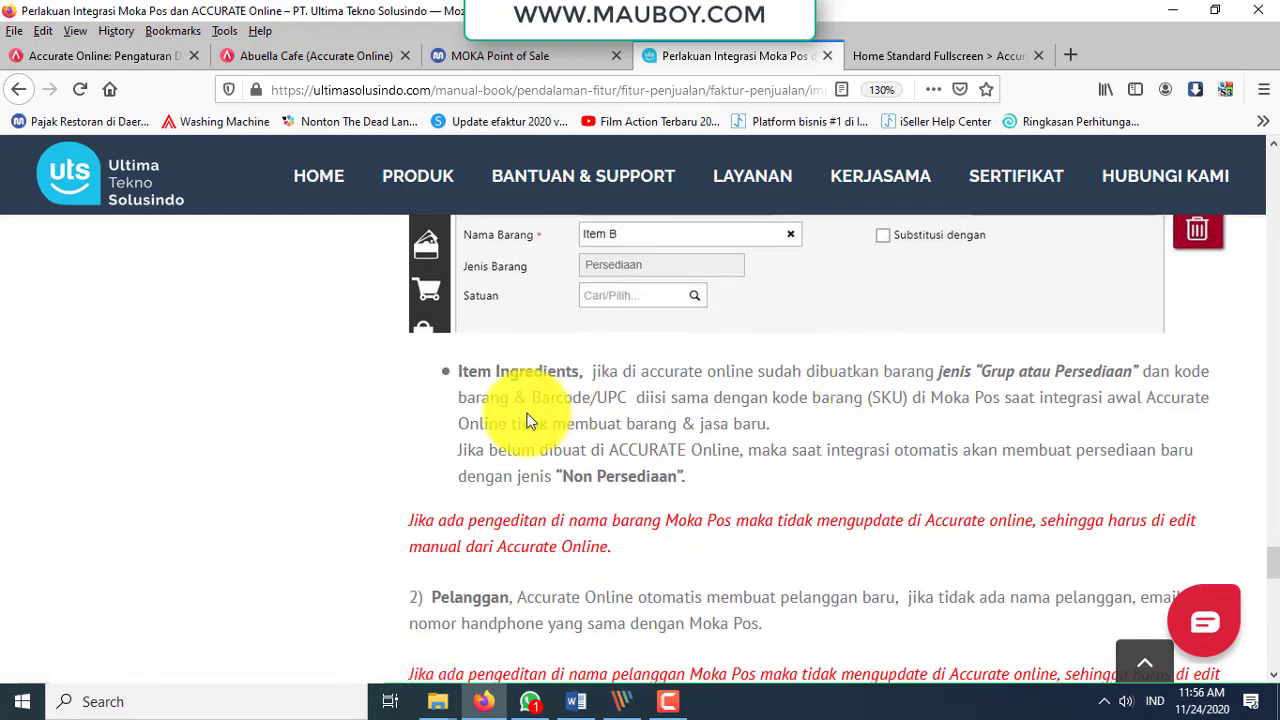
{"action": "left_click_drag", "start_coordinate": [460, 371], "coordinate": [818, 484]}
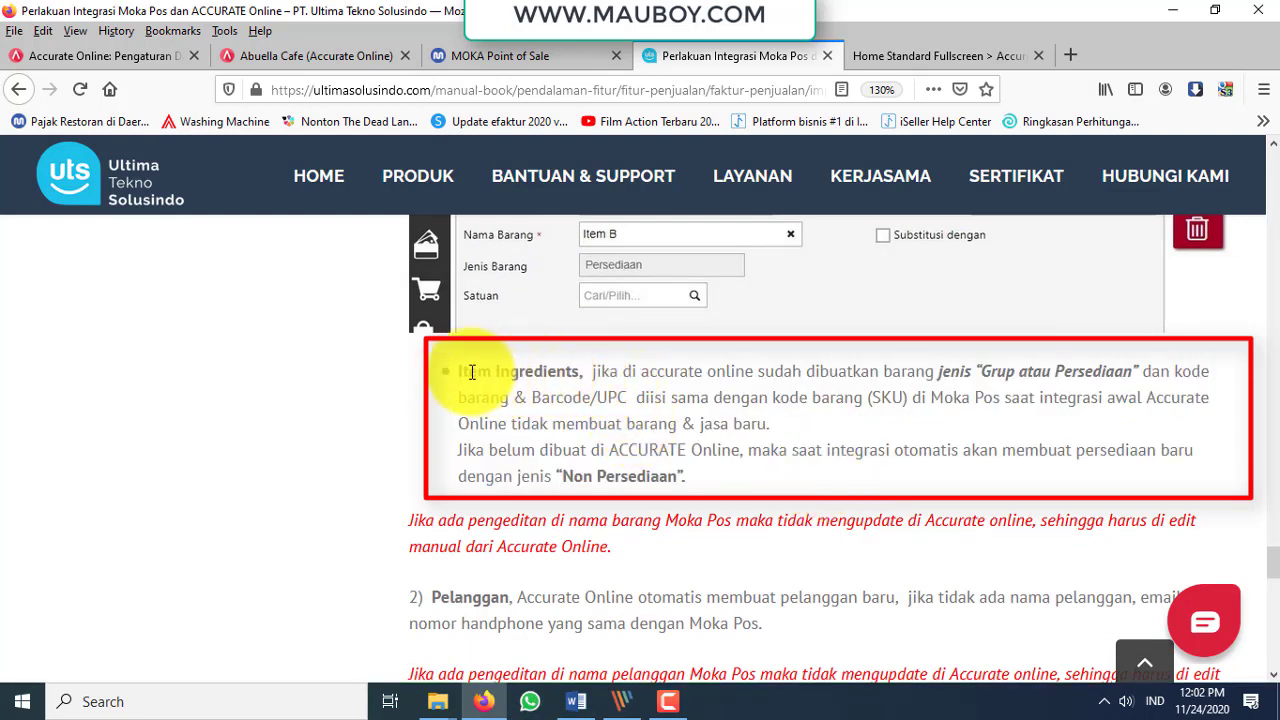
{"action": "left_click_drag", "start_coordinate": [472, 372], "coordinate": [1067, 388]}
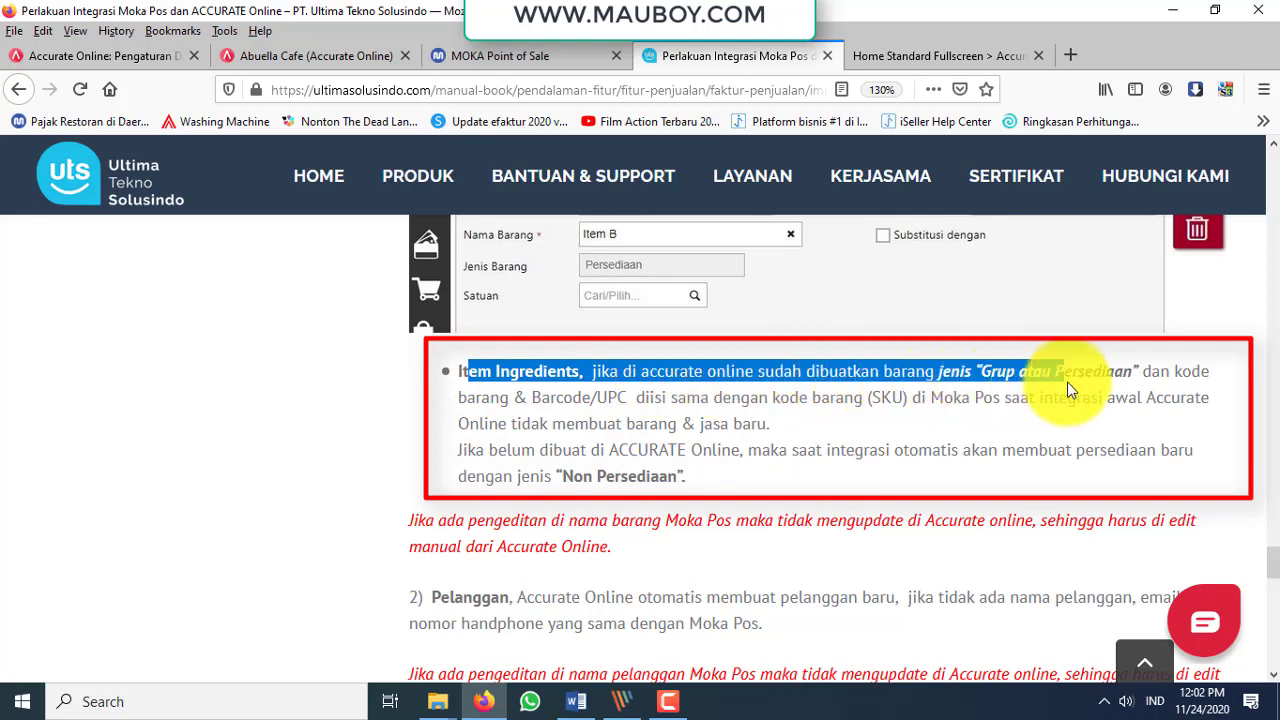
Highlight the manual's paragraphs on existing and not-yet-created Item Ingredients, then return to Moka's Ingredient Library.
{"action": "left_click_drag", "start_coordinate": [1178, 383], "coordinate": [1156, 425]}
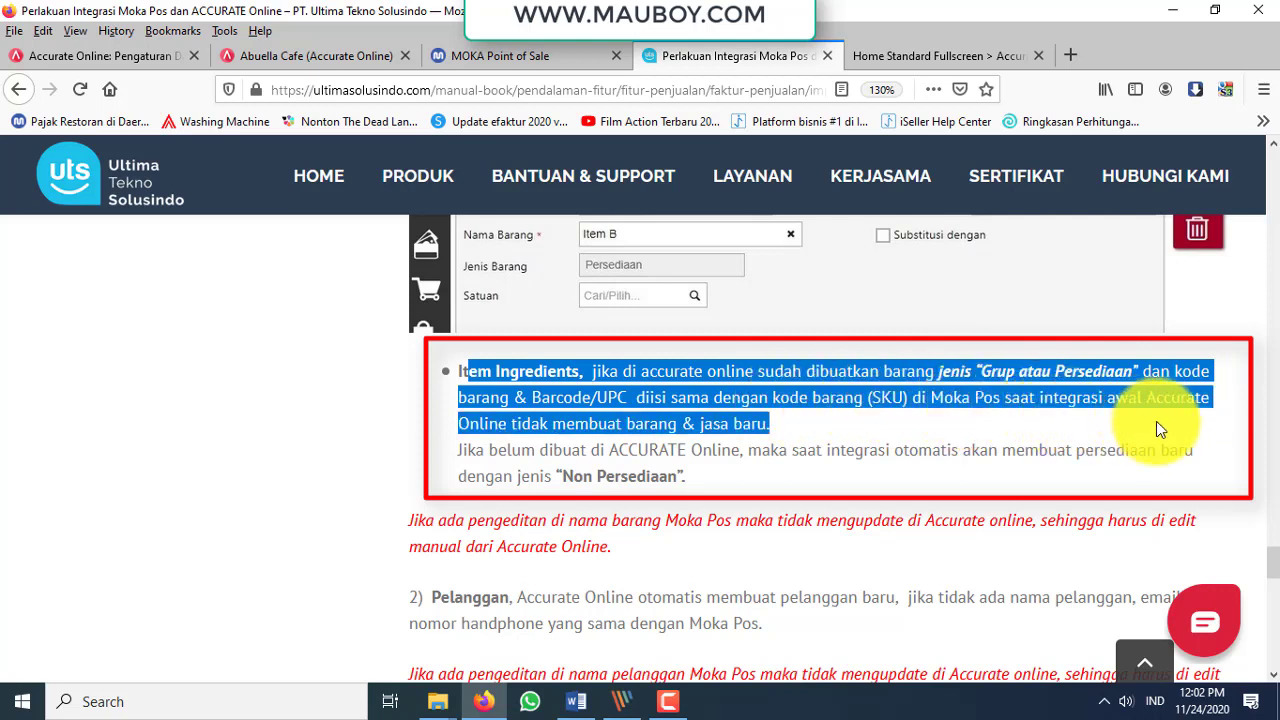
{"action": "left_click_drag", "start_coordinate": [784, 422], "coordinate": [437, 380]}
{"action": "left_click_drag", "start_coordinate": [458, 450], "coordinate": [957, 477]}
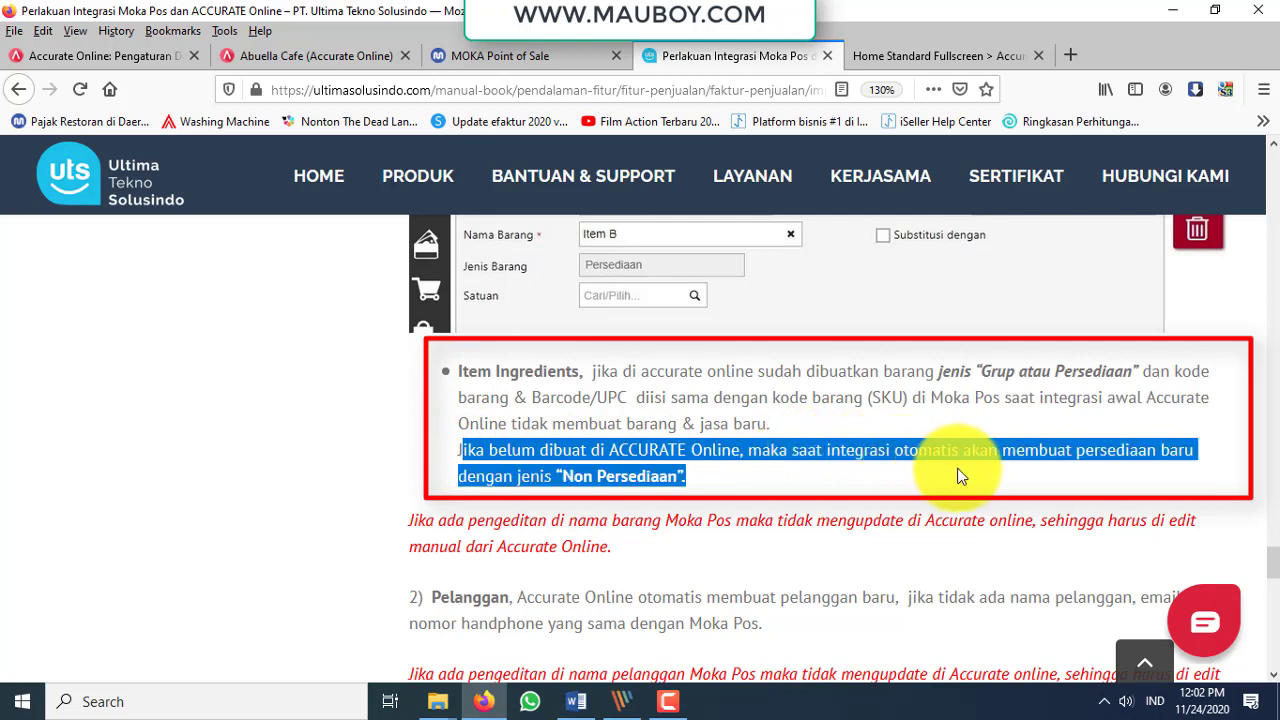
{"action": "left_click", "coordinate": [713, 400]}
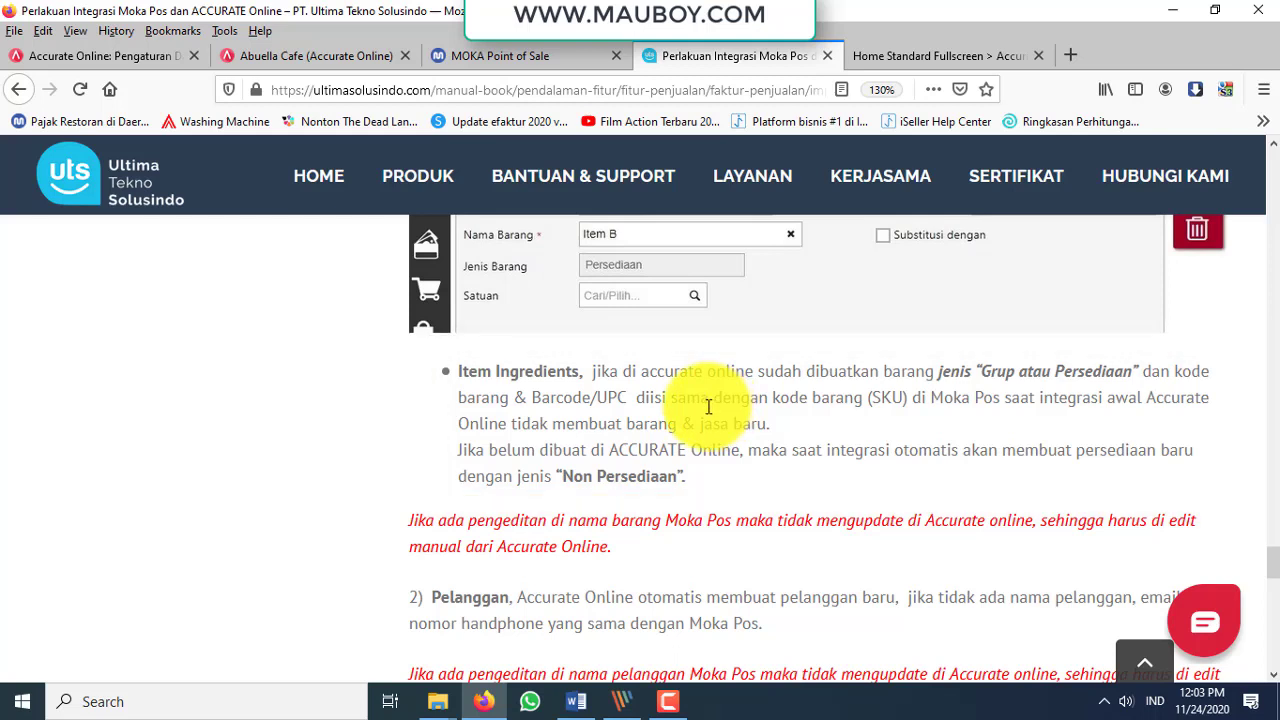
{"action": "left_click", "coordinate": [478, 55]}
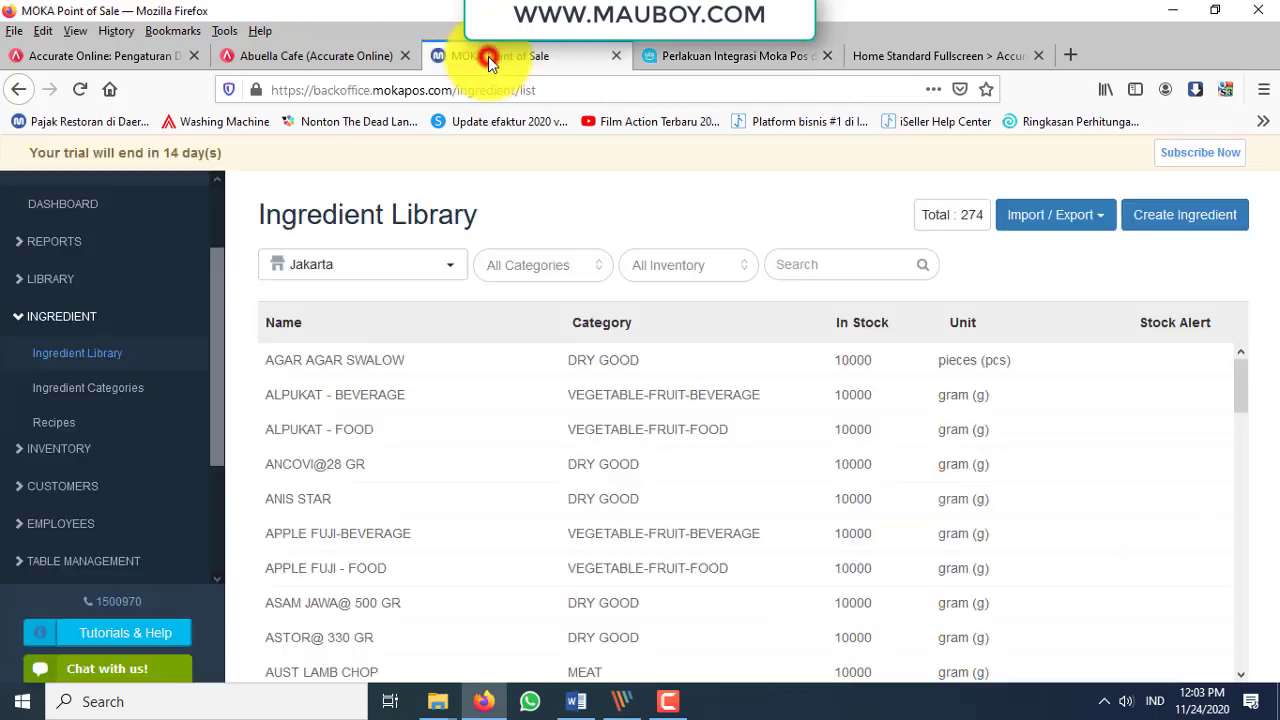
{"action": "left_click", "coordinate": [63, 355]}
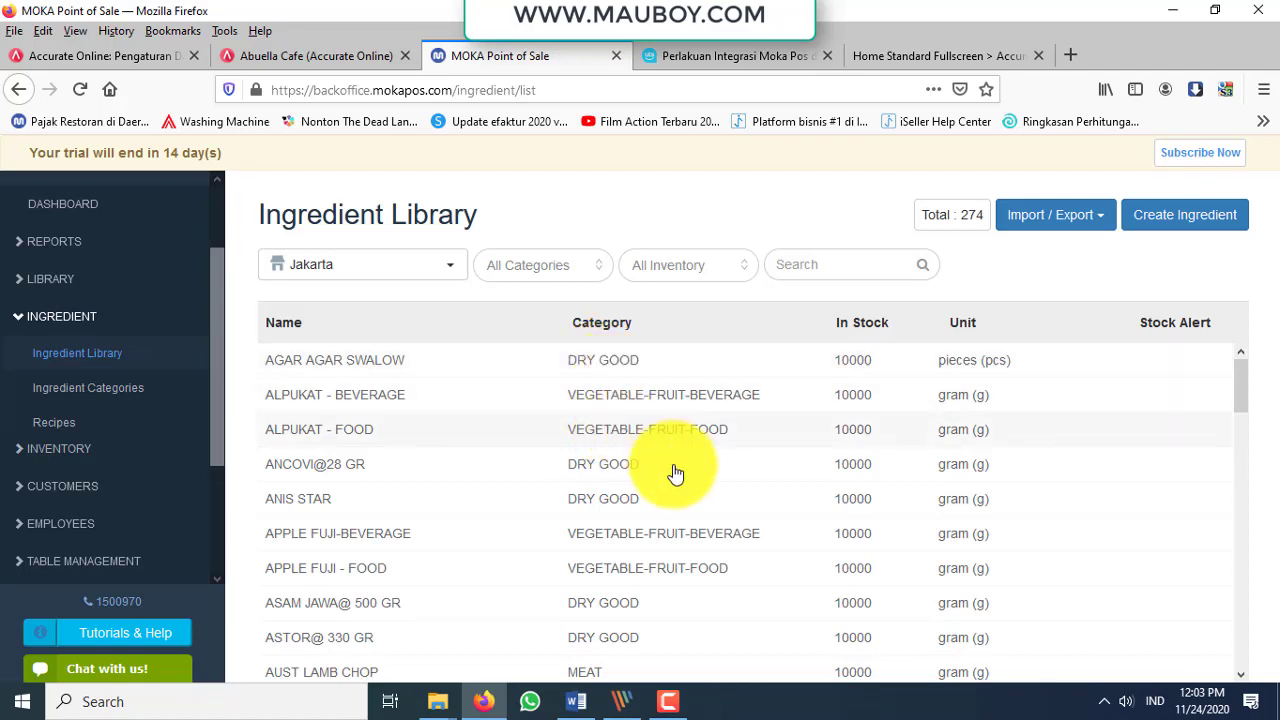
Switch to Accurate Online, replace the BISTIK category filter on Barang & Jasa with DRY GOOD, and look through the listed items.
{"action": "left_click", "coordinate": [289, 58]}
{"action": "left_click", "coordinate": [178, 278]}
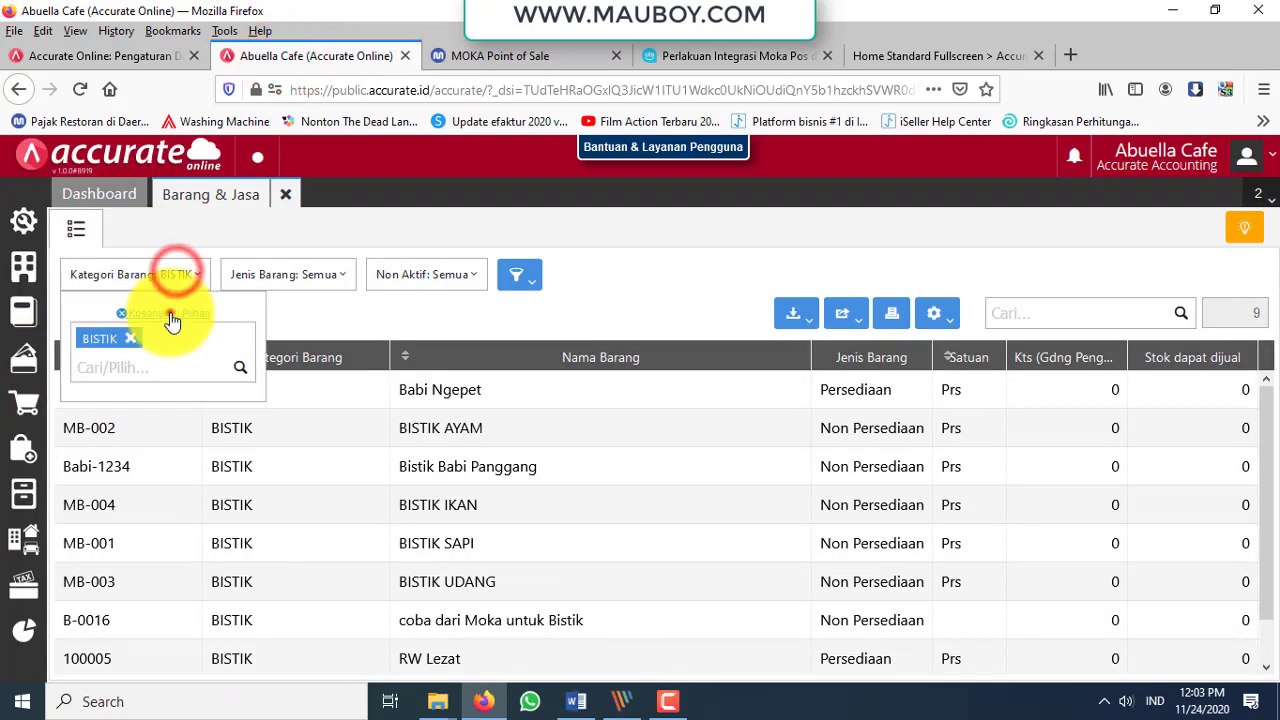
{"action": "left_click", "coordinate": [171, 312]}
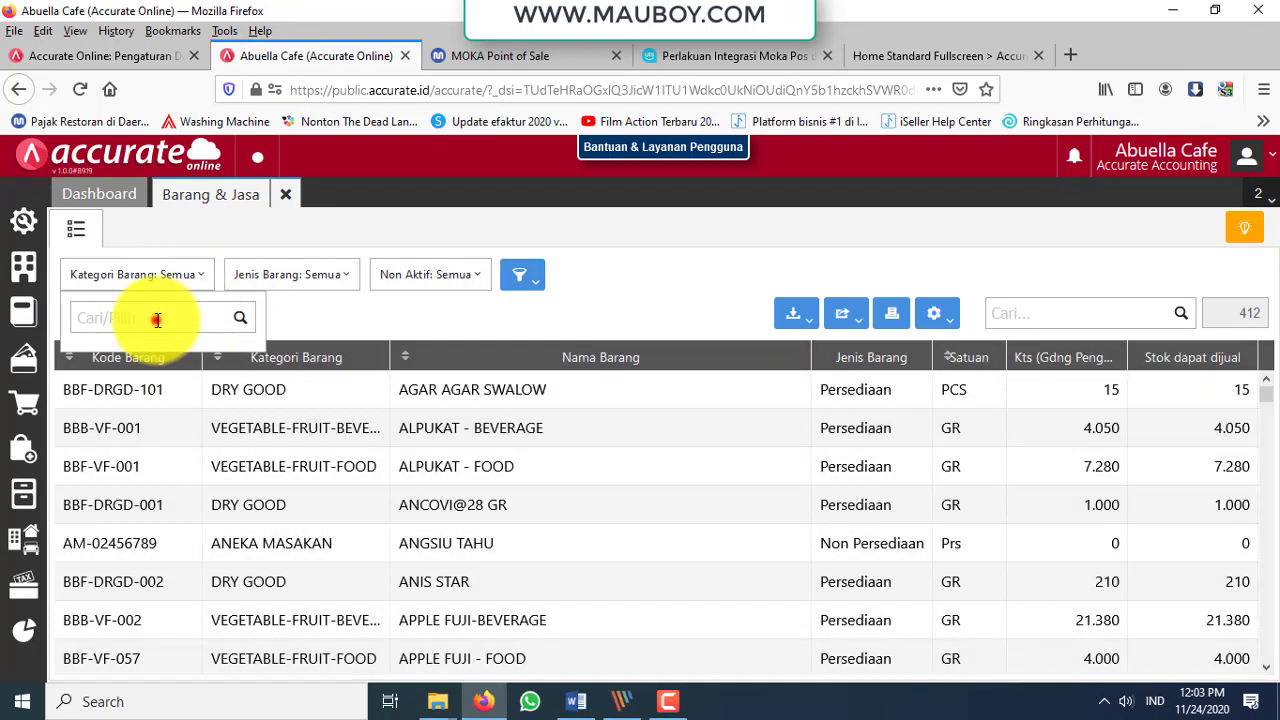
{"action": "left_click", "coordinate": [157, 319]}
{"action": "type", "text": "dr"}
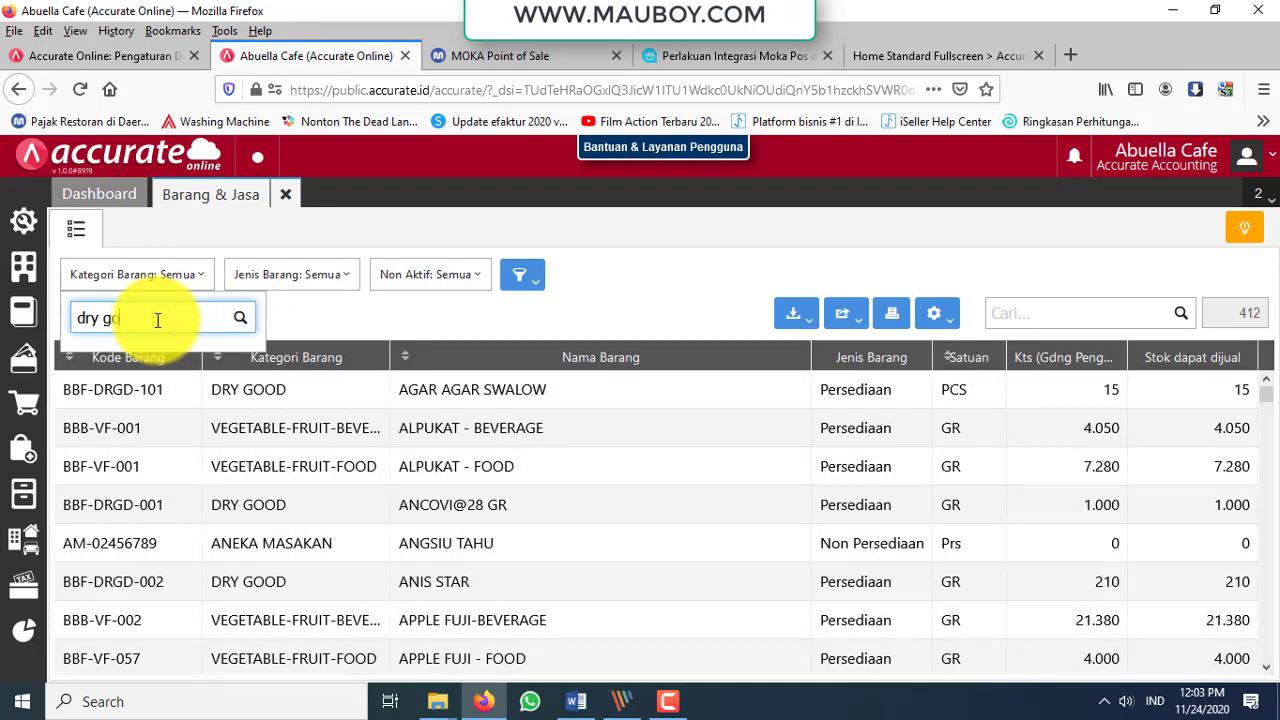
{"action": "type", "text": "y go"}
{"action": "left_click", "coordinate": [163, 354]}
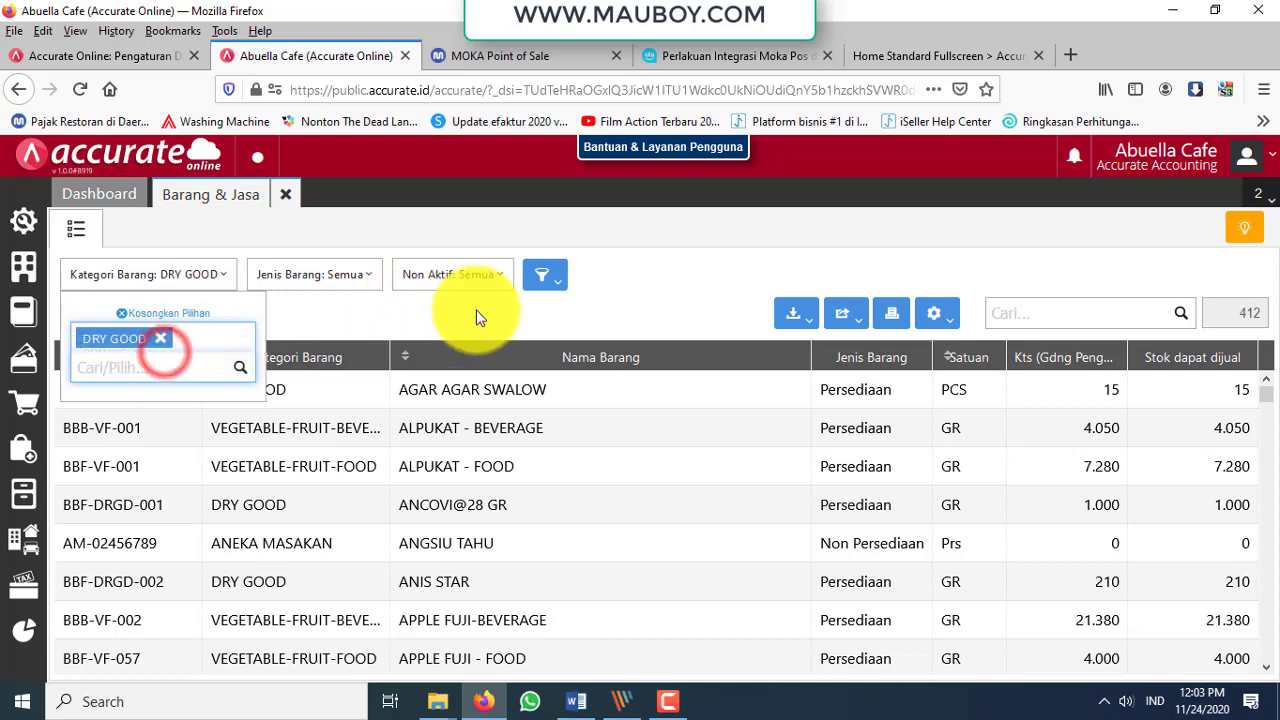
{"action": "left_click", "coordinate": [478, 316]}
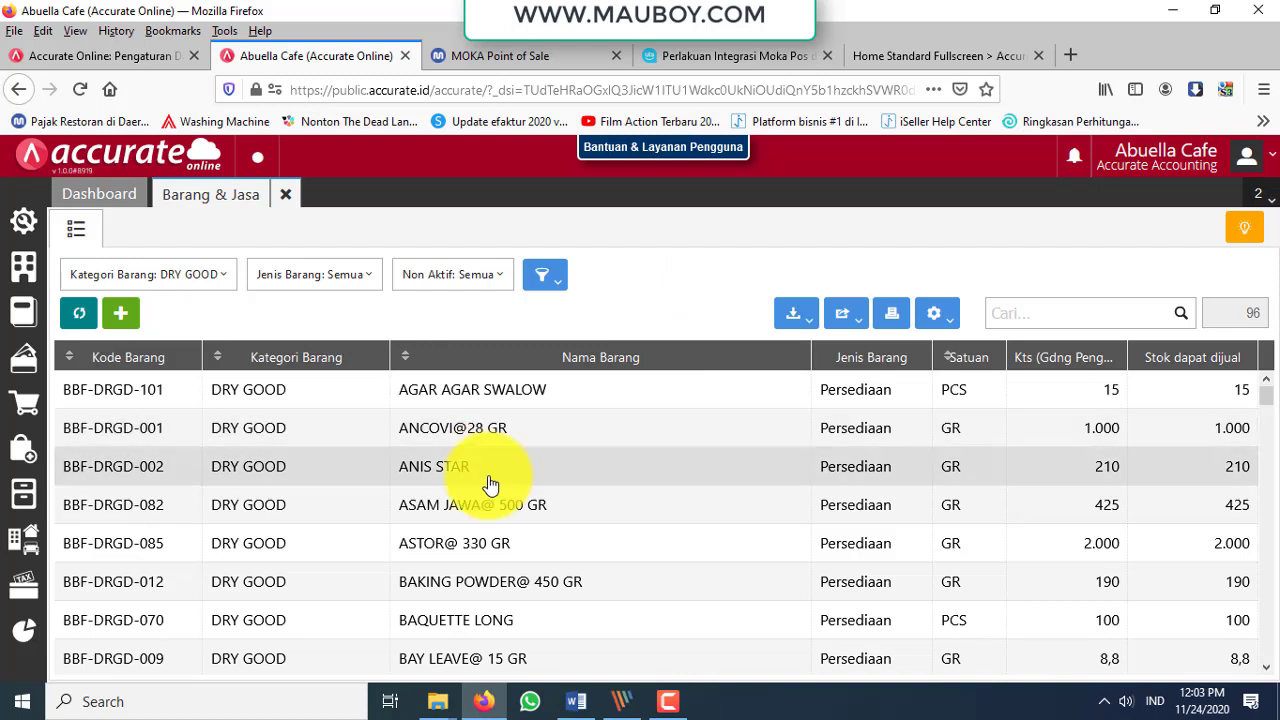
{"action": "scroll", "coordinate": [502, 517], "scroll_direction": "down", "scroll_amount": 1}
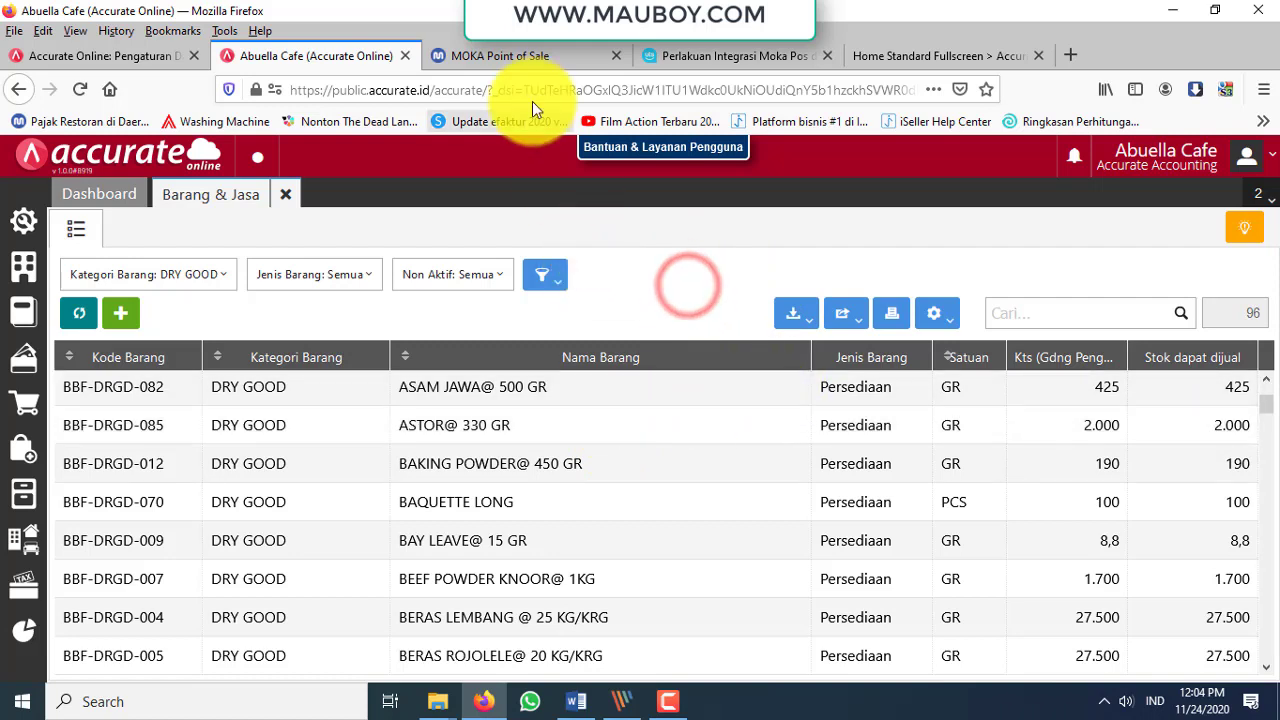
Switch to Moka and start a new ingredient named PETE-Jengkol in the DRY GOOD category.
{"action": "left_click", "coordinate": [510, 58]}
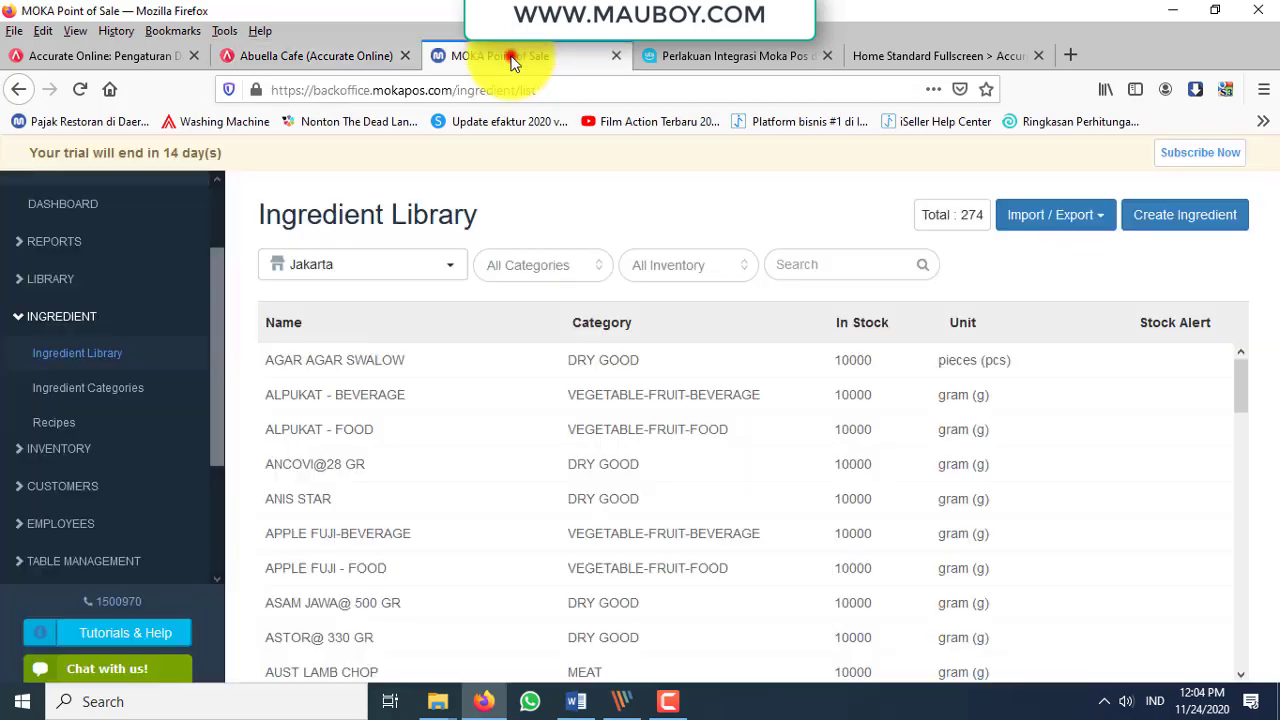
{"action": "left_click", "coordinate": [84, 358]}
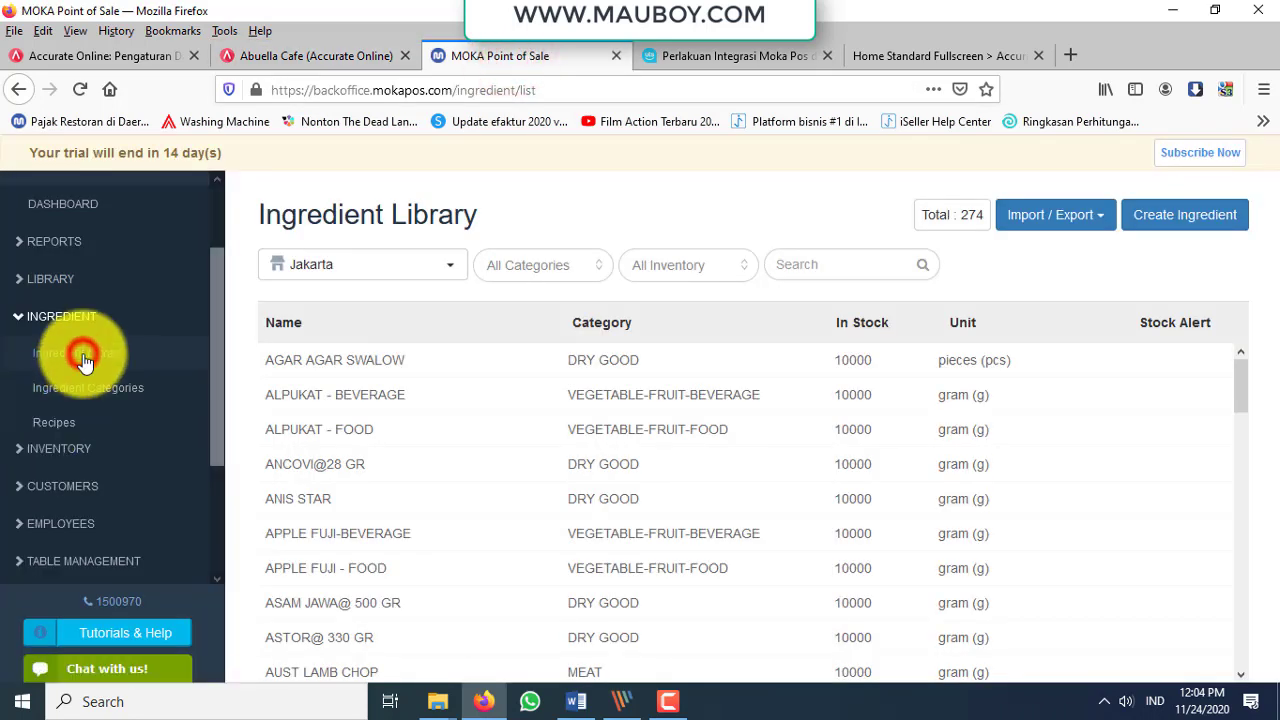
{"action": "left_click", "coordinate": [1156, 220]}
{"action": "left_click", "coordinate": [965, 332]}
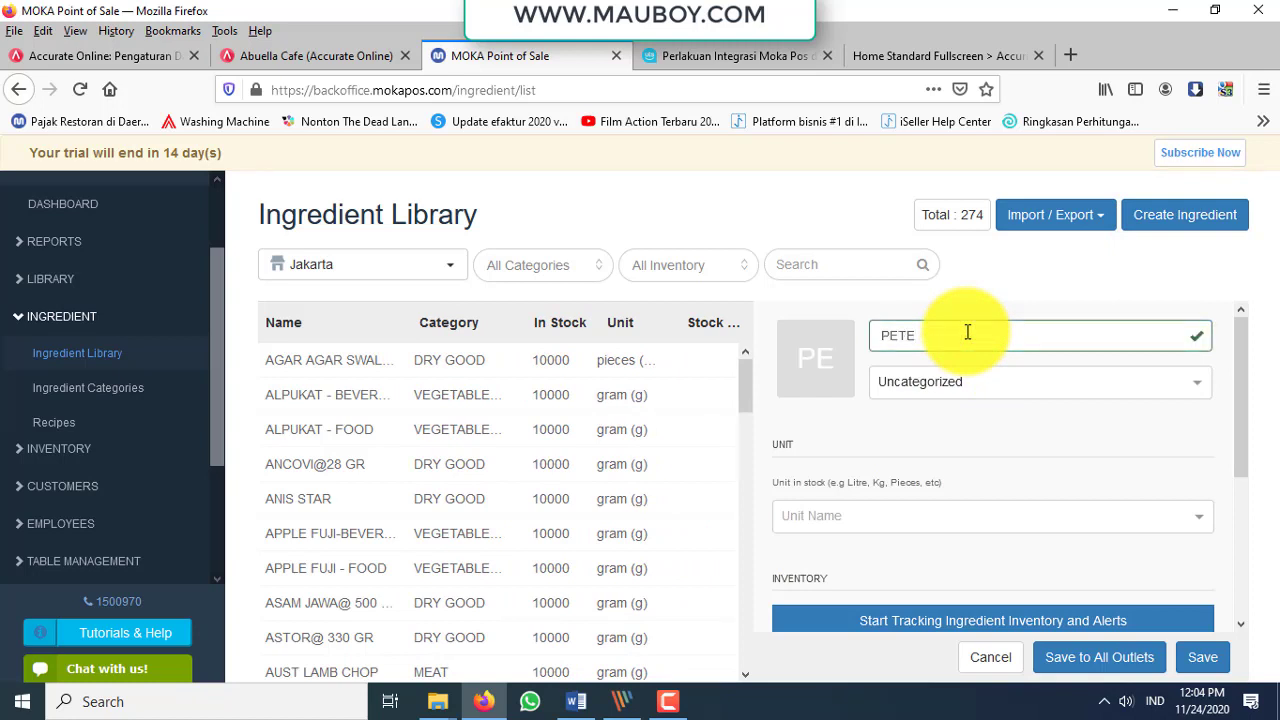
{"action": "left_click", "coordinate": [976, 382]}
{"action": "scroll", "coordinate": [978, 484], "scroll_direction": "up", "scroll_amount": 3}
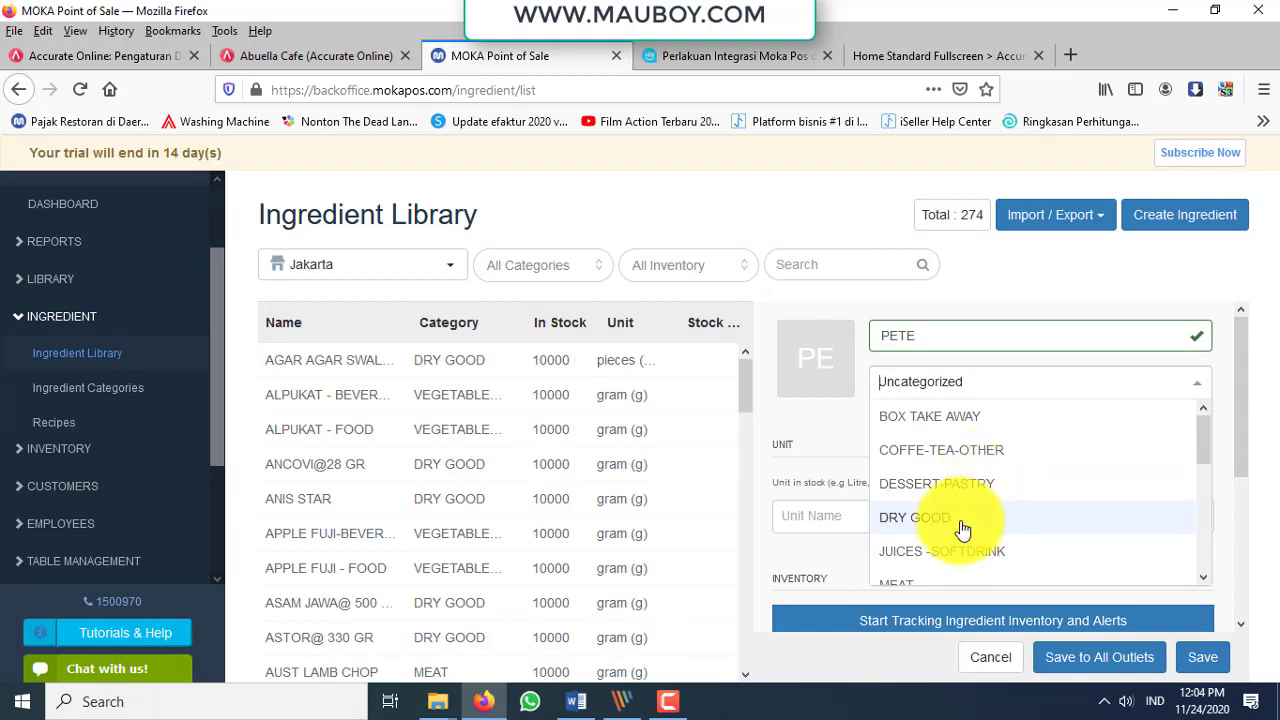
{"action": "left_click", "coordinate": [941, 527]}
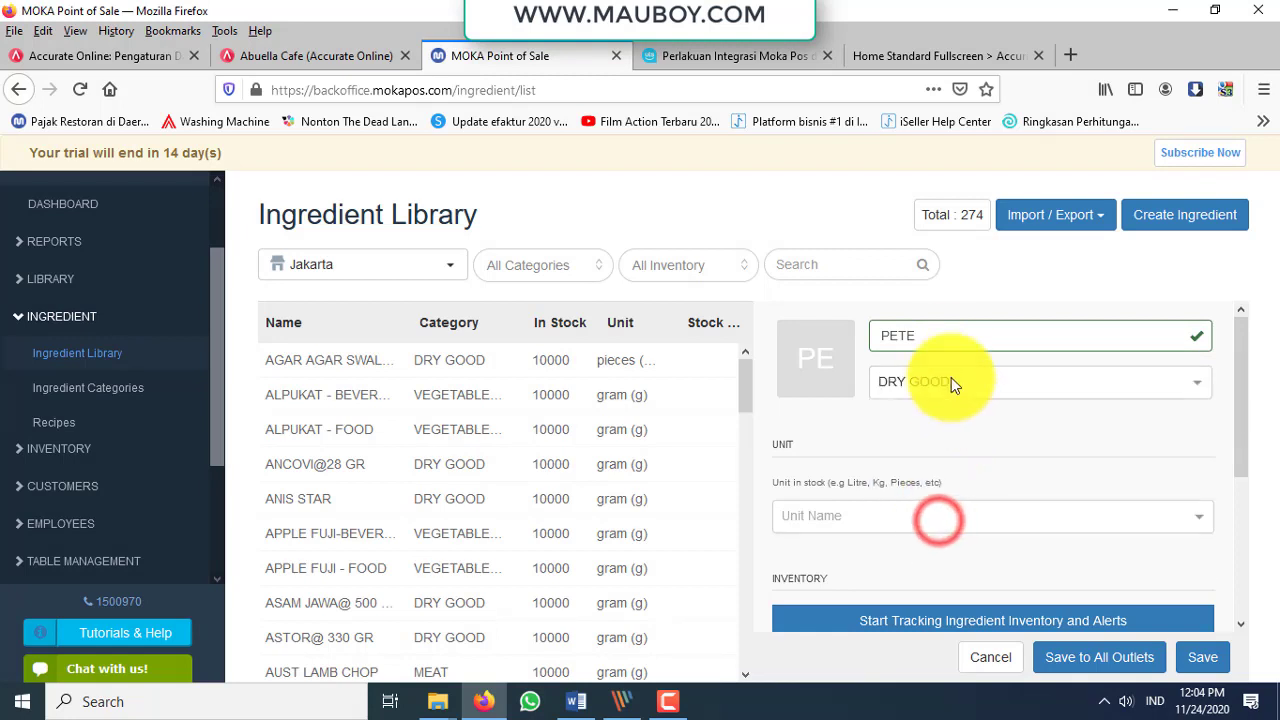
{"action": "left_click", "coordinate": [950, 334]}
{"action": "type", "text": "-Jengkol"}
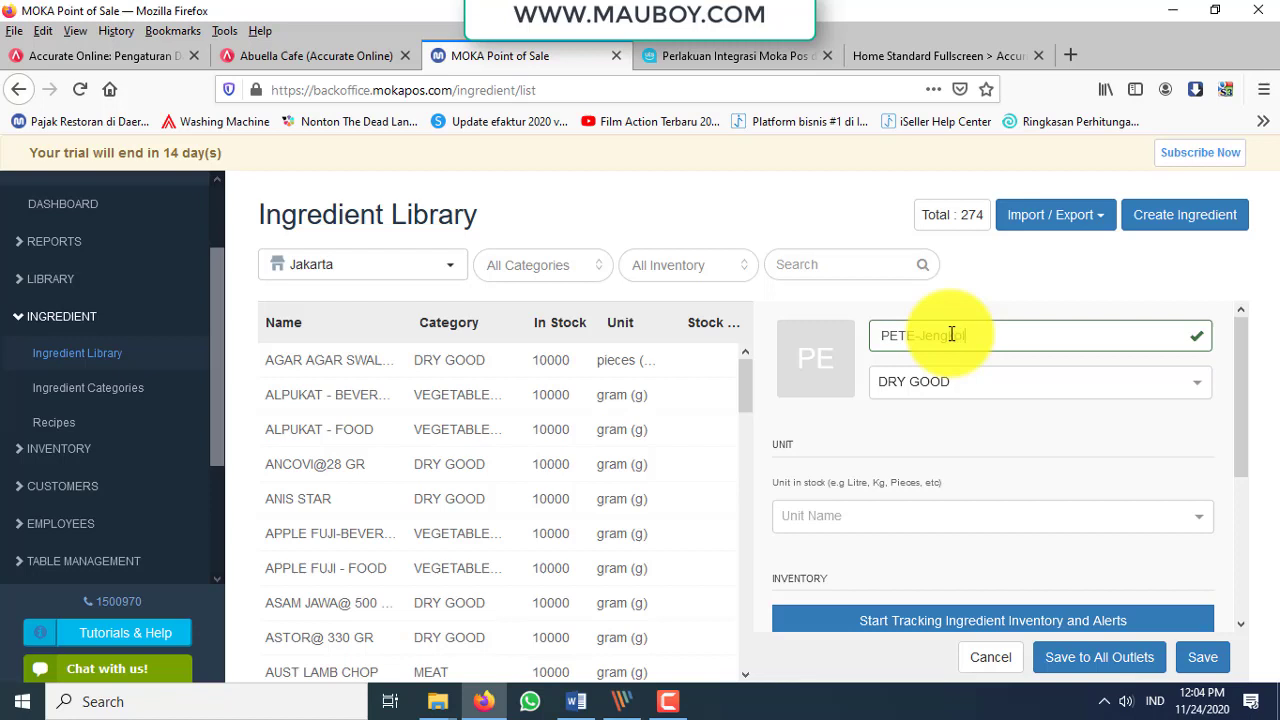
Set the new ingredient's stock unit to gram (g).
{"action": "left_click", "coordinate": [992, 521]}
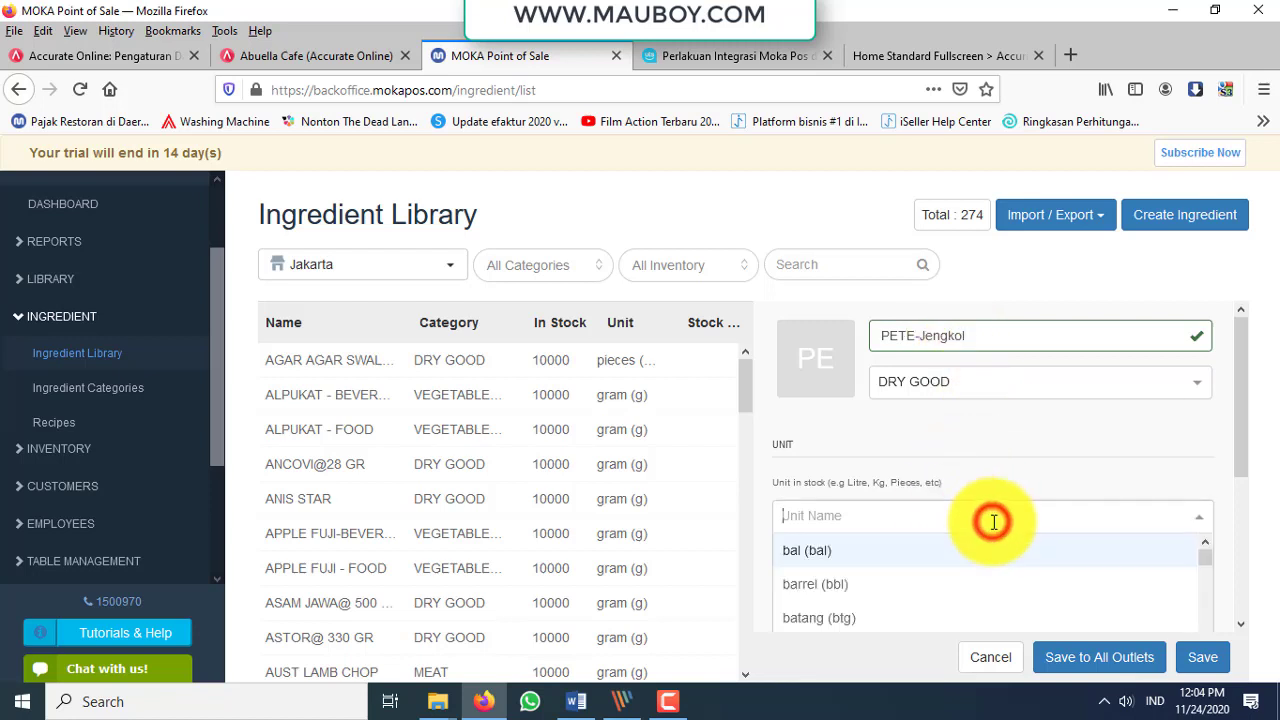
{"action": "type", "text": "gra"}
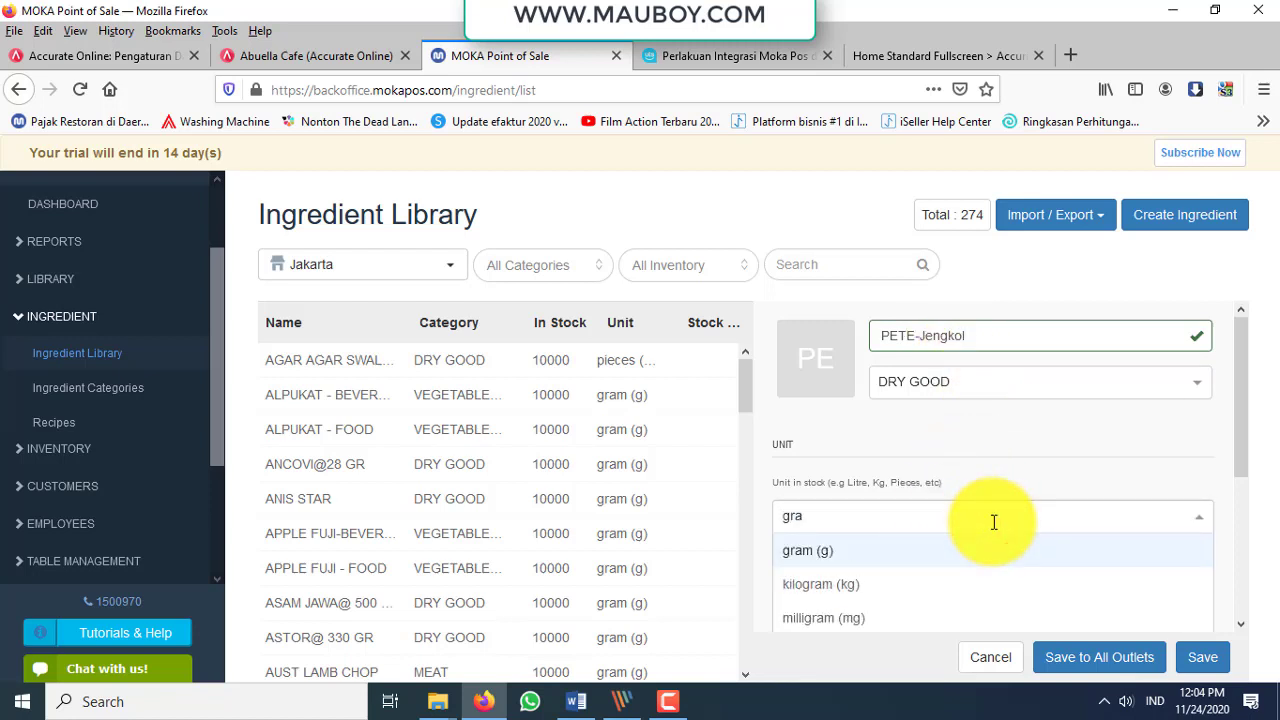
{"action": "left_click", "coordinate": [820, 552]}
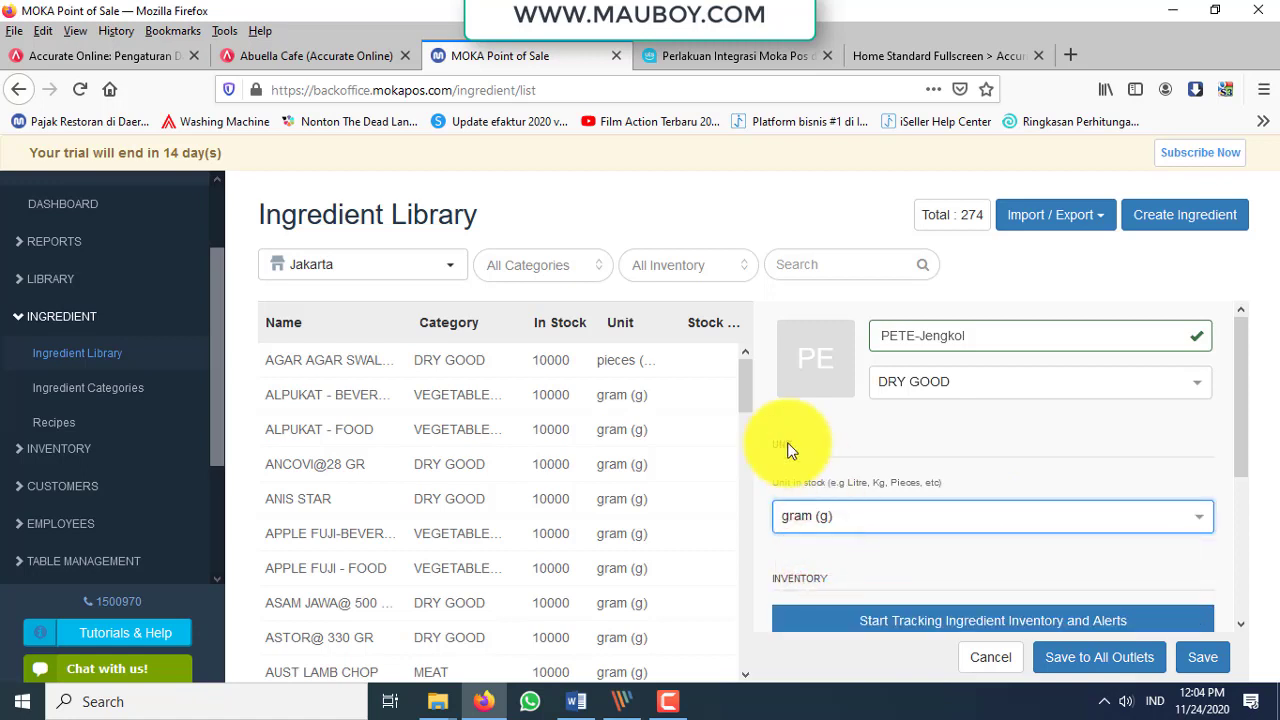
Switch to Accurate Online and examine the unit conversions of the ASTOR@ 330 GR and BIJI PALA items.
{"action": "left_click", "coordinate": [268, 55]}
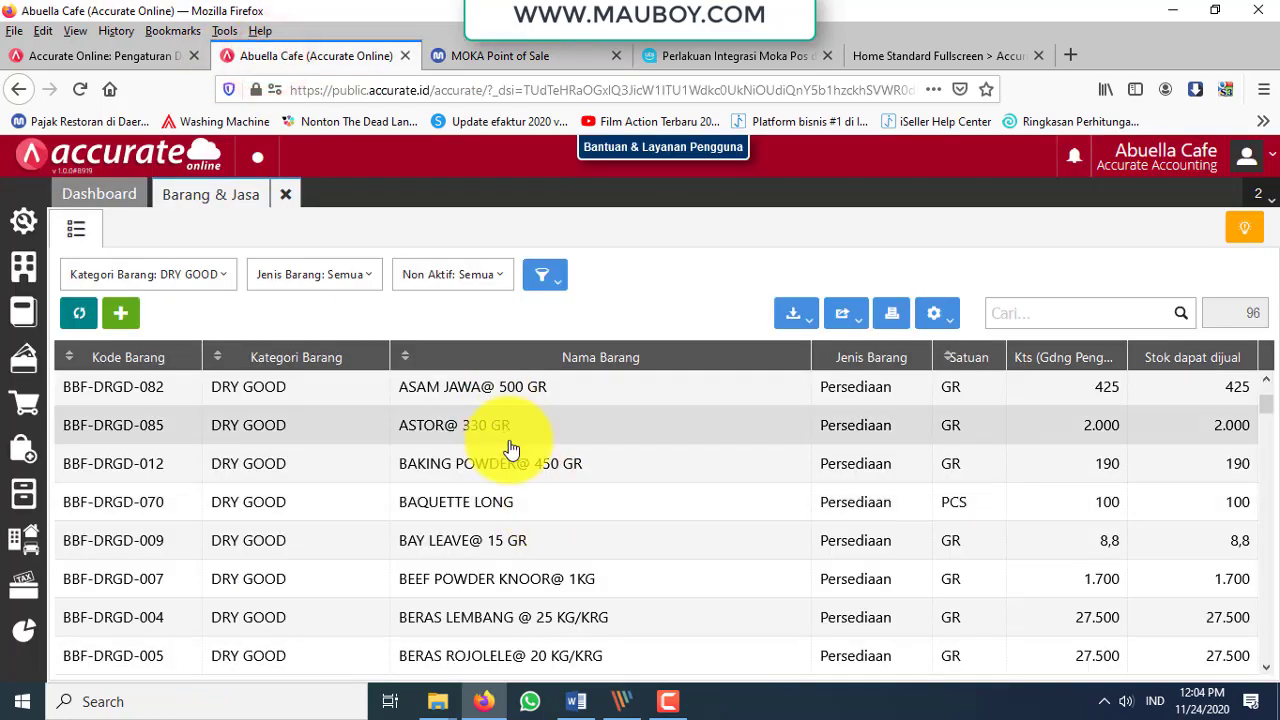
{"action": "left_click", "coordinate": [518, 443]}
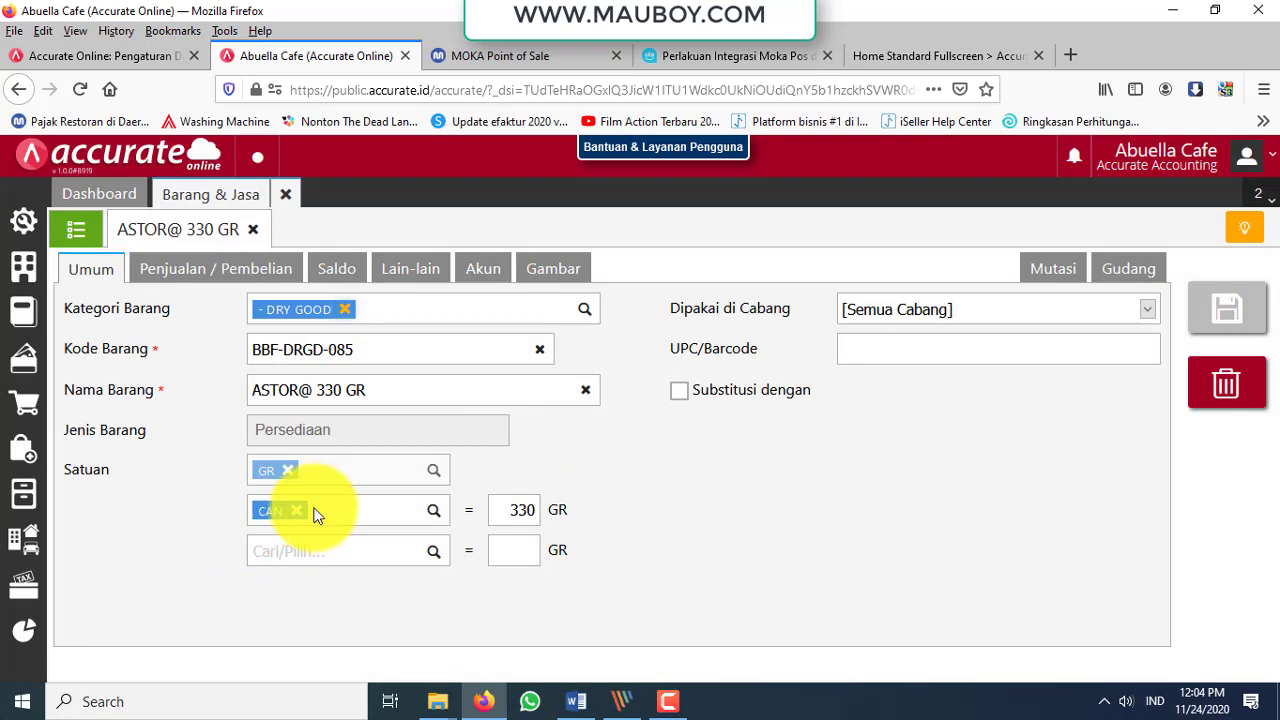
{"action": "left_click_drag", "start_coordinate": [366, 392], "coordinate": [211, 391]}
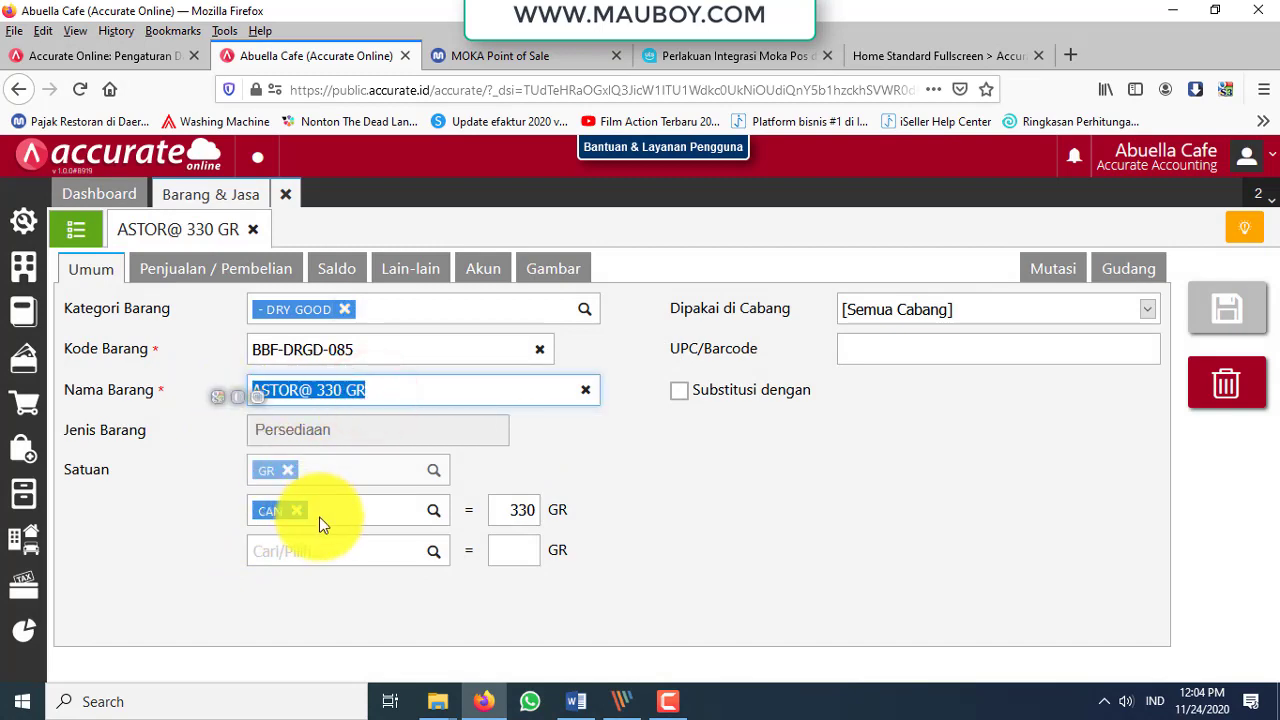
{"action": "left_click", "coordinate": [252, 230]}
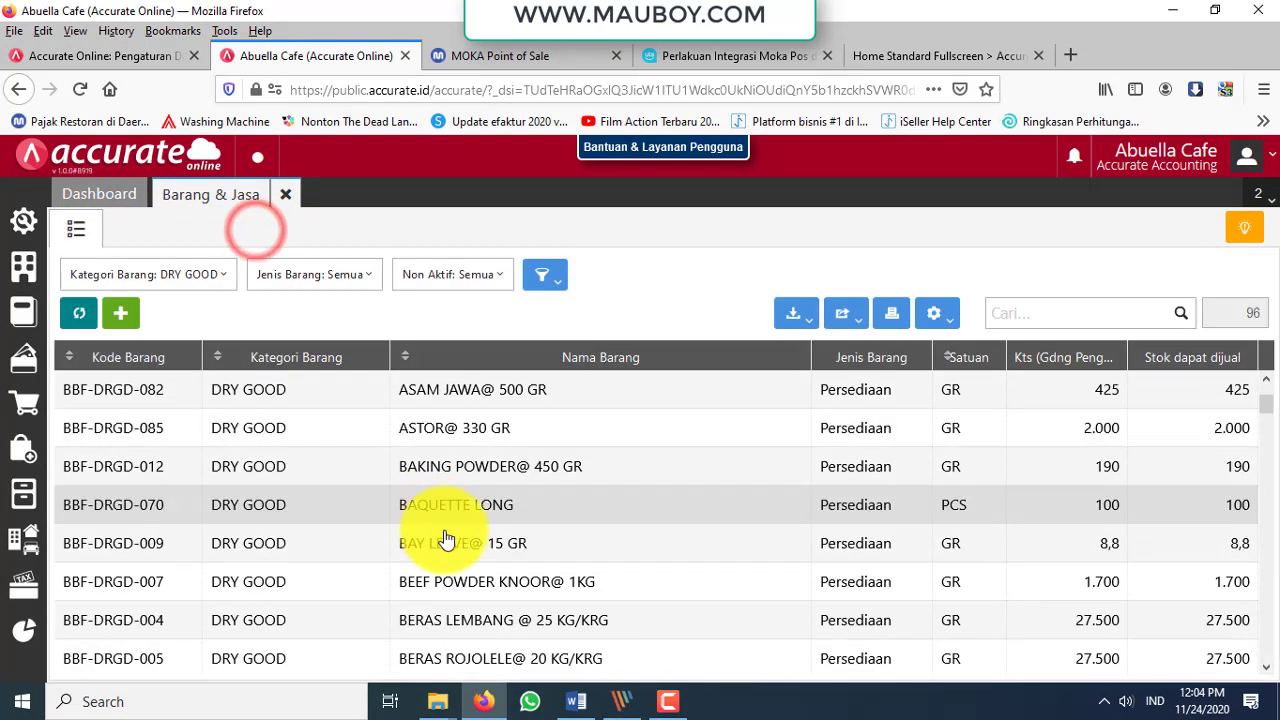
{"action": "scroll", "coordinate": [700, 580], "scroll_direction": "down", "scroll_amount": 2}
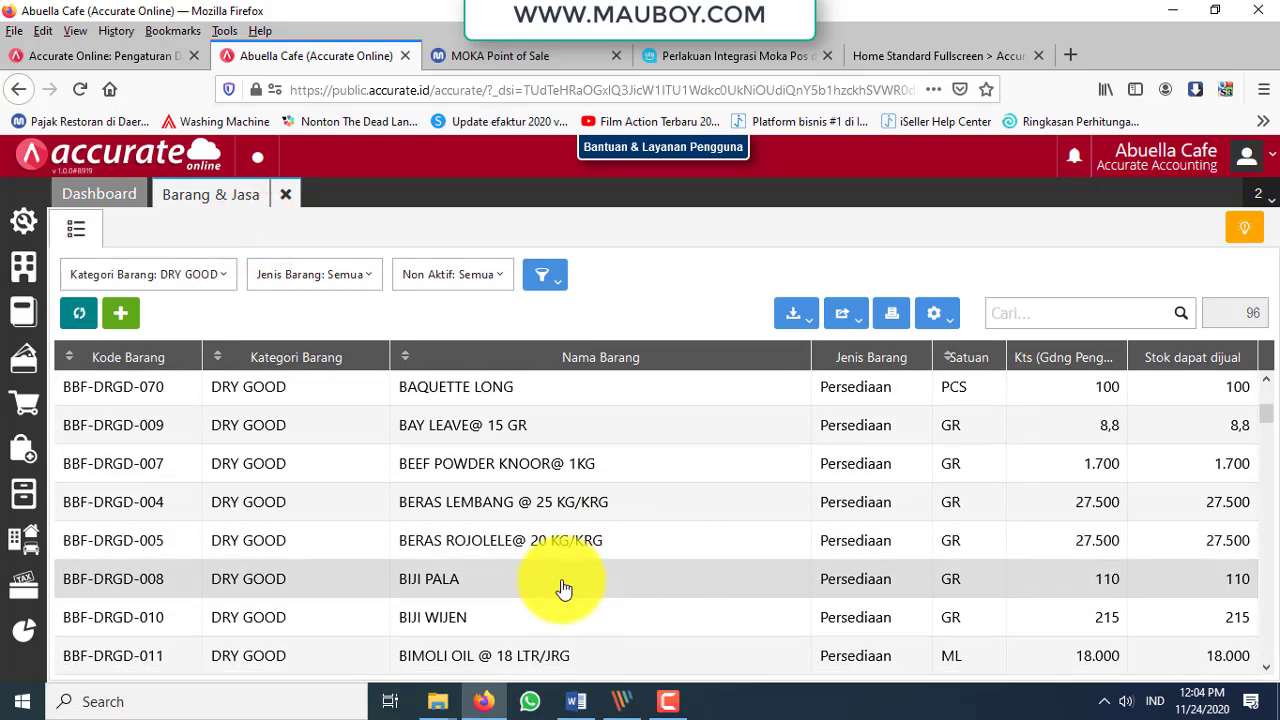
{"action": "left_click", "coordinate": [563, 588]}
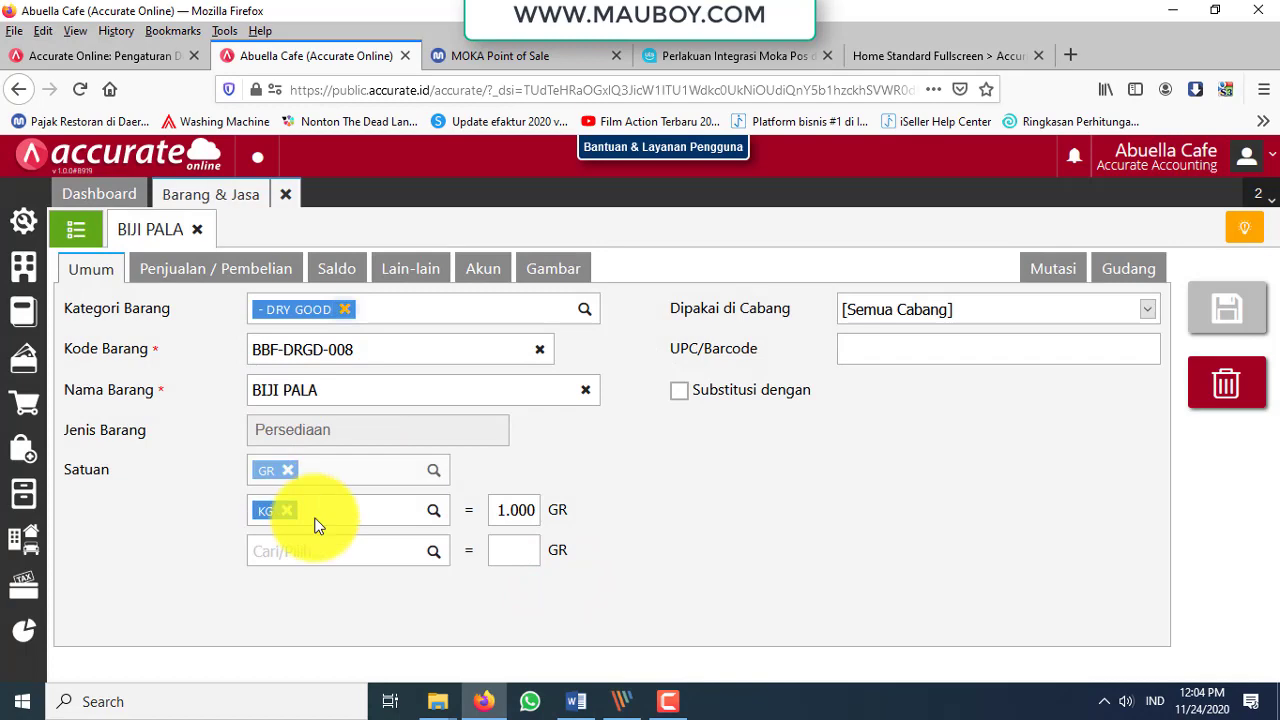
Return to Moka and review the name and unit fields of the unsaved PETE-Jengkol ingredient.
{"action": "left_click", "coordinate": [510, 58]}
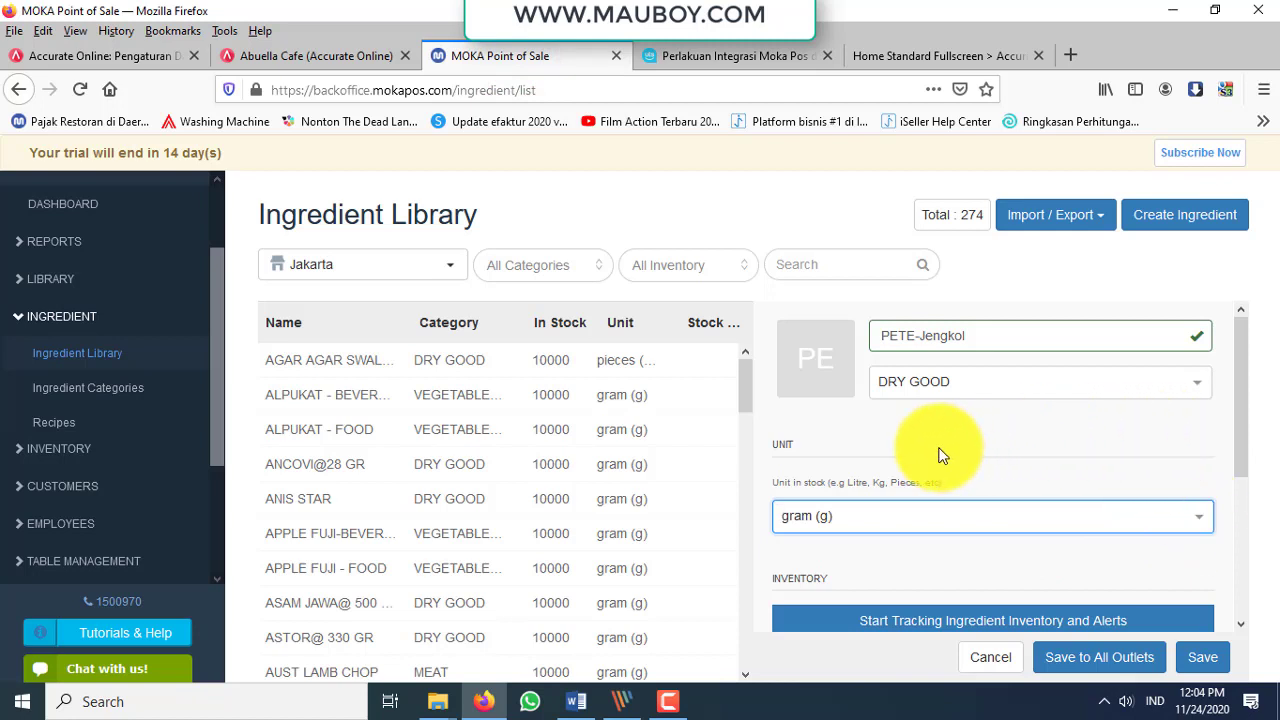
{"action": "scroll", "coordinate": [997, 505], "scroll_direction": "down", "scroll_amount": 1}
{"action": "scroll", "coordinate": [991, 486], "scroll_direction": "up", "scroll_amount": 1}
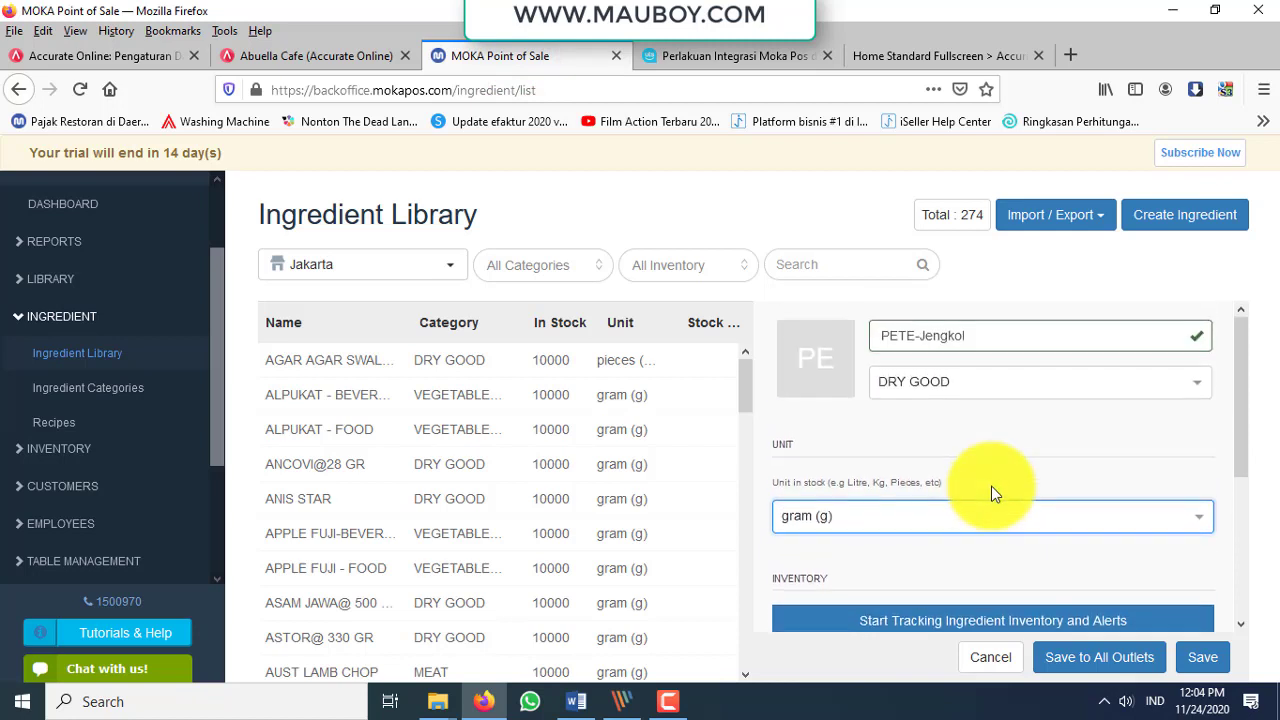
{"action": "left_click", "coordinate": [978, 338]}
Close the BIJI PALA item in Accurate Online and search Barang & Jasa for "pete" across all categories.
{"action": "left_click", "coordinate": [331, 57]}
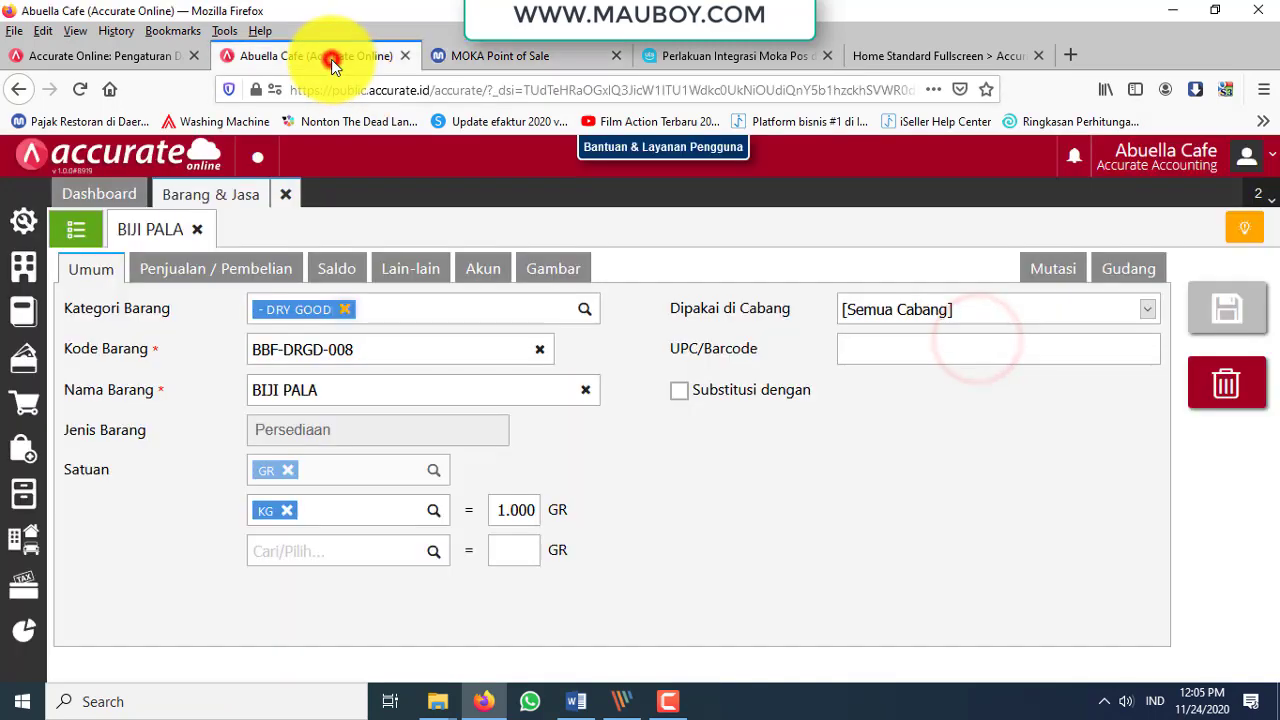
{"action": "left_click", "coordinate": [197, 229]}
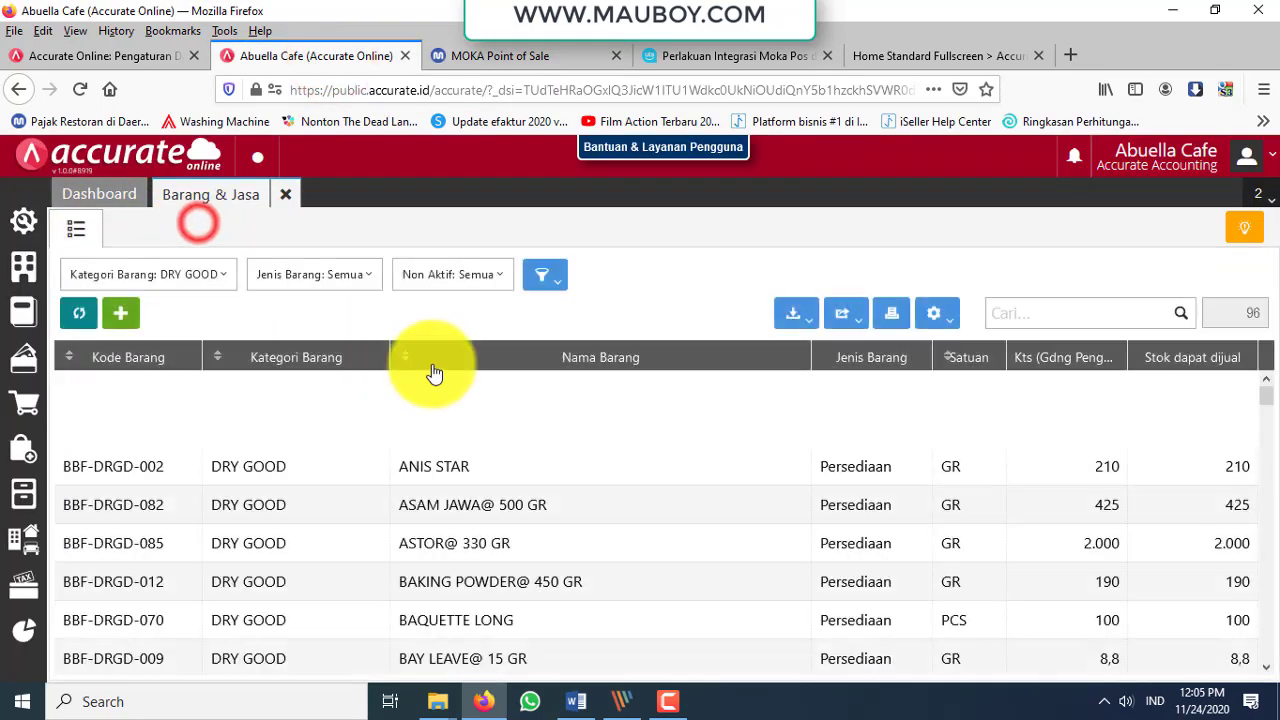
{"action": "left_click", "coordinate": [1118, 311]}
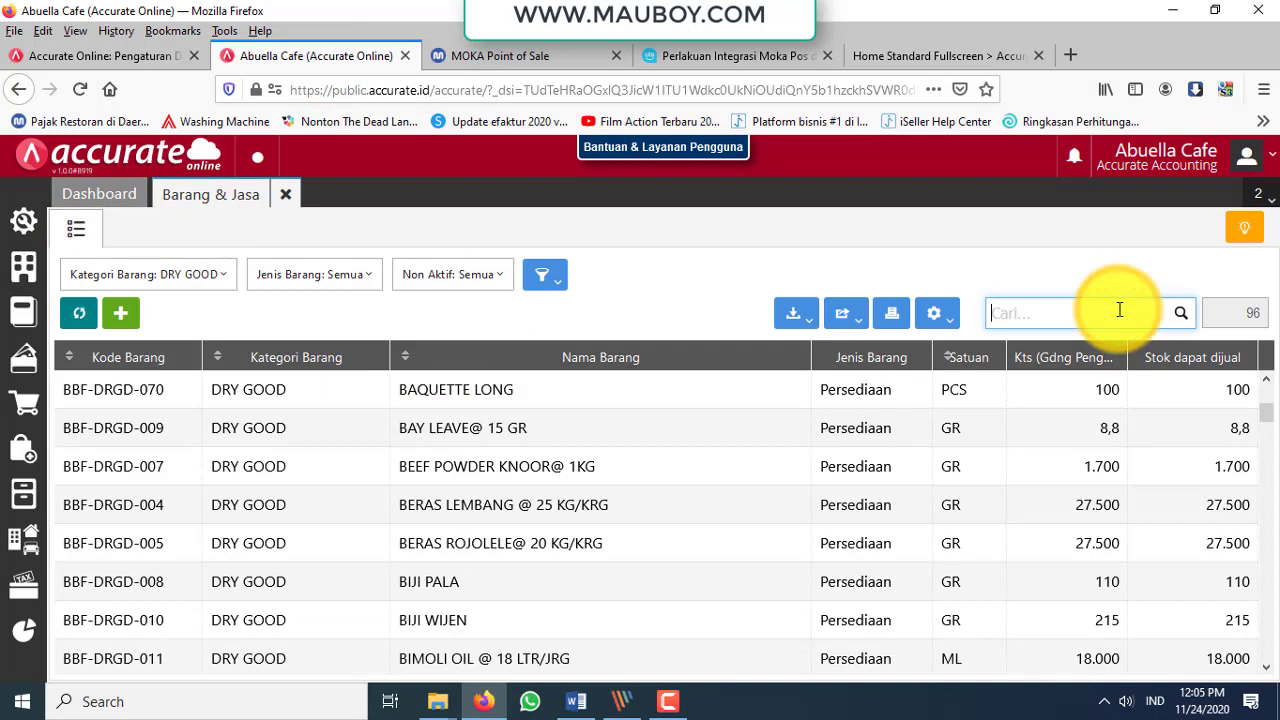
{"action": "key", "text": "Return"}
{"action": "left_click", "coordinate": [220, 276]}
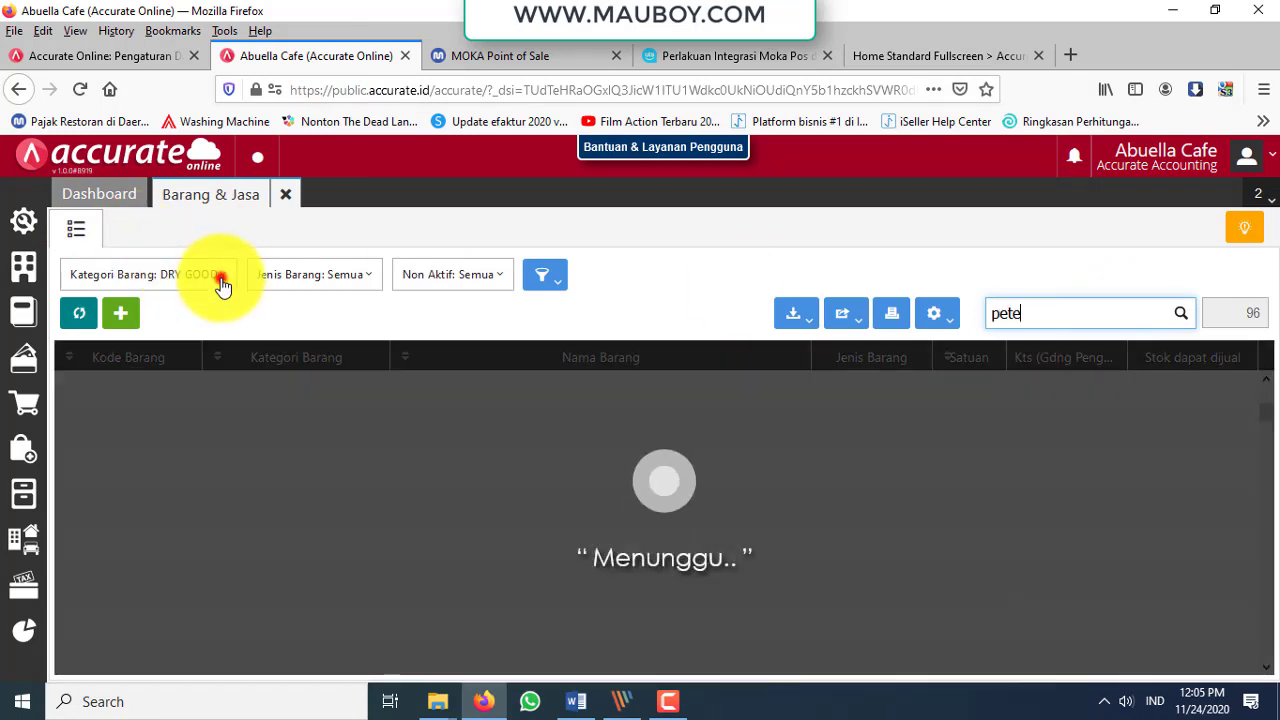
{"action": "left_click", "coordinate": [198, 316]}
{"action": "left_click", "coordinate": [766, 279]}
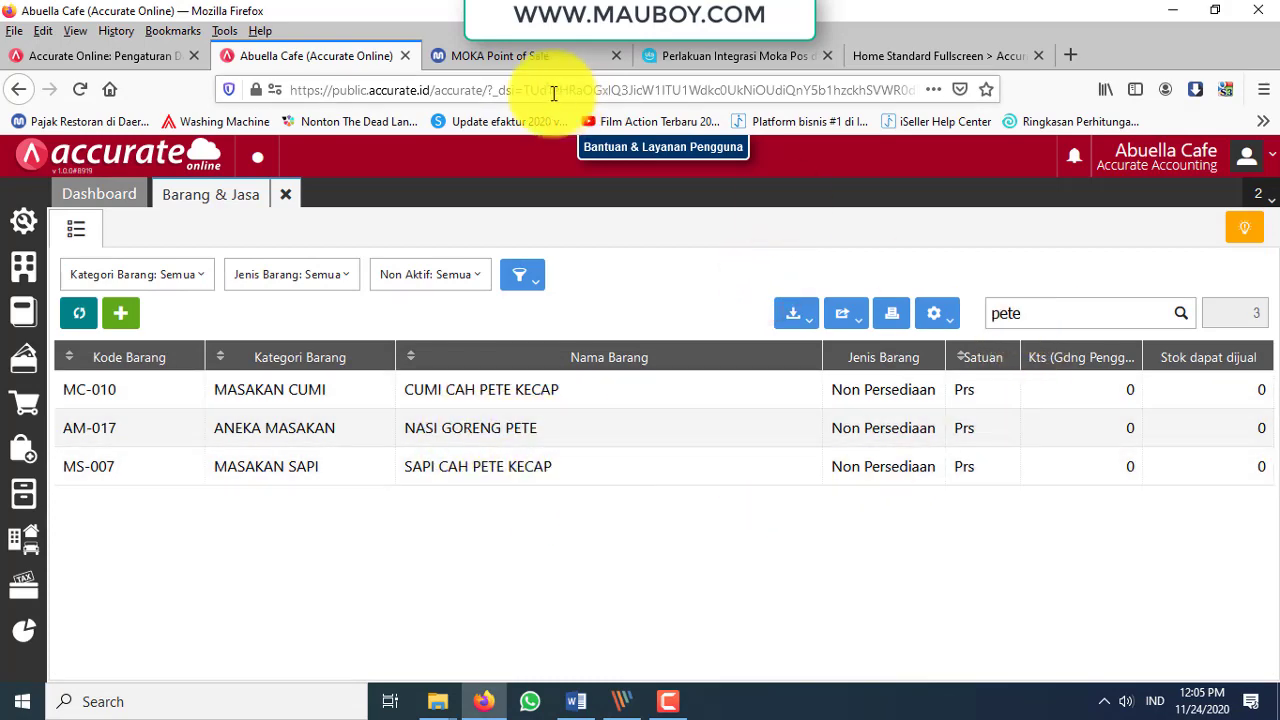
Return to Moka, shorten the unsaved ingredient's name to PETE, and save it to all outlets.
{"action": "left_click", "coordinate": [525, 60]}
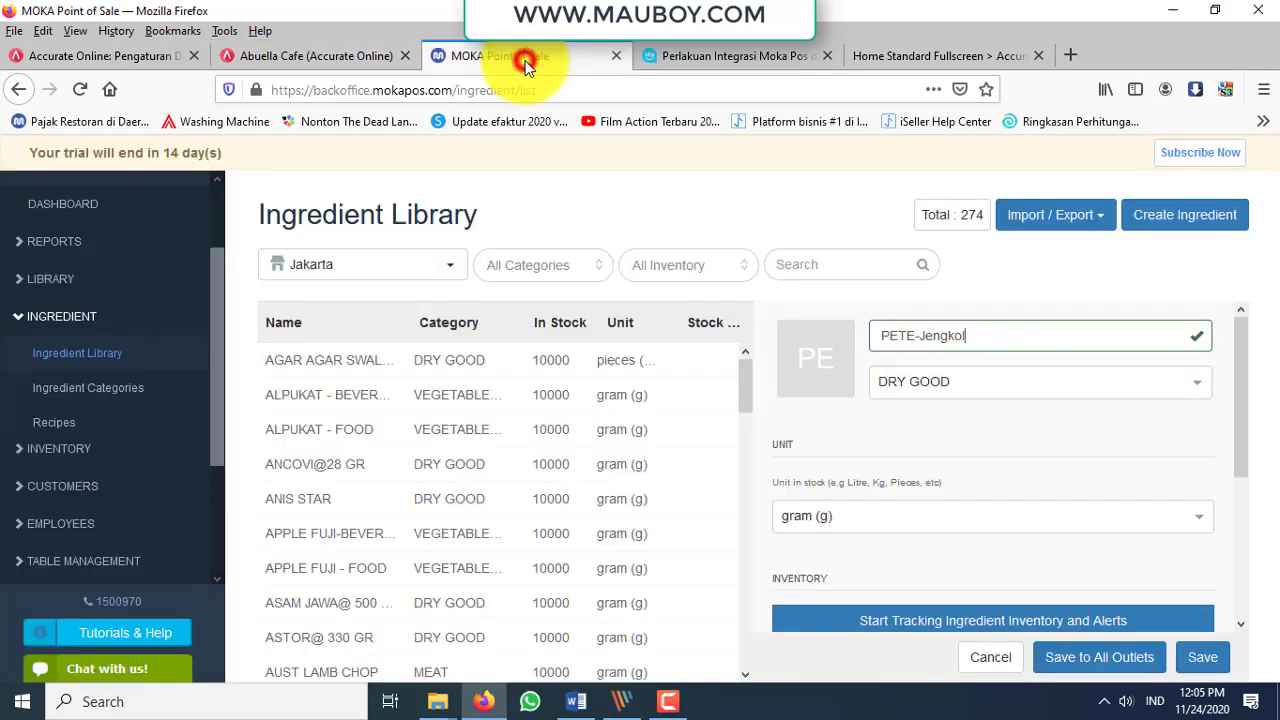
{"action": "left_click_drag", "start_coordinate": [966, 334], "coordinate": [918, 335]}
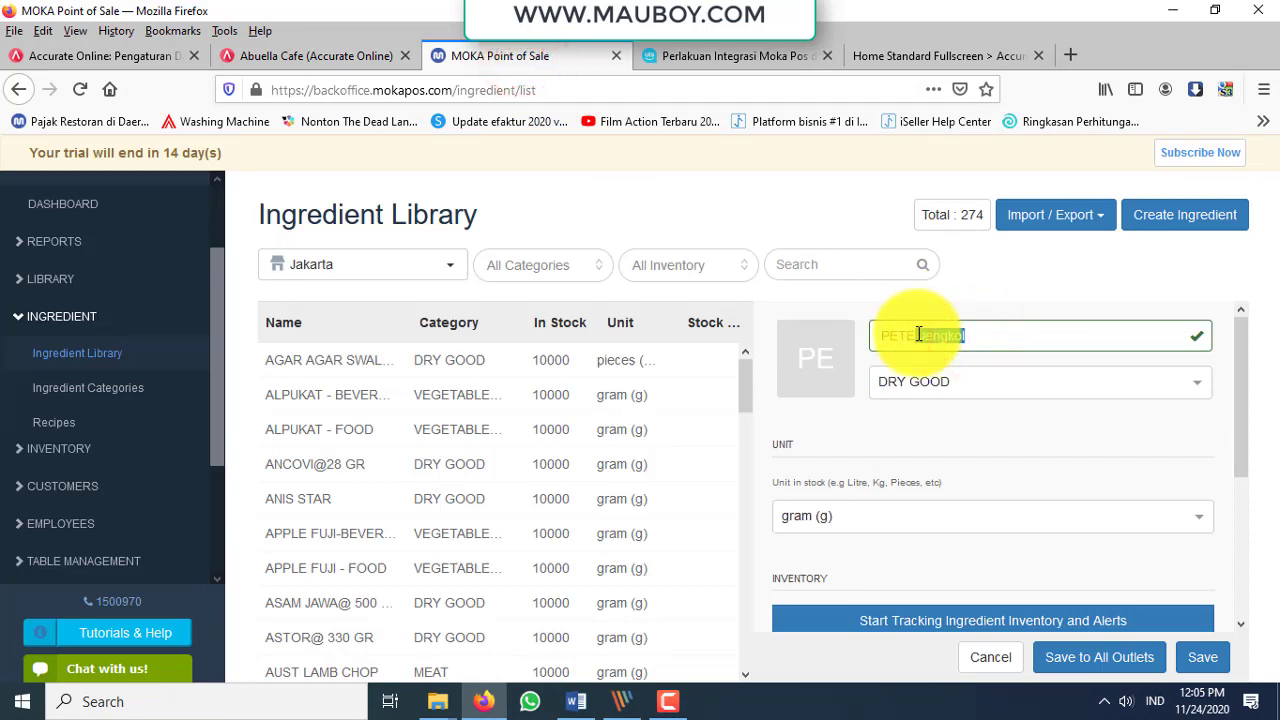
{"action": "left_click", "coordinate": [1040, 415]}
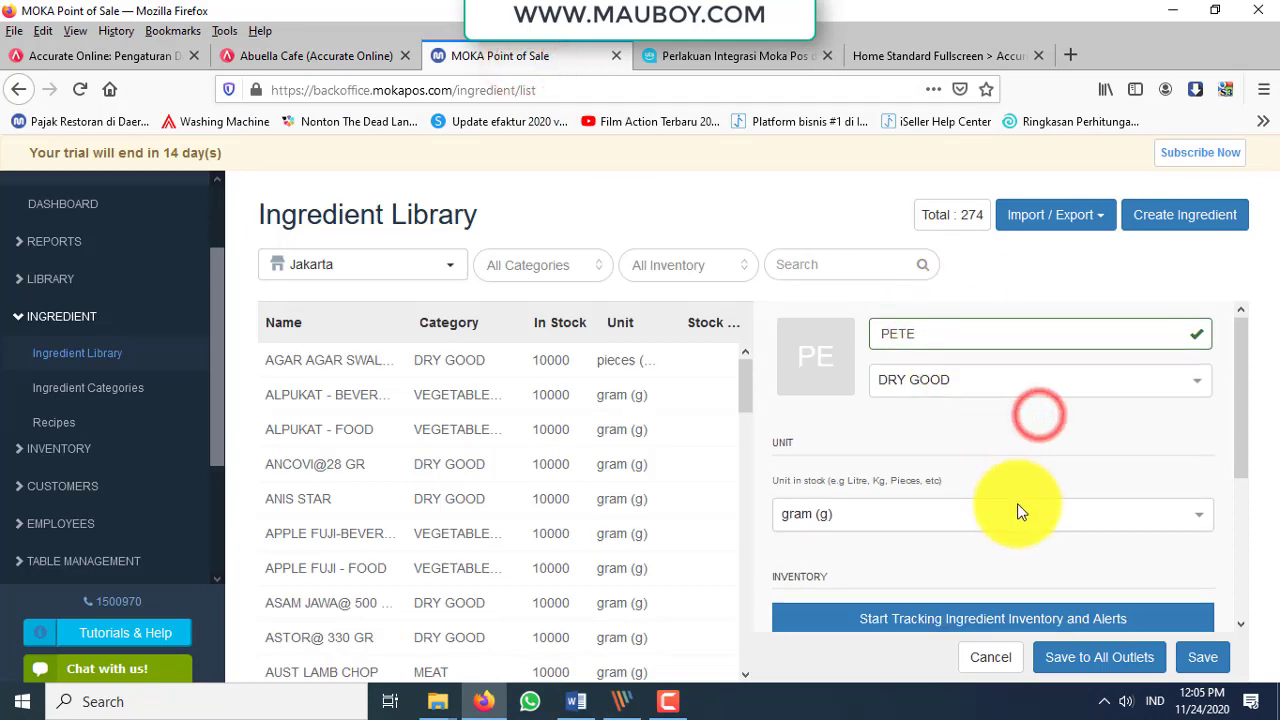
{"action": "scroll", "coordinate": [1017, 503], "scroll_direction": "down", "scroll_amount": 2}
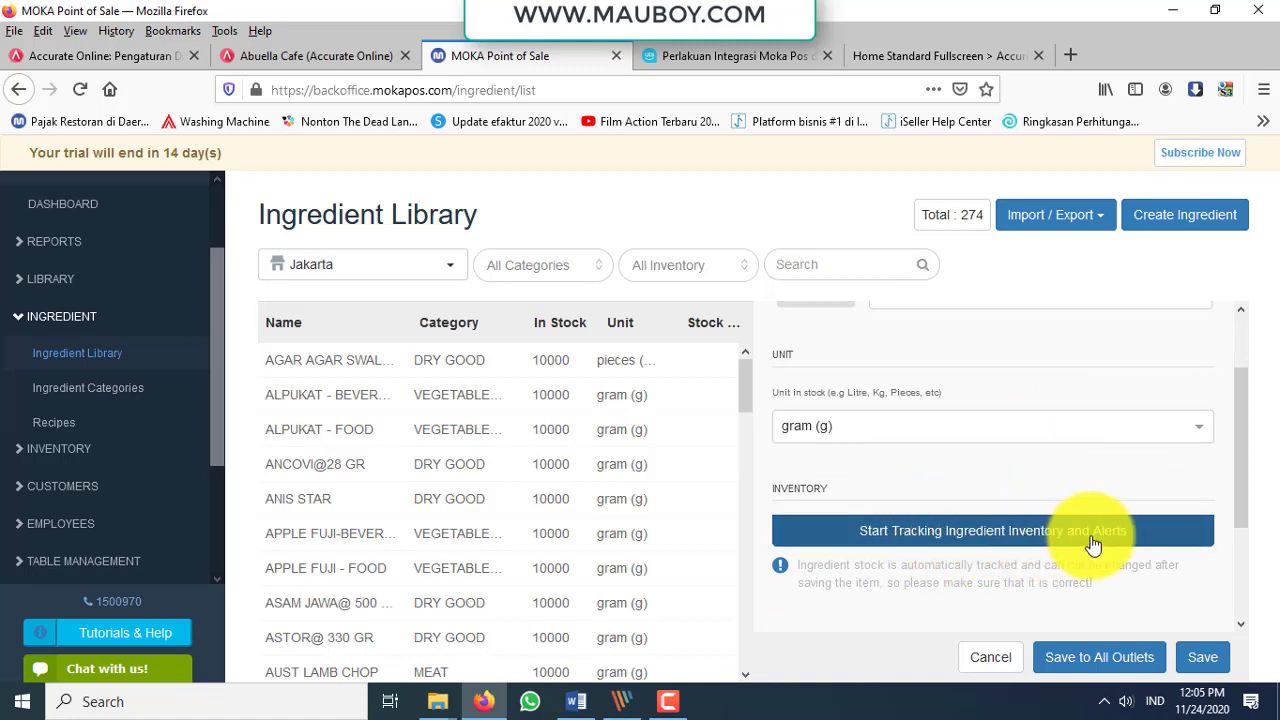
{"action": "scroll", "coordinate": [1081, 504], "scroll_direction": "up", "scroll_amount": 2}
{"action": "scroll", "coordinate": [1081, 508], "scroll_direction": "down", "scroll_amount": 5}
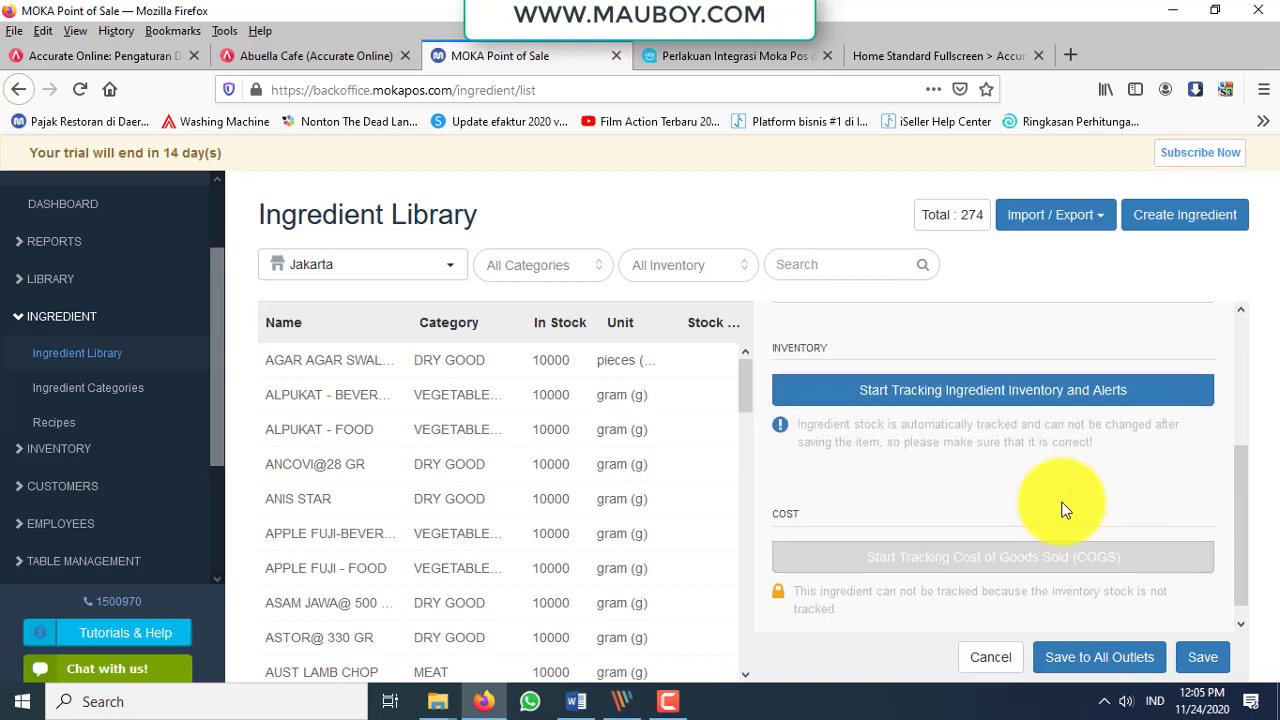
{"action": "scroll", "coordinate": [1077, 594], "scroll_direction": "up", "scroll_amount": 5}
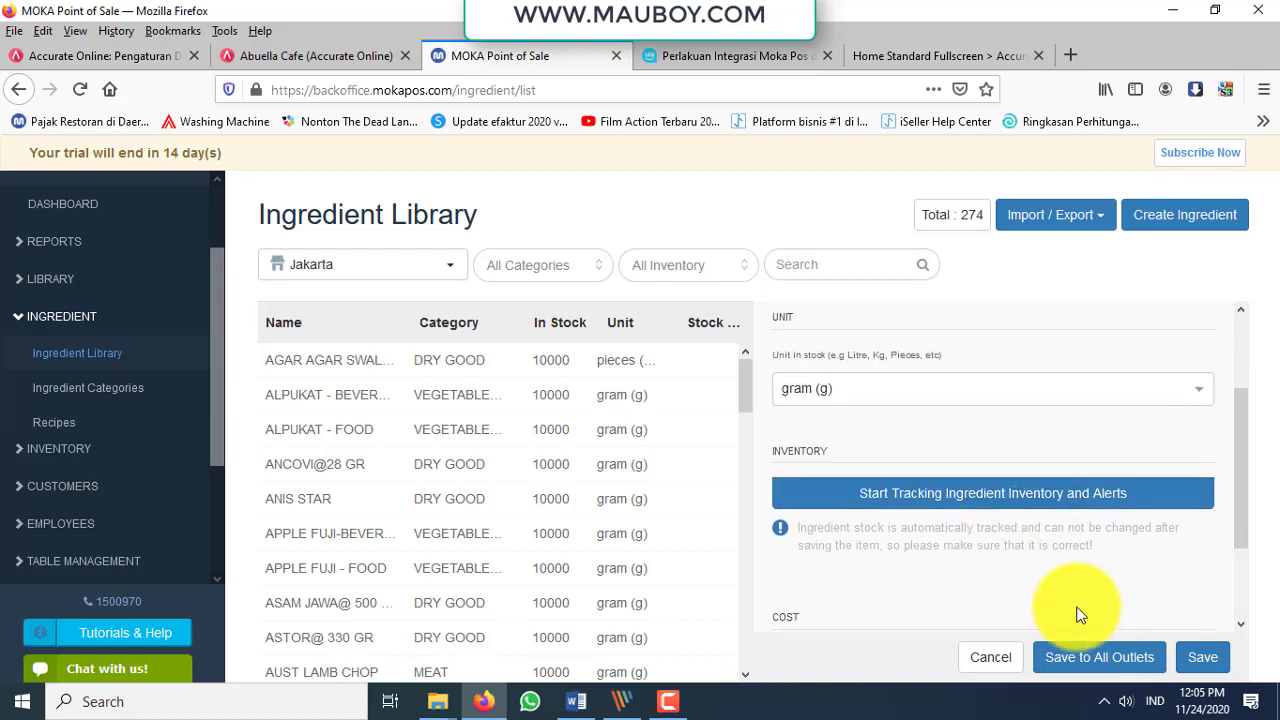
{"action": "scroll", "coordinate": [1080, 615], "scroll_direction": "down", "scroll_amount": 4}
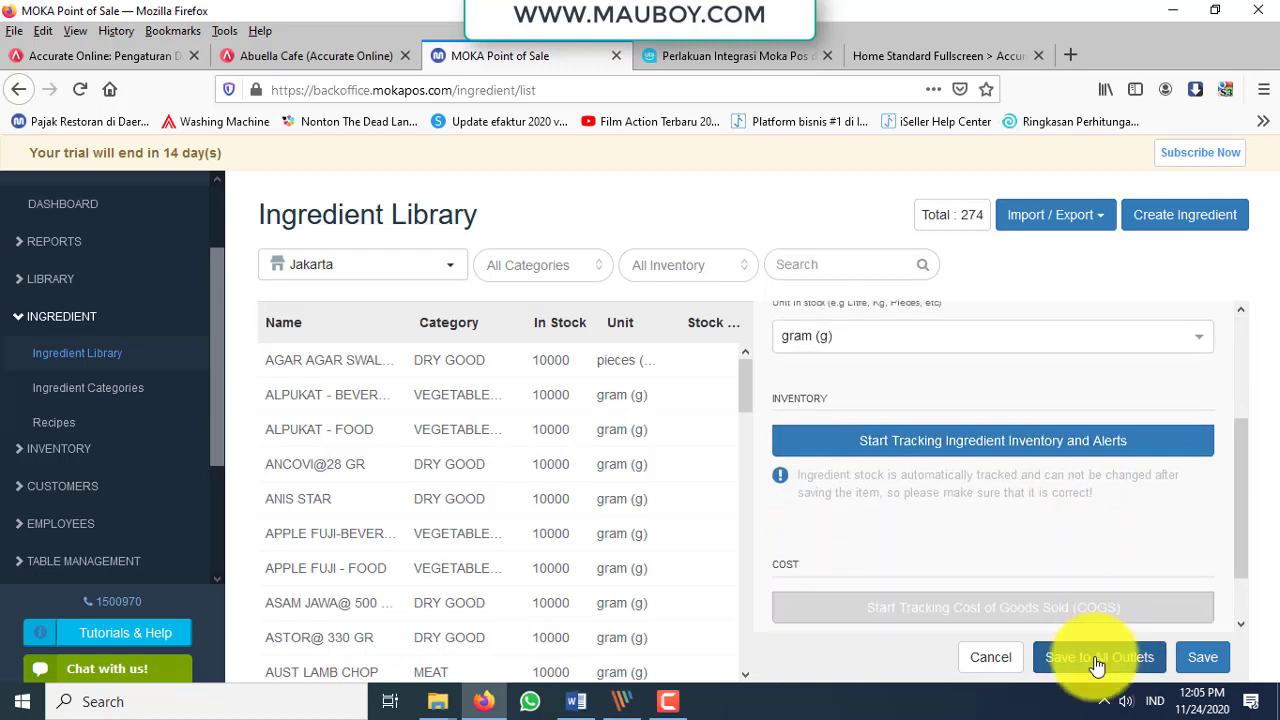
{"action": "left_click", "coordinate": [1097, 660]}
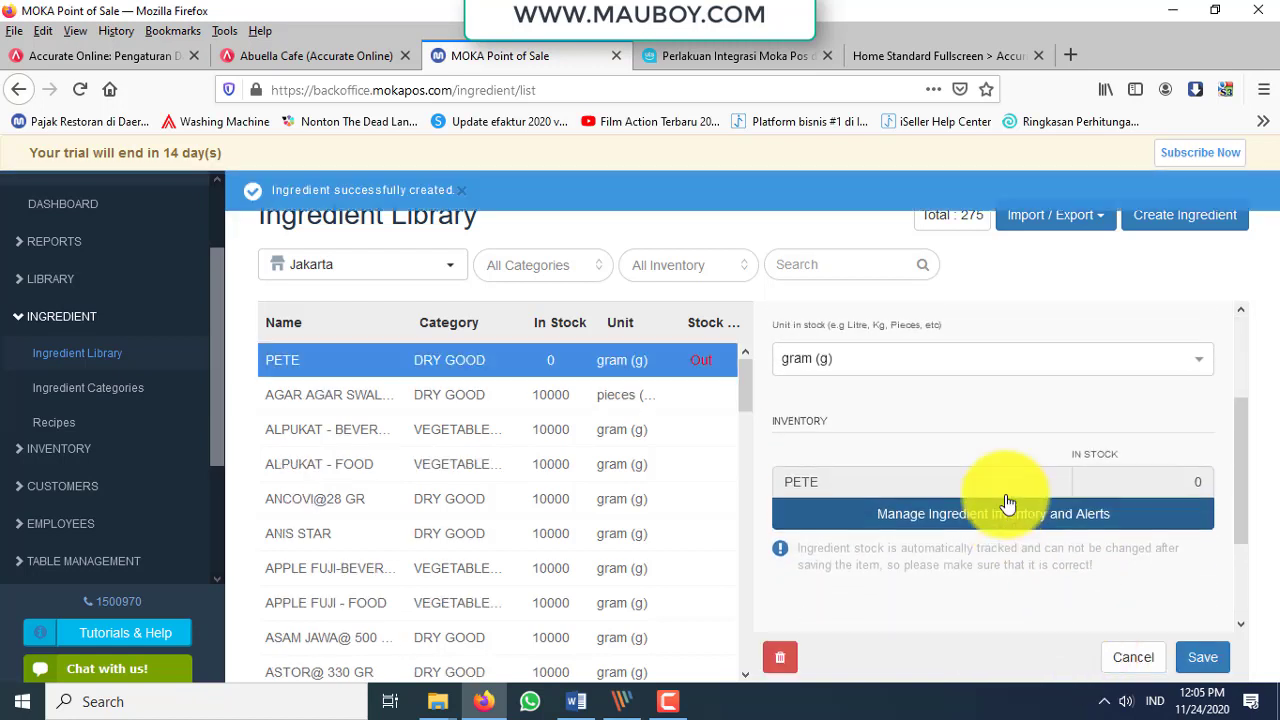
Create another ingredient named Jengkol and assign it to the DRY GOOD category.
{"action": "left_click_drag", "start_coordinate": [986, 337], "coordinate": [874, 340]}
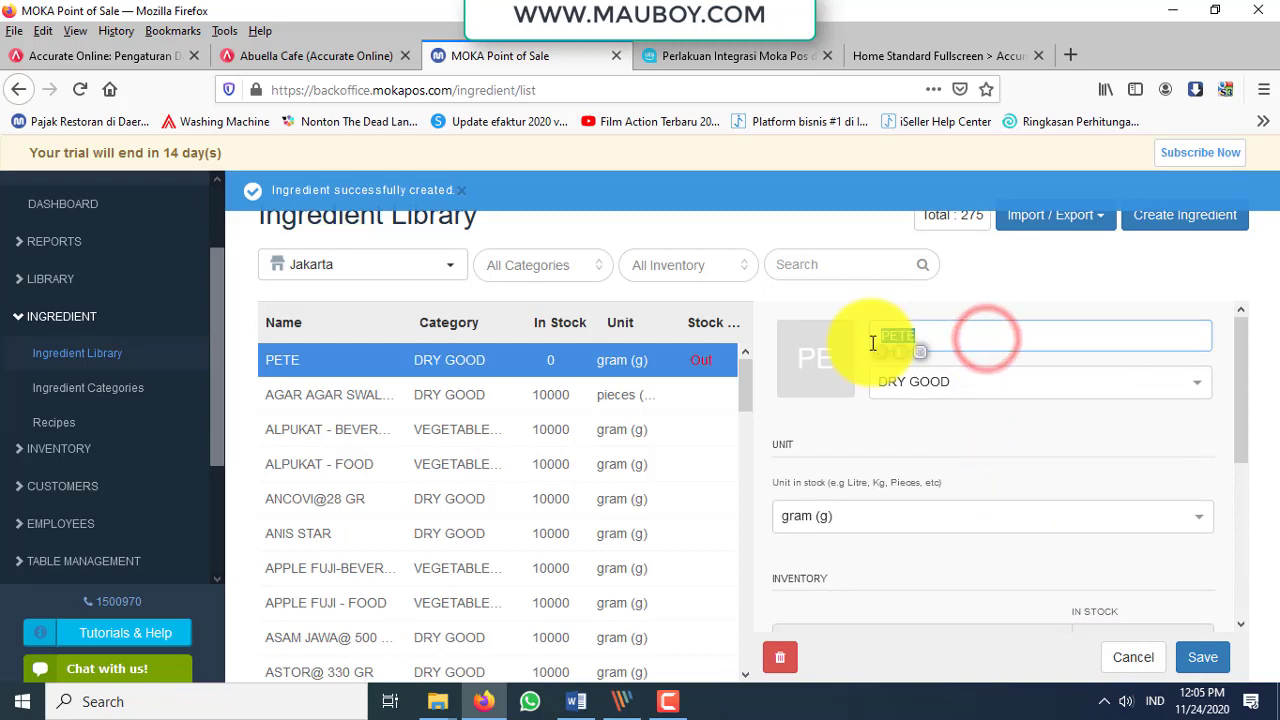
{"action": "left_click", "coordinate": [1163, 220]}
{"action": "left_click", "coordinate": [1000, 346]}
{"action": "type", "text": "Jengkol"}
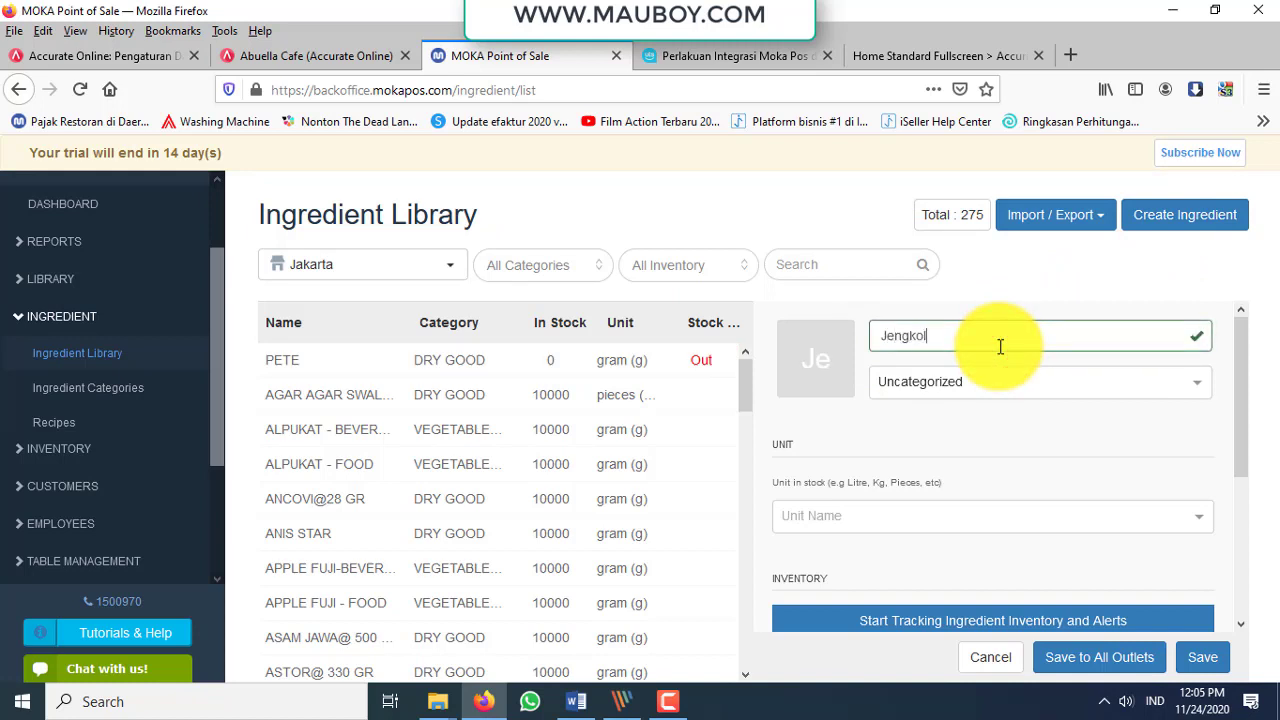
{"action": "left_click", "coordinate": [992, 390]}
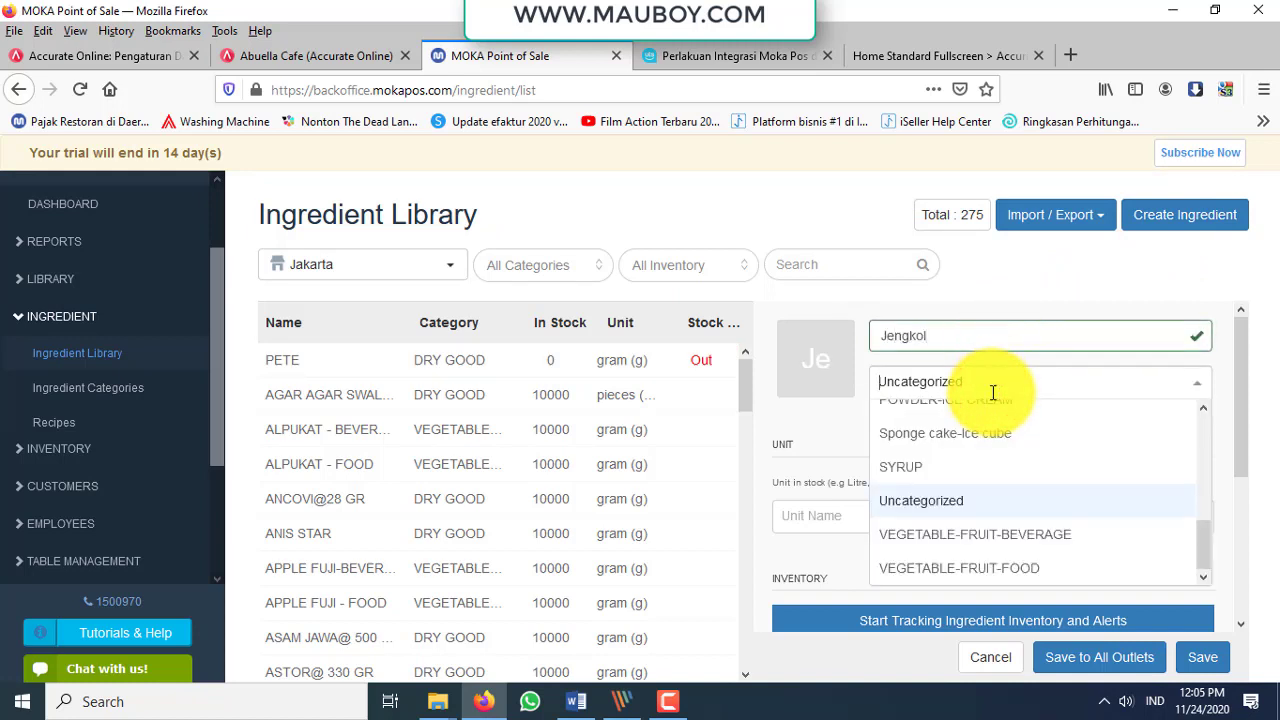
{"action": "type", "text": "dry"}
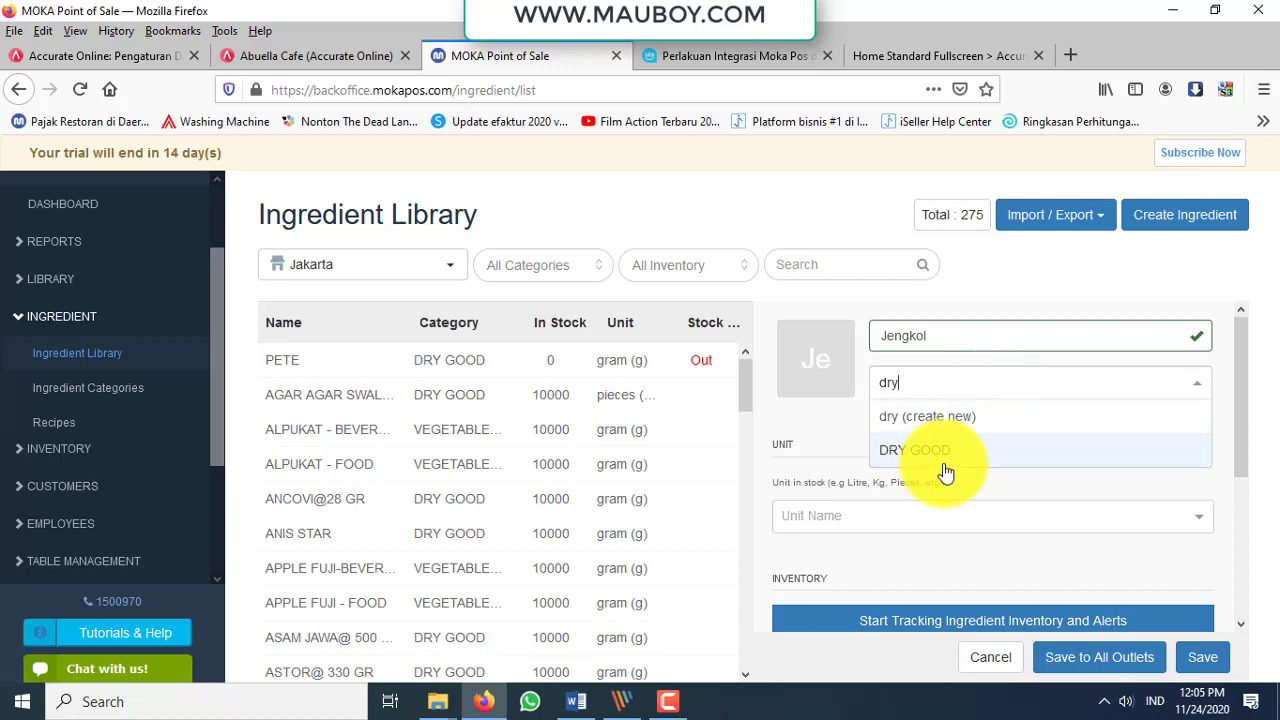
{"action": "left_click", "coordinate": [945, 455]}
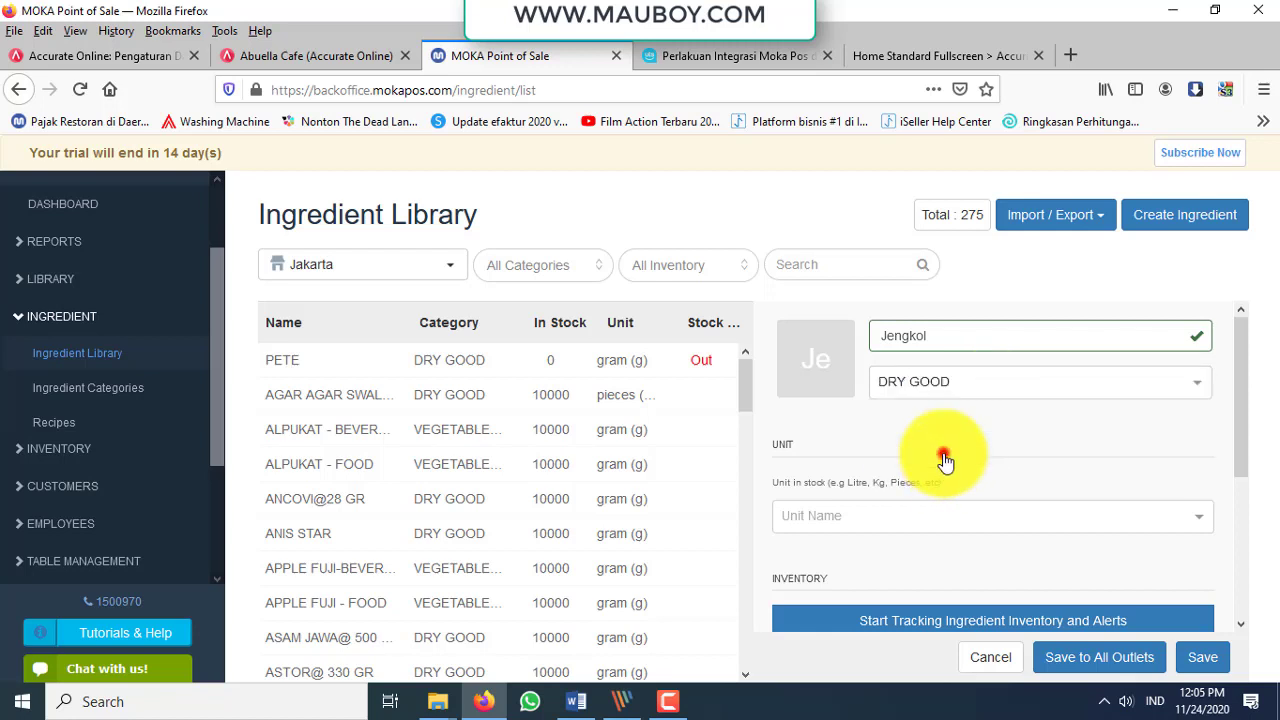
Set Jengkol's stock unit to kilogram (kg) and start tracking its inventory with the default stock and alert values.
{"action": "left_click", "coordinate": [1202, 522]}
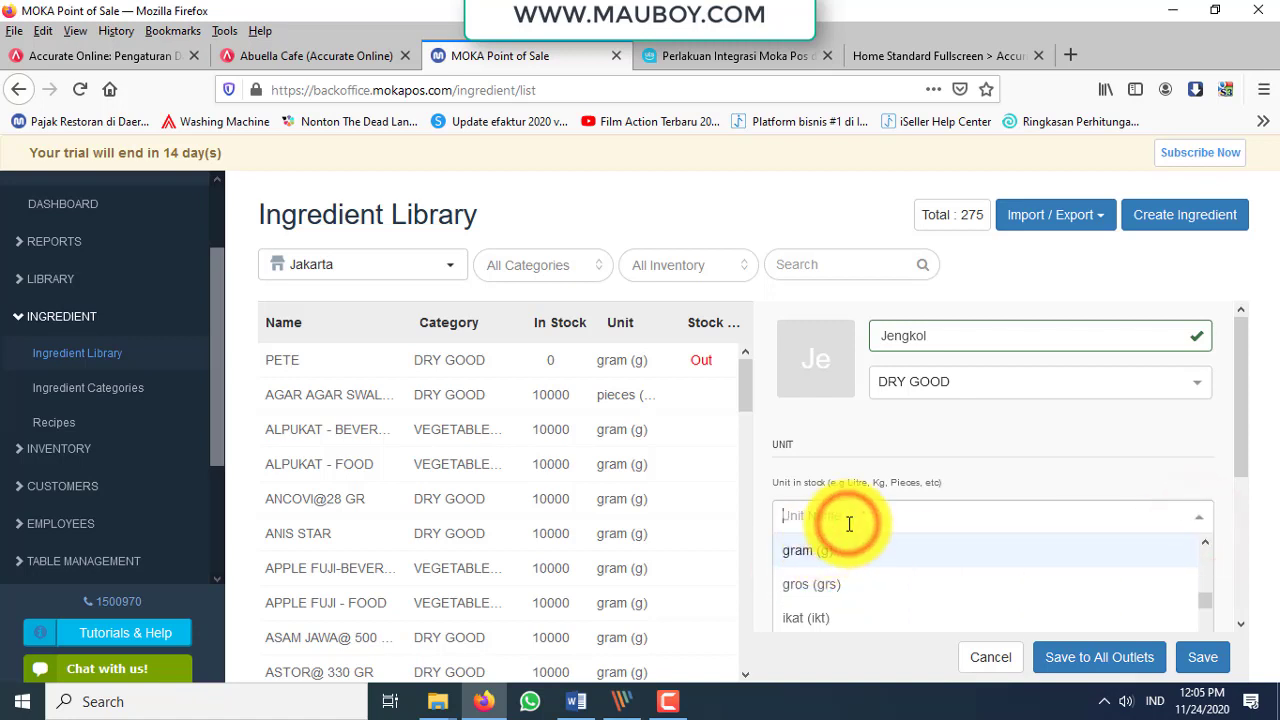
{"action": "type", "text": "kil"}
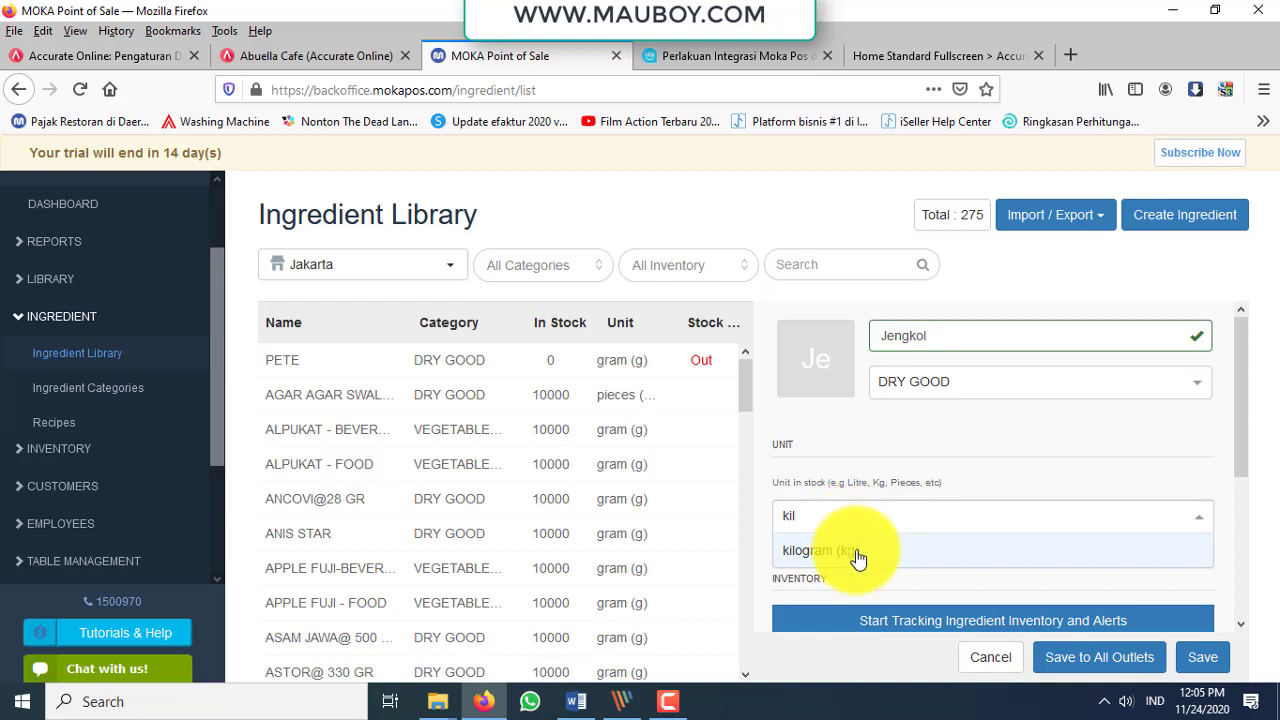
{"action": "left_click", "coordinate": [857, 553]}
{"action": "scroll", "coordinate": [981, 527], "scroll_direction": "down", "scroll_amount": 2}
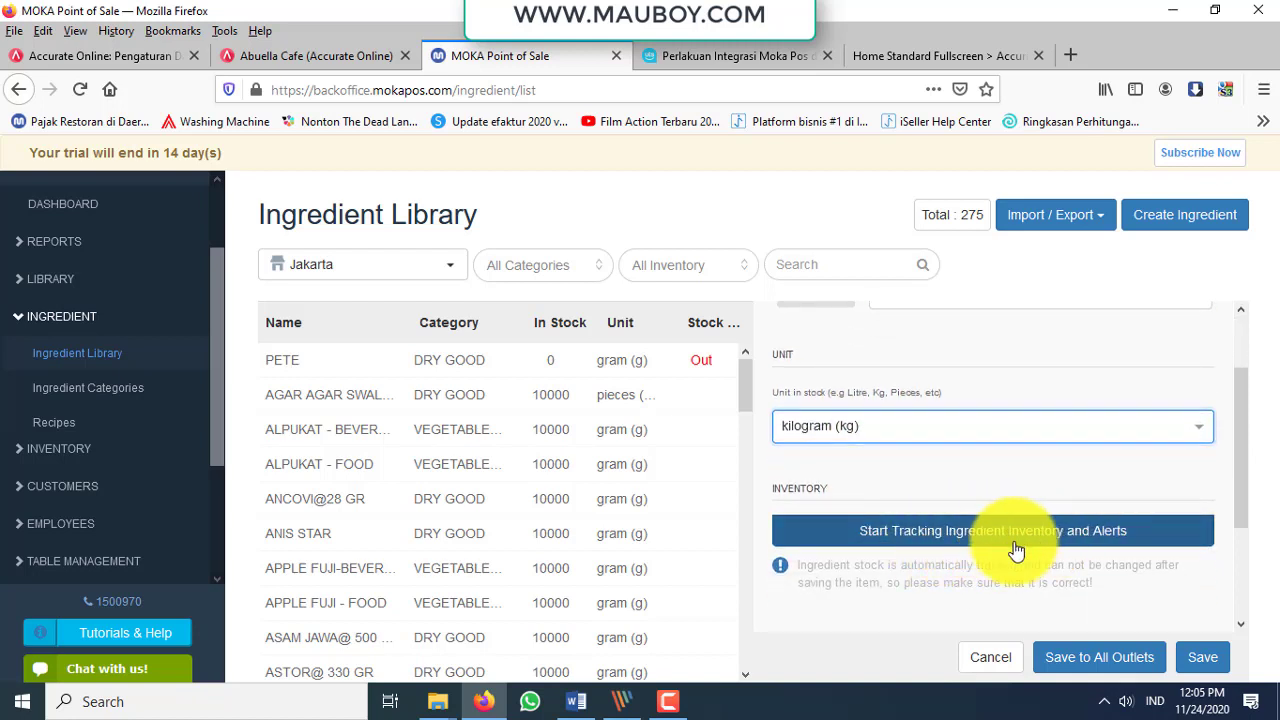
{"action": "left_click", "coordinate": [1020, 531]}
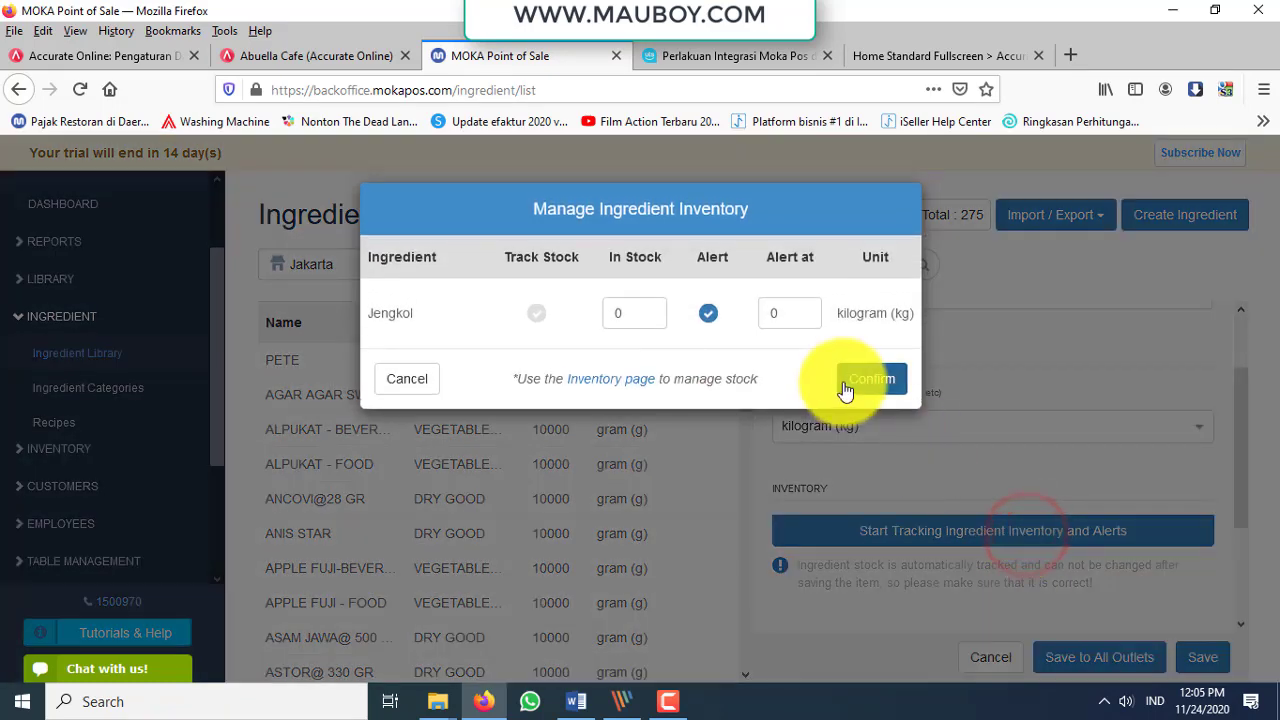
{"action": "left_click", "coordinate": [877, 382]}
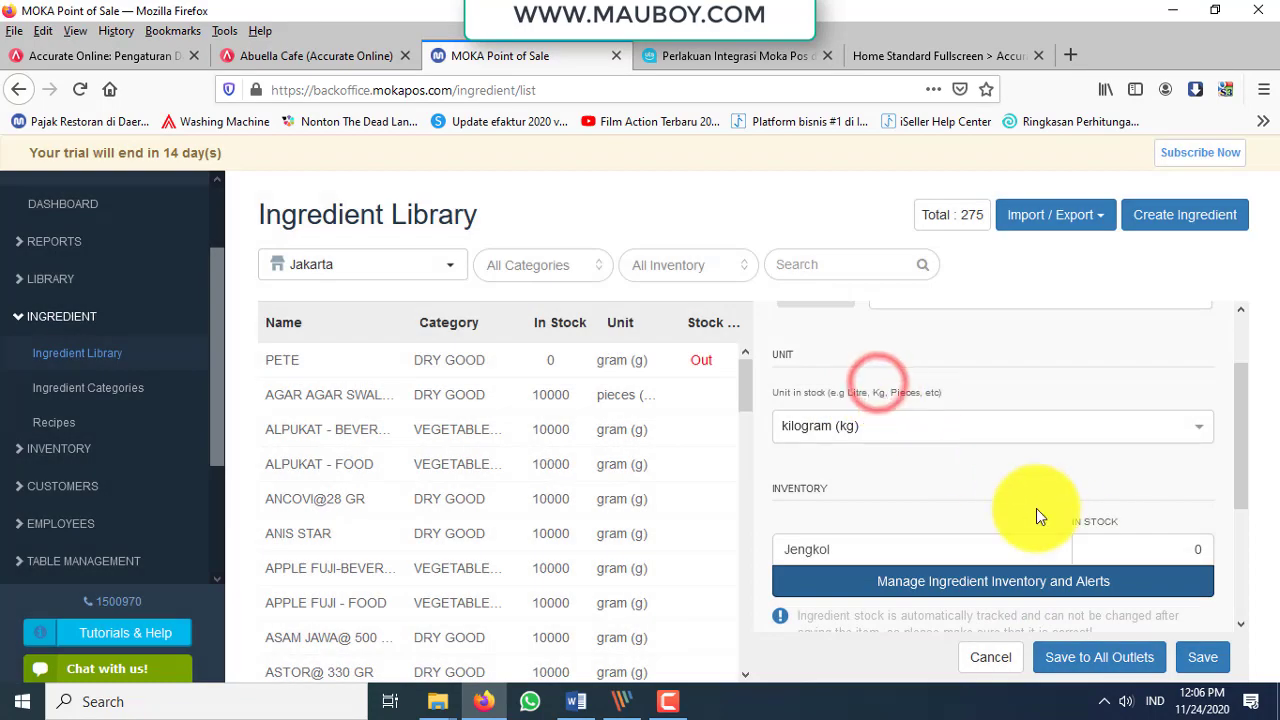
Save the Jengkol ingredient to all outlets without starting COGS tracking.
{"action": "scroll", "coordinate": [1071, 518], "scroll_direction": "down", "scroll_amount": 2}
{"action": "scroll", "coordinate": [1071, 518], "scroll_direction": "up", "scroll_amount": 2}
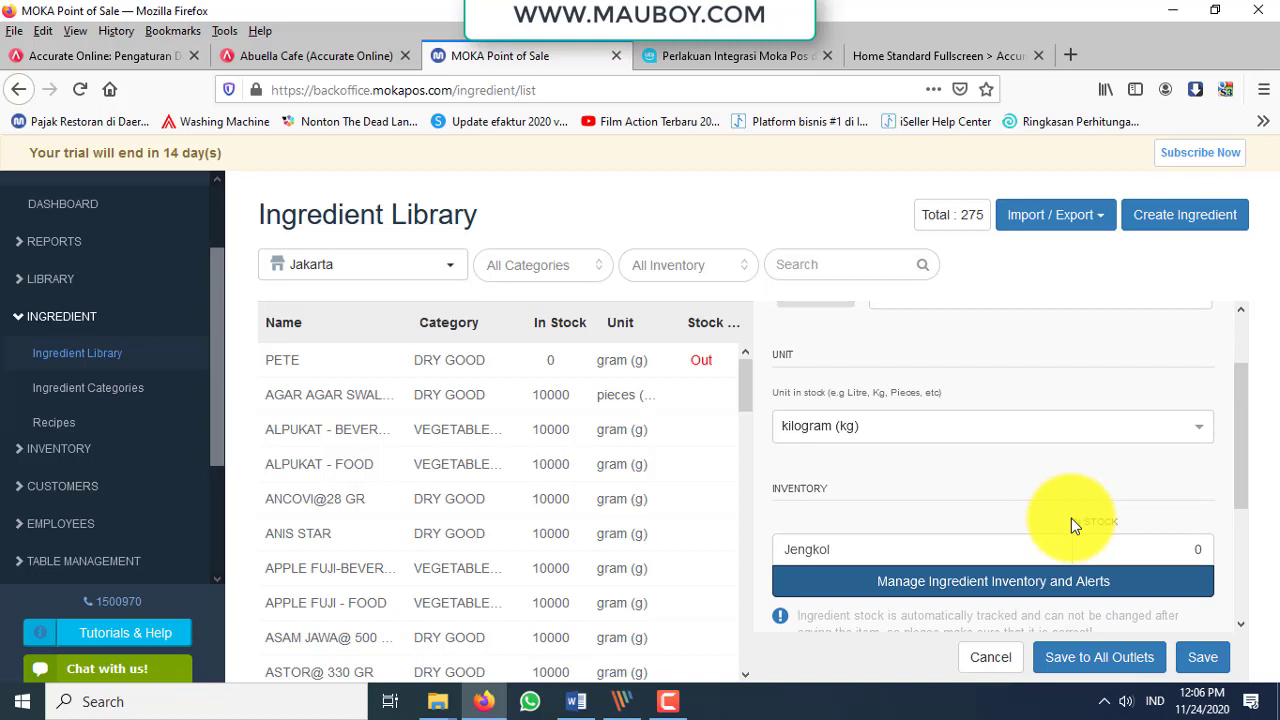
{"action": "scroll", "coordinate": [1094, 594], "scroll_direction": "down", "scroll_amount": 5}
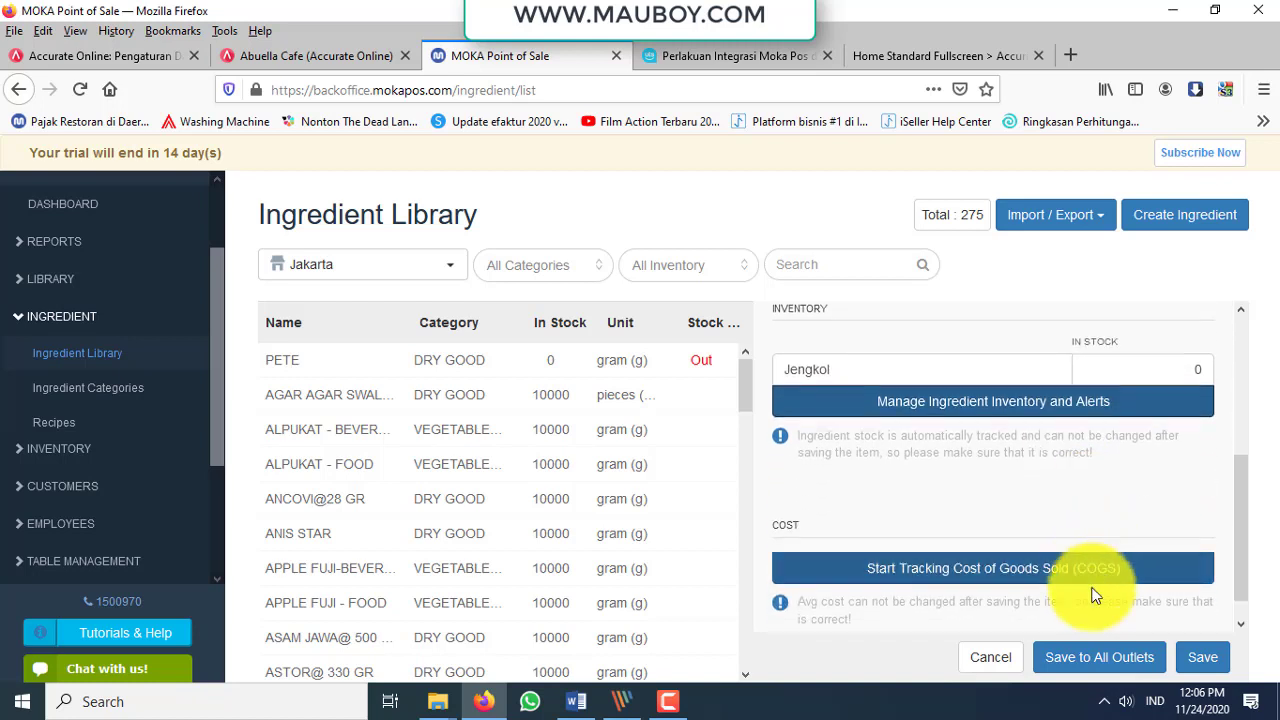
{"action": "left_click", "coordinate": [1112, 667]}
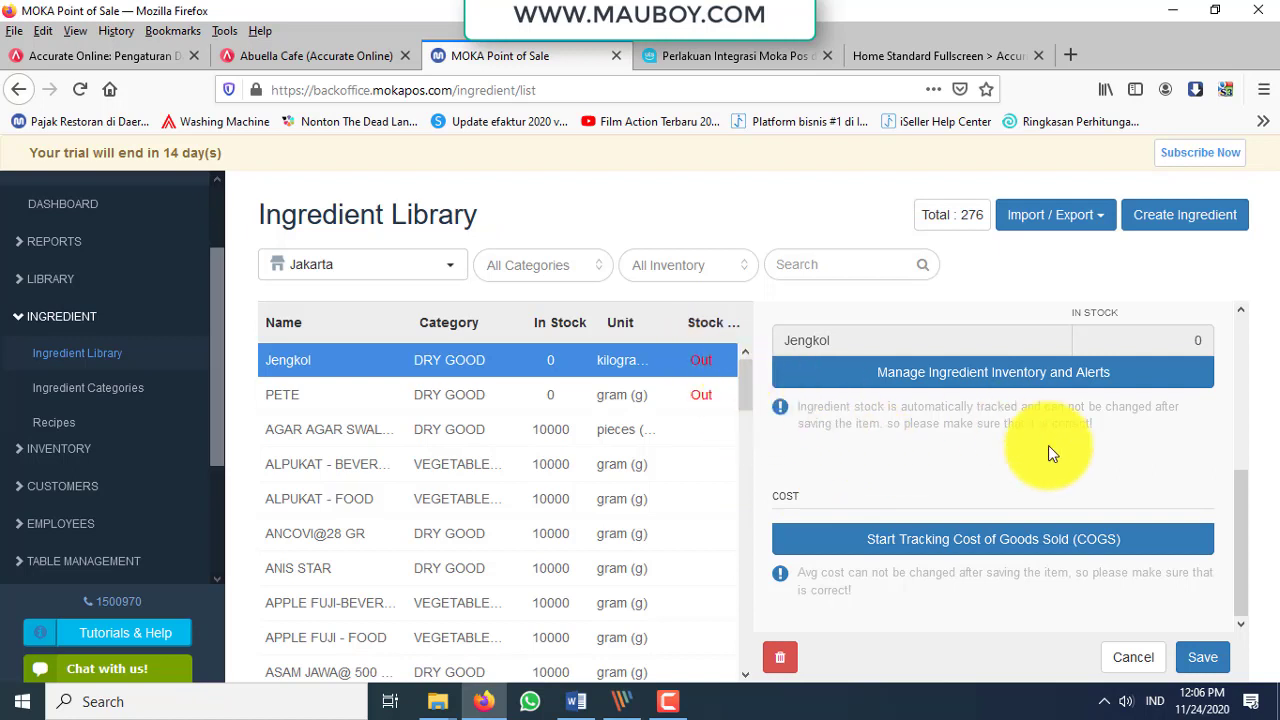
Compare the units, inventory and cost sections of the Jengkol and PETE ingredients in the Ingredient Library.
{"action": "scroll", "coordinate": [980, 560], "scroll_direction": "up", "scroll_amount": 2}
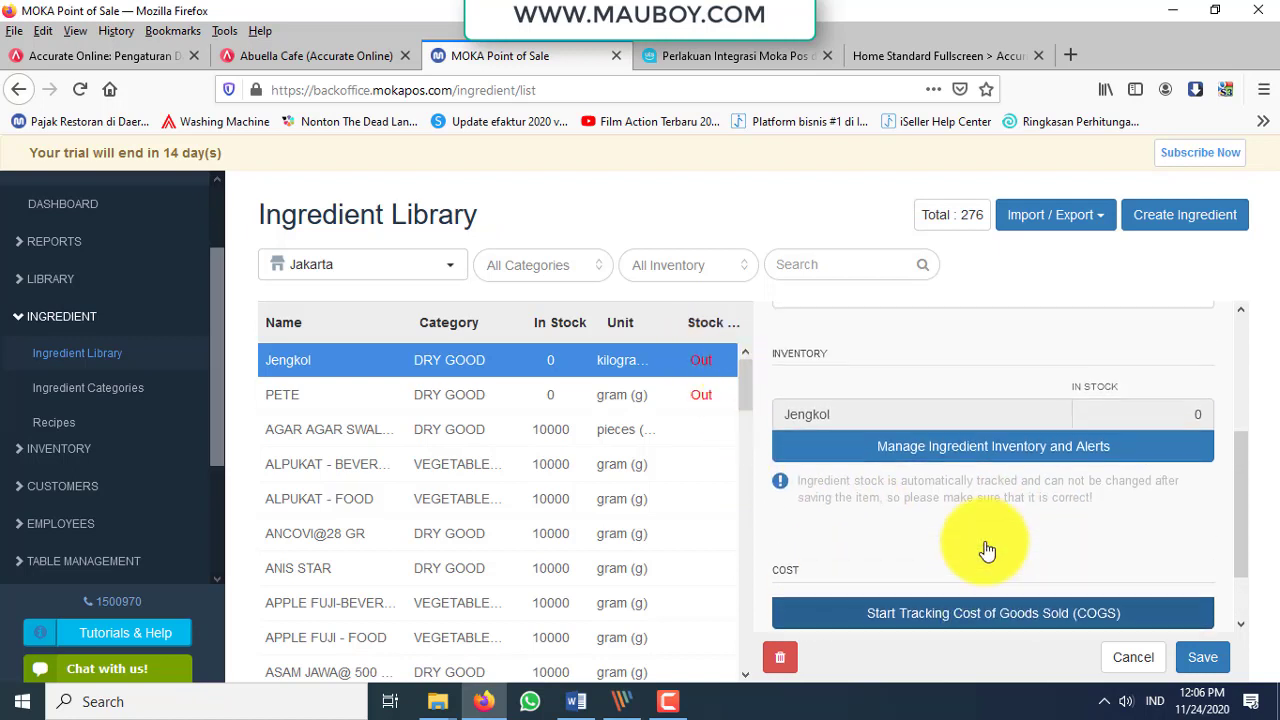
{"action": "left_click", "coordinate": [490, 400]}
{"action": "scroll", "coordinate": [1080, 555], "scroll_direction": "down", "scroll_amount": 2}
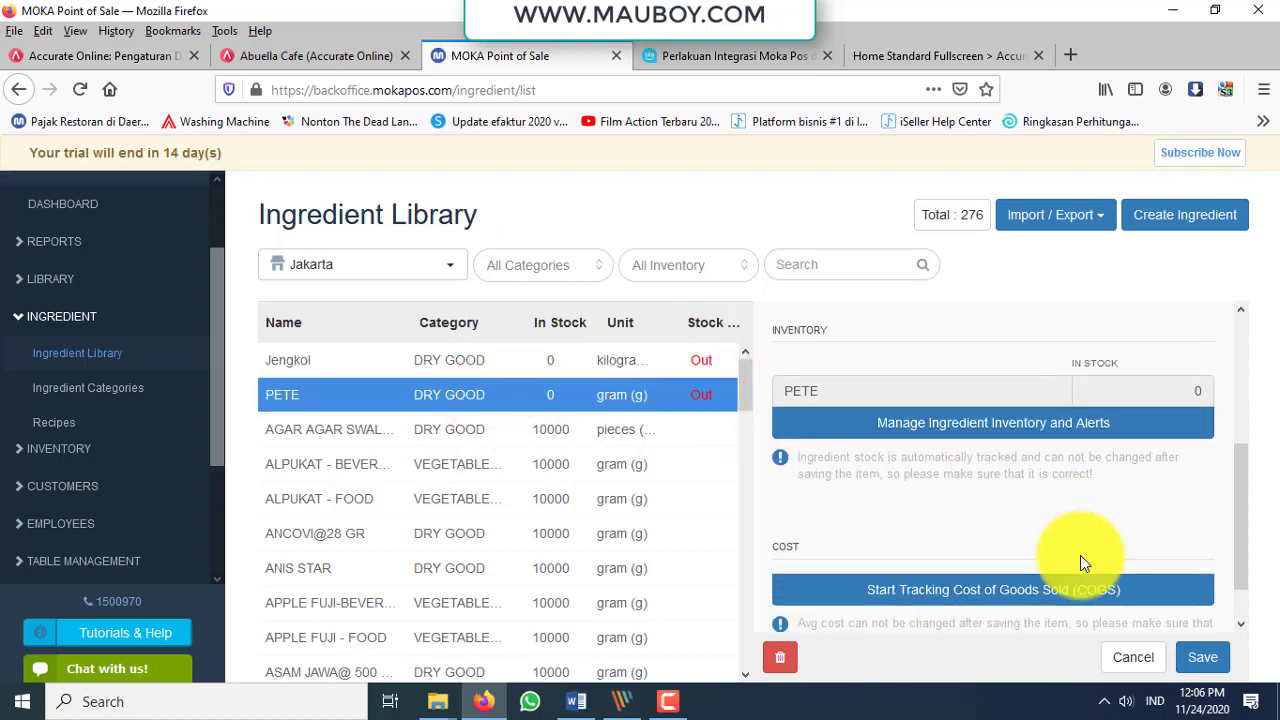
{"action": "scroll", "coordinate": [894, 410], "scroll_direction": "up", "scroll_amount": 2}
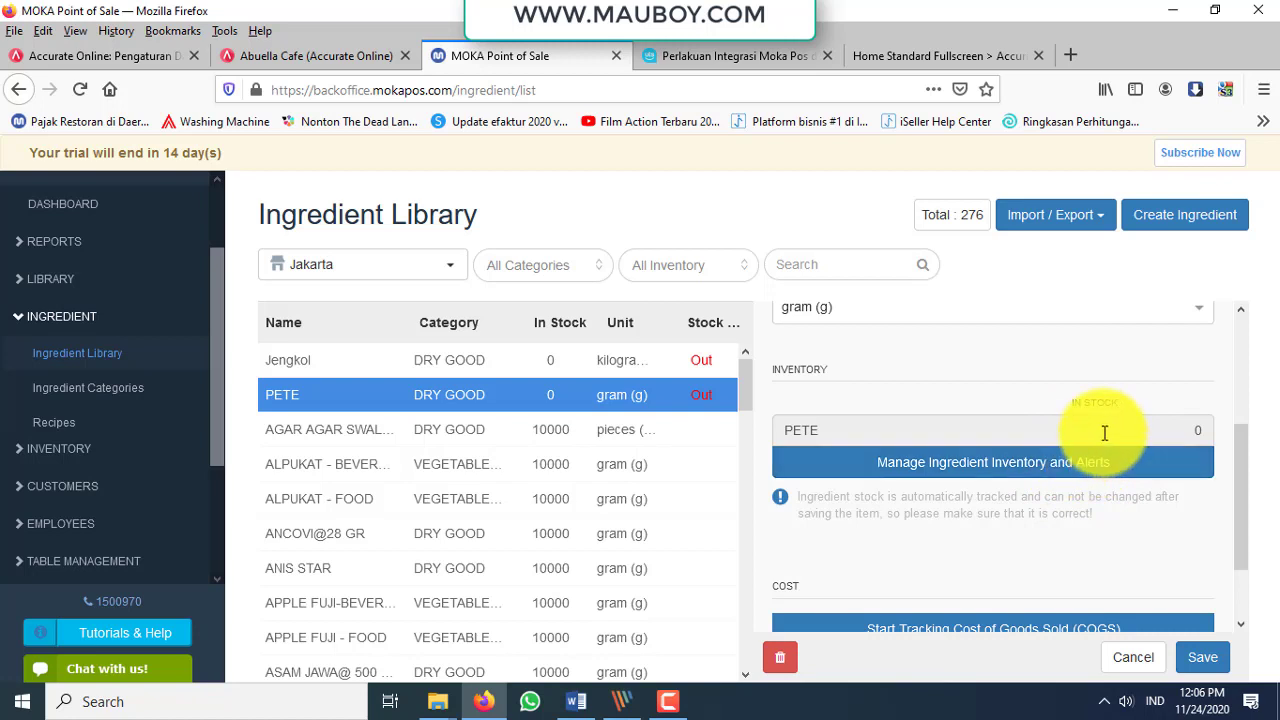
{"action": "scroll", "coordinate": [1041, 493], "scroll_direction": "down", "scroll_amount": 2}
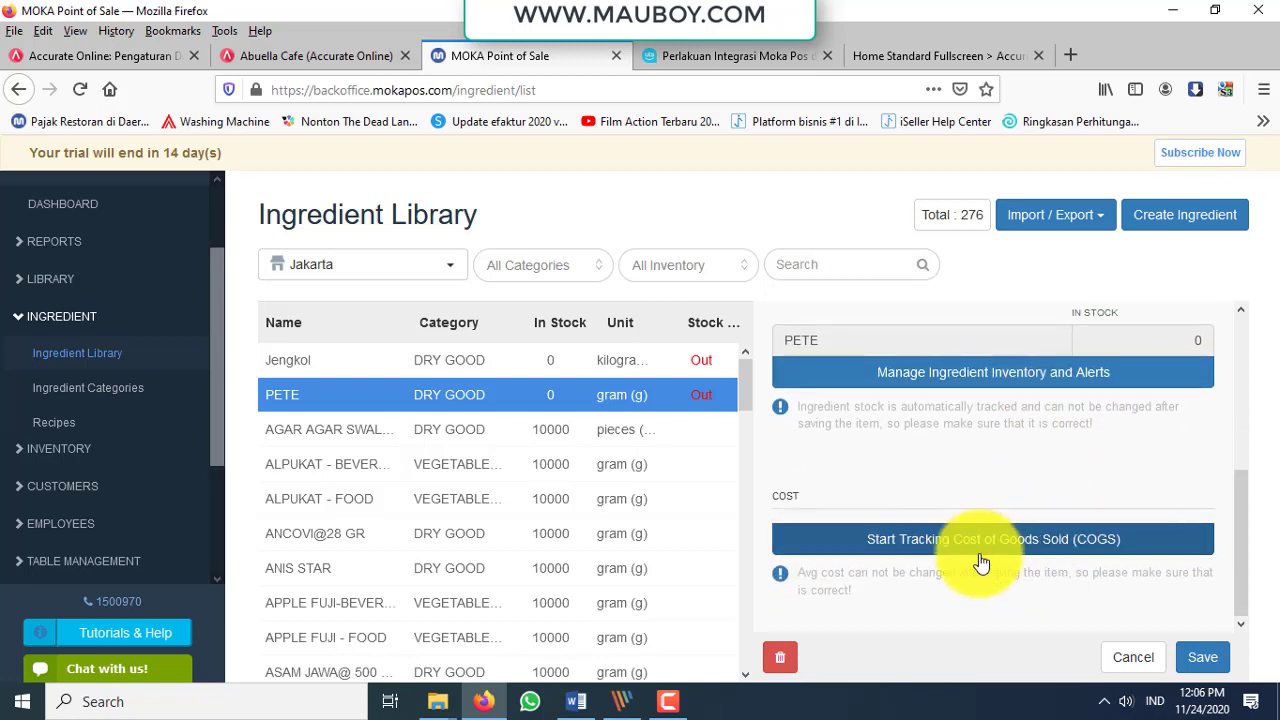
{"action": "left_click", "coordinate": [491, 358]}
{"action": "left_click", "coordinate": [490, 394]}
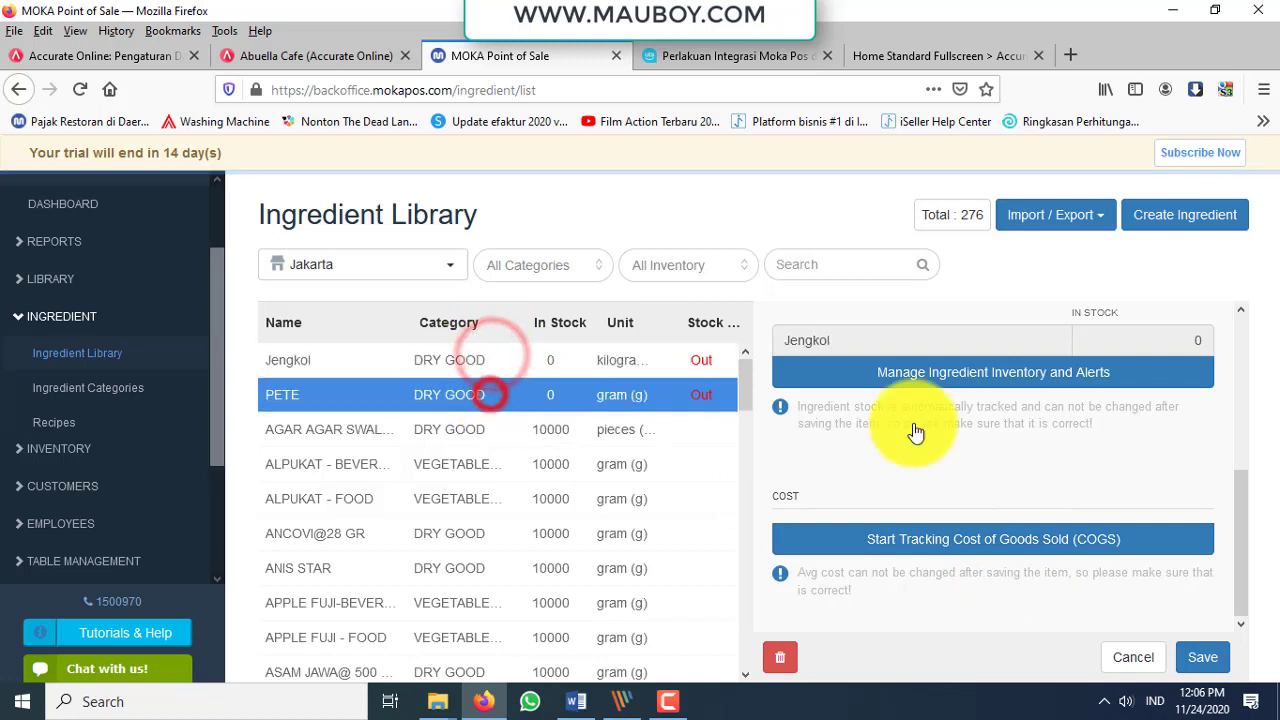
{"action": "scroll", "coordinate": [949, 422], "scroll_direction": "up", "scroll_amount": 1}
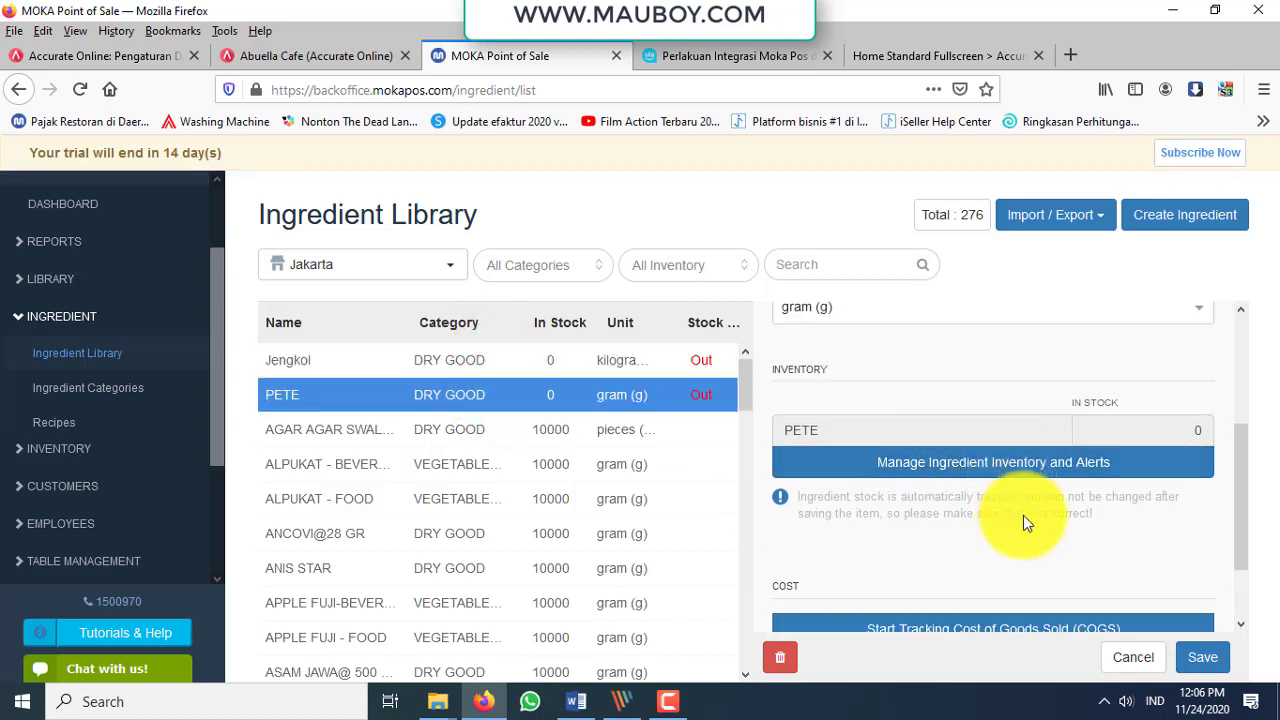
{"action": "left_click", "coordinate": [625, 362]}
{"action": "left_click", "coordinate": [628, 395]}
{"action": "left_click", "coordinate": [610, 359]}
{"action": "left_click", "coordinate": [609, 395]}
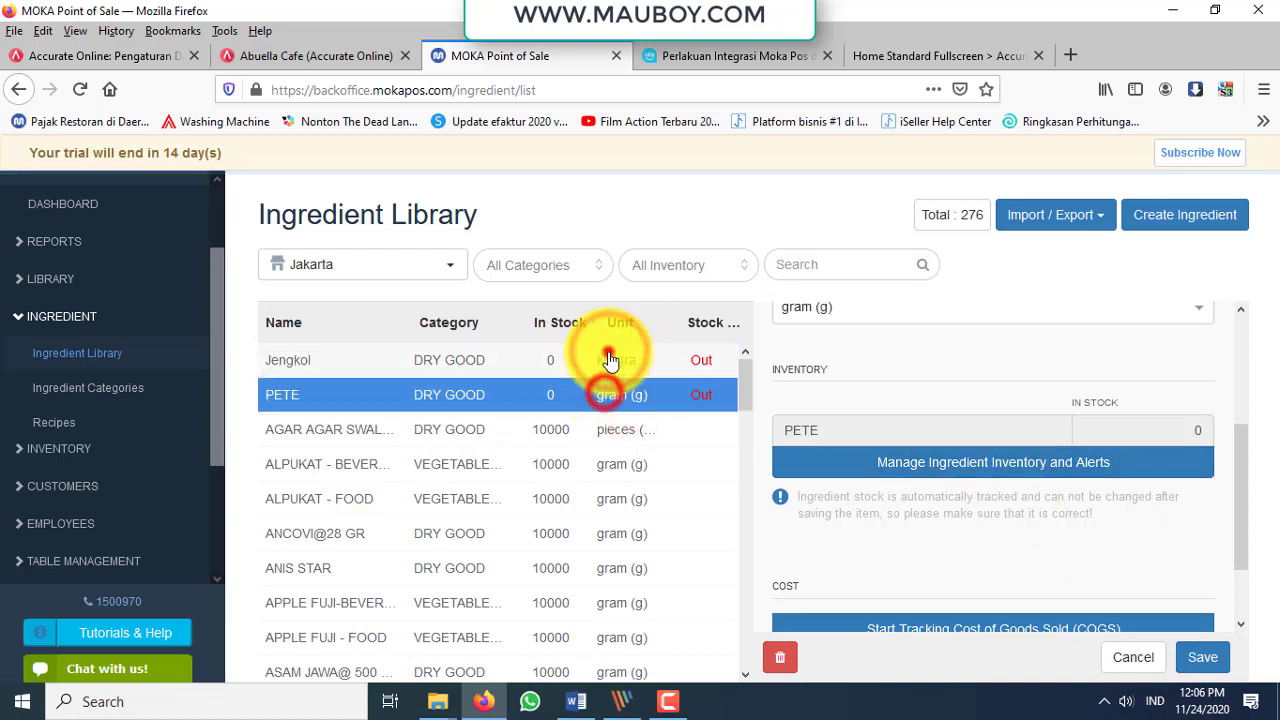
{"action": "left_click", "coordinate": [610, 358]}
{"action": "left_click", "coordinate": [612, 397]}
{"action": "left_click", "coordinate": [610, 361]}
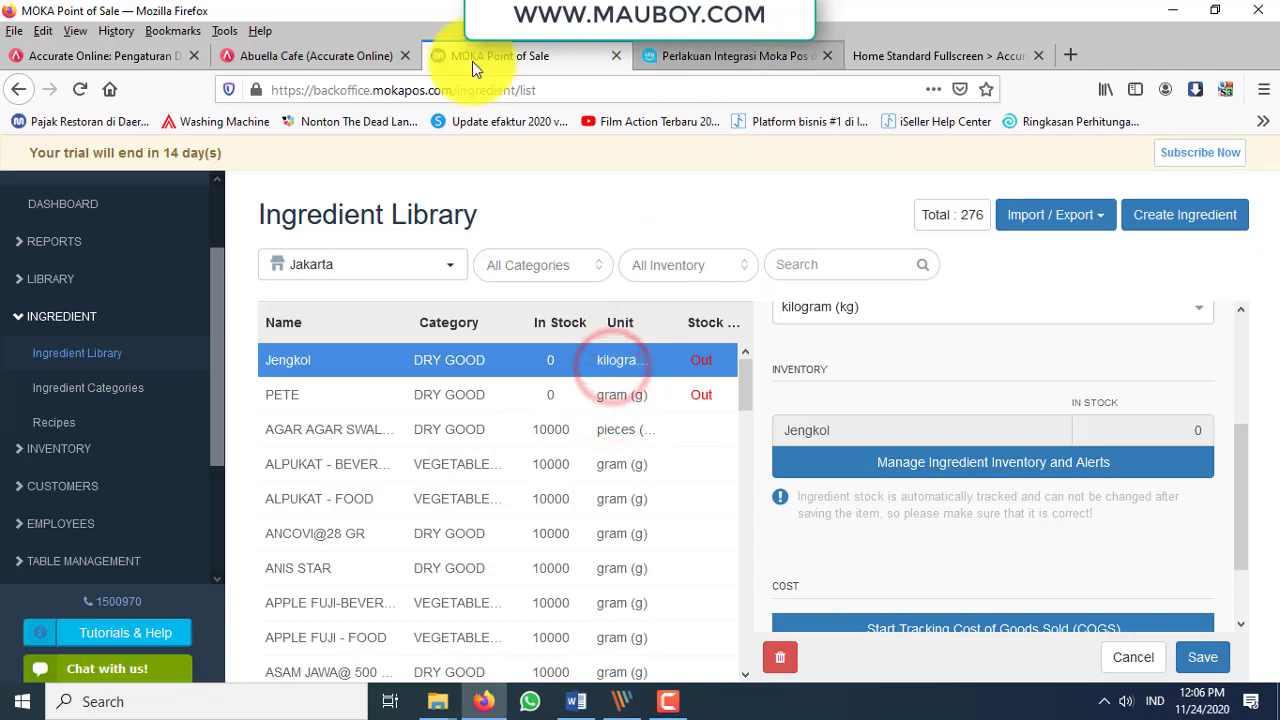
Switch to Accurate Online and clear the "pete" search in the Barang & Jasa list.
{"action": "left_click", "coordinate": [309, 58]}
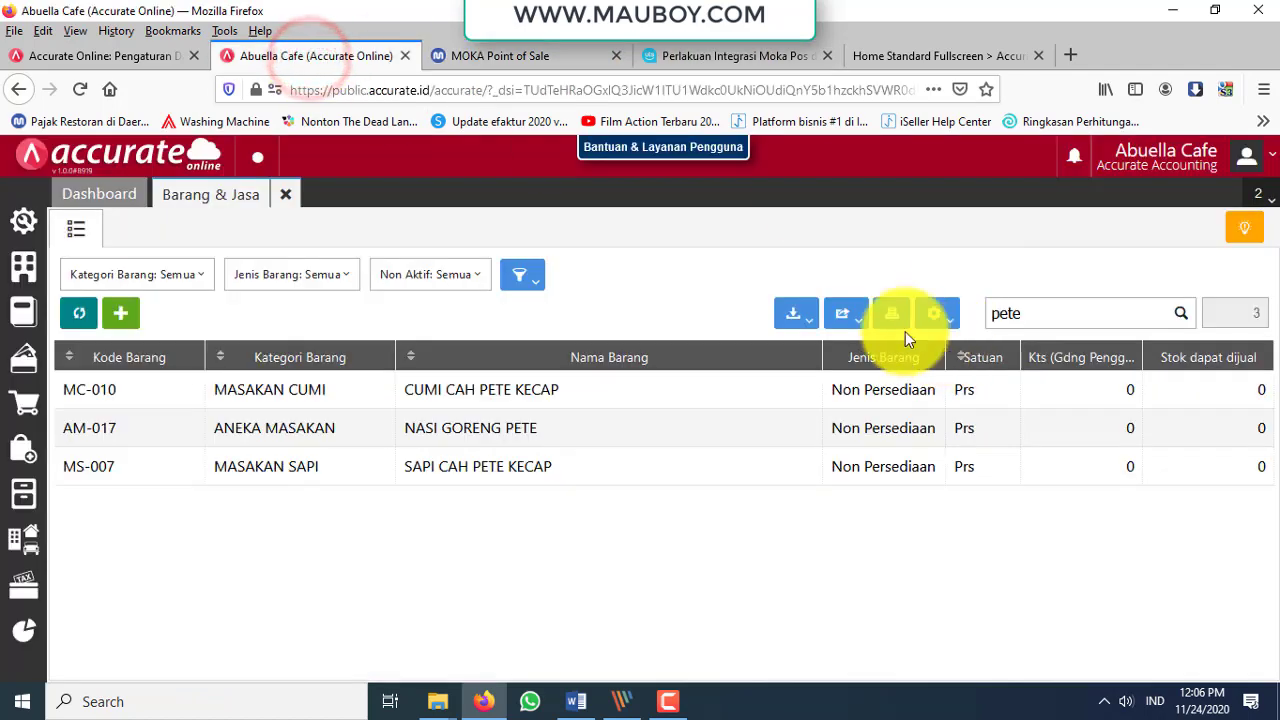
{"action": "double_click", "coordinate": [1043, 313]}
{"action": "key", "text": "BackSpace"}
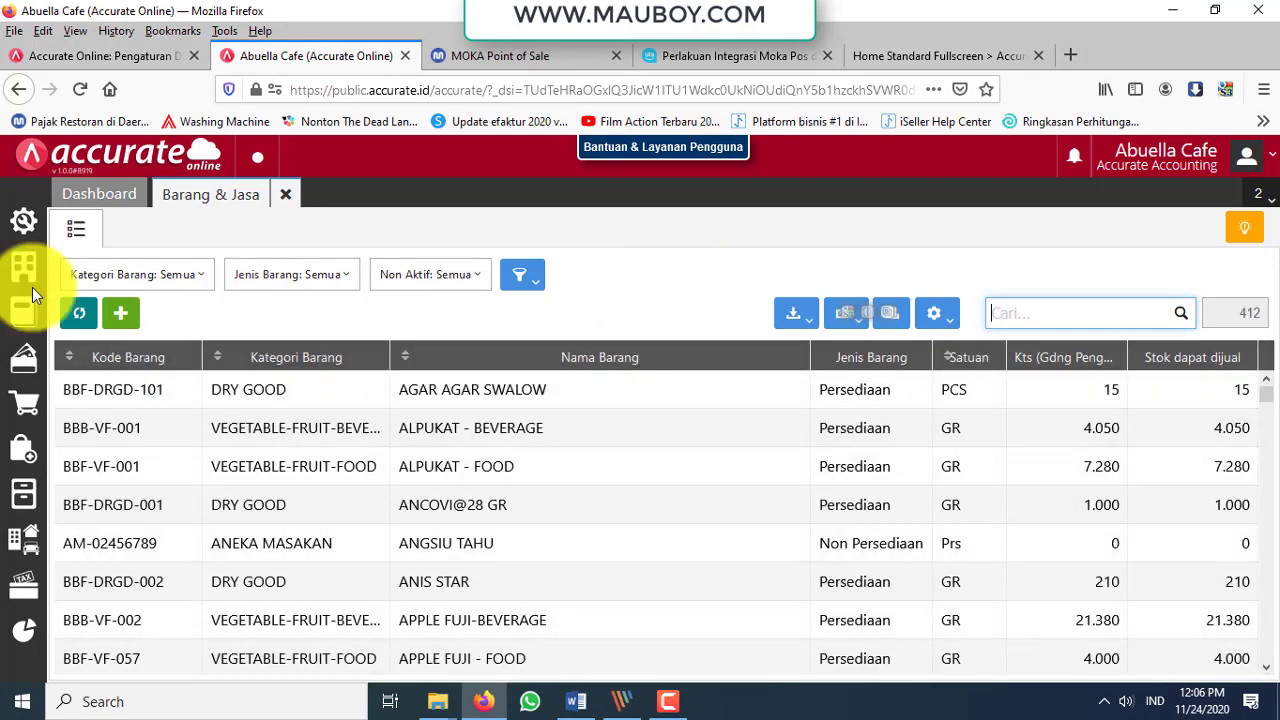
Go to the Faktur Penjualan list and open the Moka POS data import page.
{"action": "left_click", "coordinate": [24, 403]}
{"action": "left_click", "coordinate": [585, 370]}
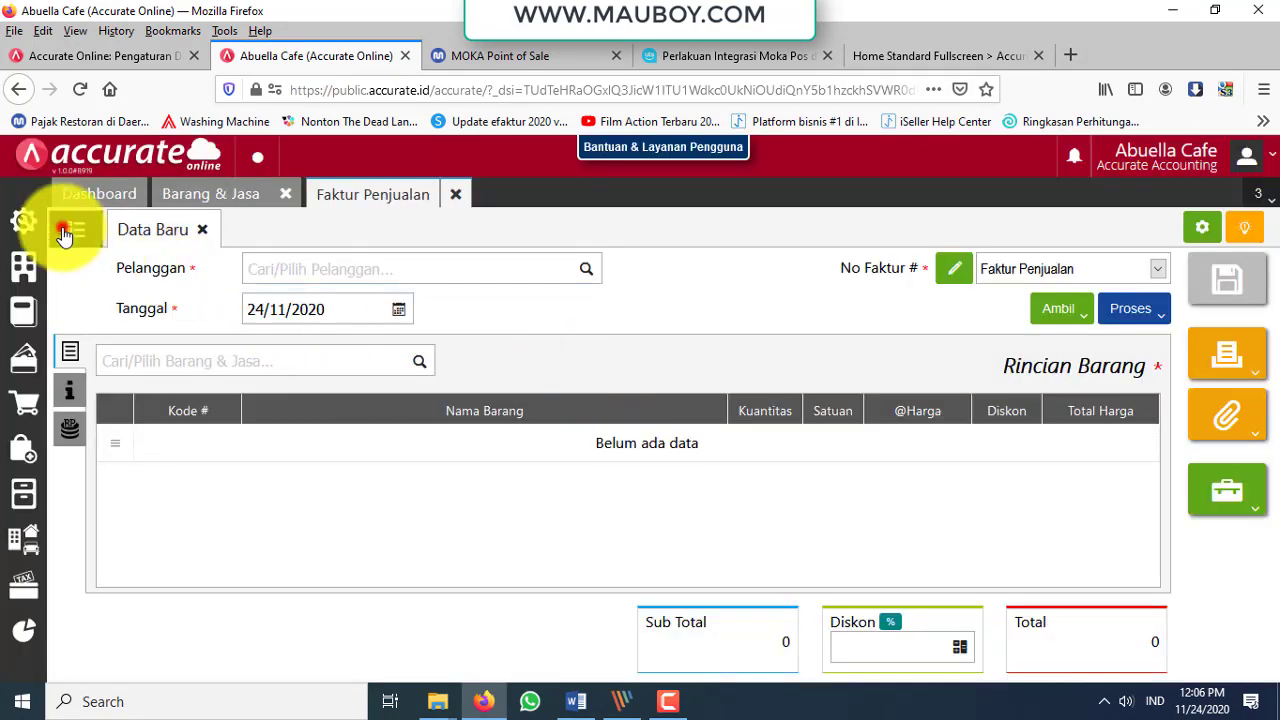
{"action": "left_click", "coordinate": [76, 229]}
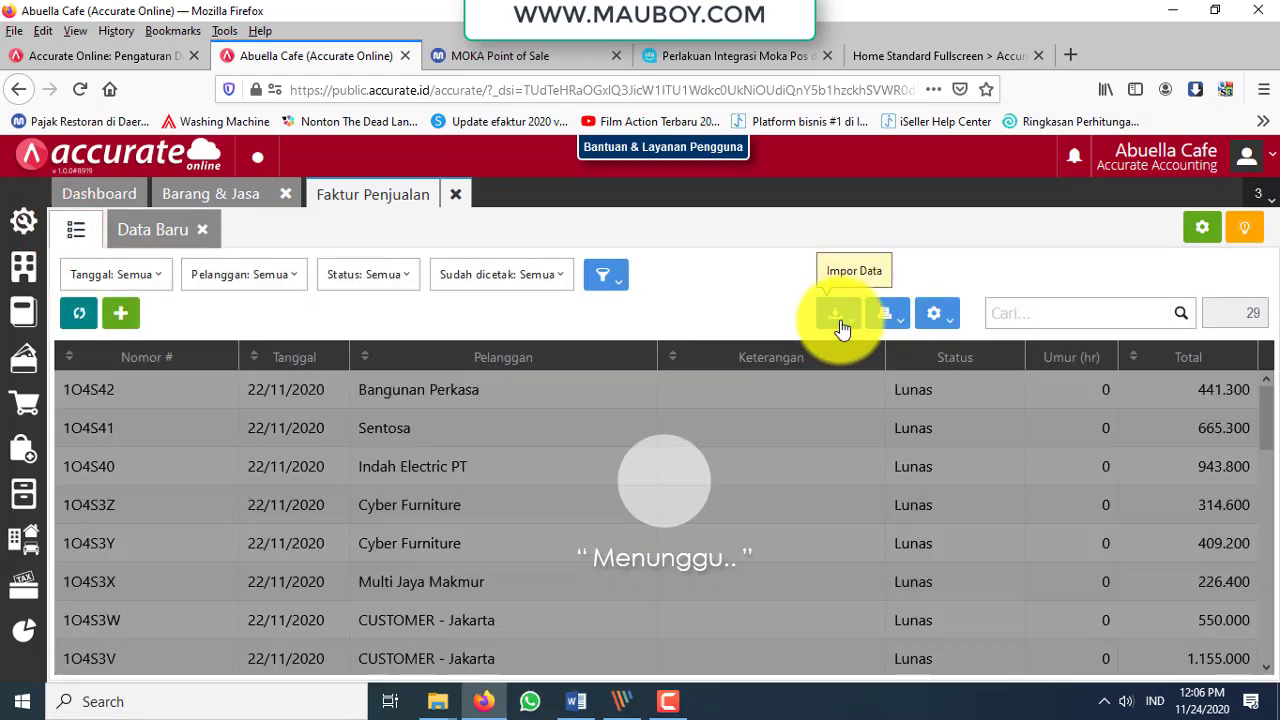
{"action": "left_click", "coordinate": [838, 320]}
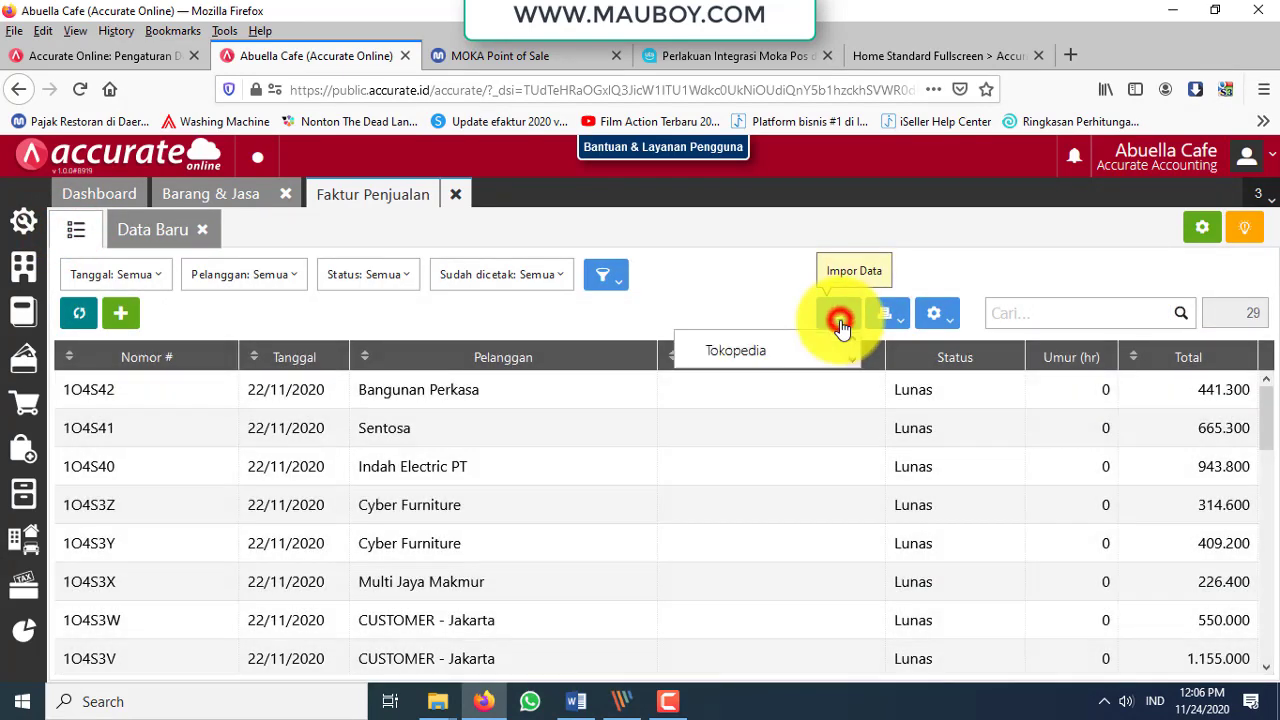
{"action": "left_click", "coordinate": [760, 601]}
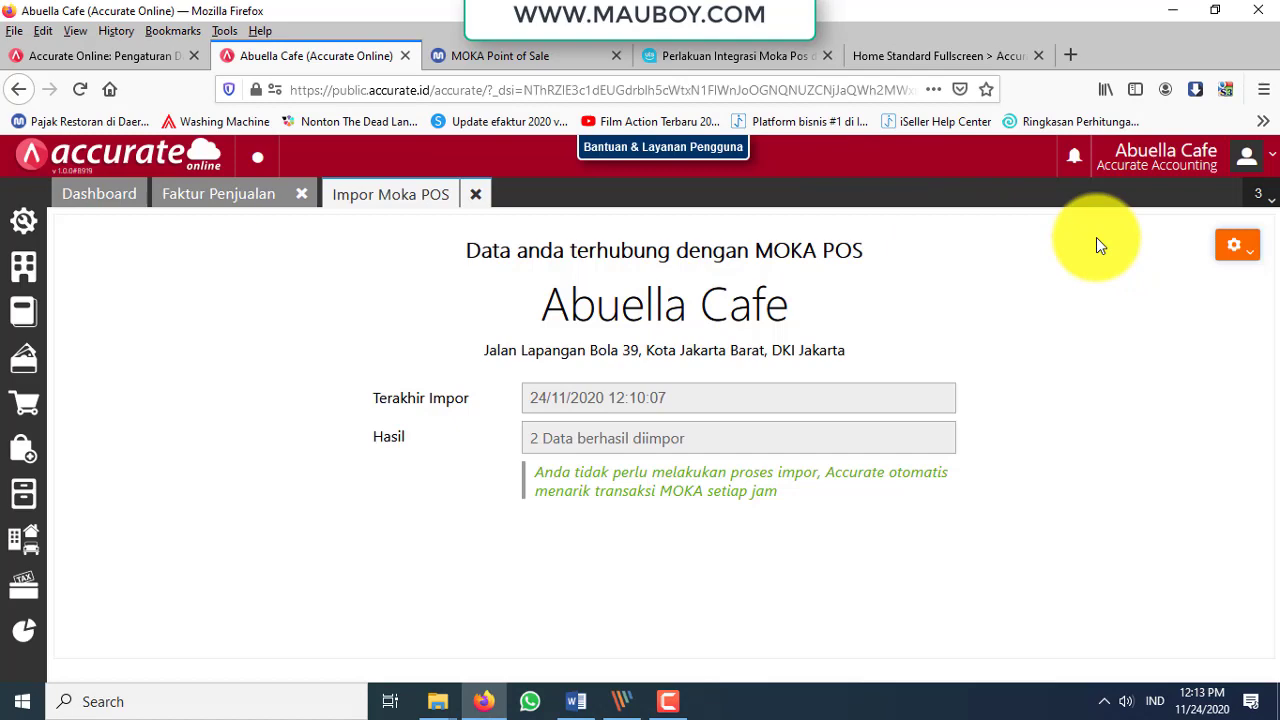
Run a manual import of the Moka transactions dated 17/11/2020 to 24/11/2020 and view the import results in Accurate Online.
{"action": "left_click", "coordinate": [1236, 246]}
{"action": "left_click", "coordinate": [1117, 318]}
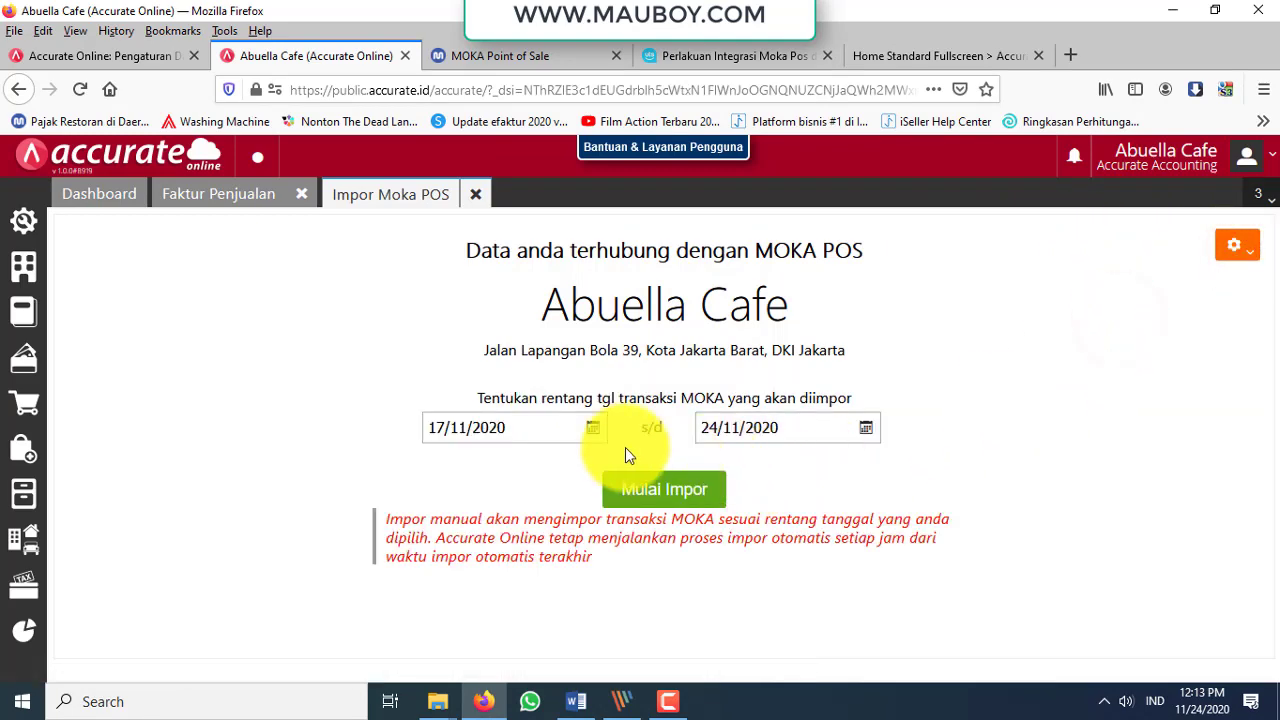
{"action": "left_click", "coordinate": [670, 500]}
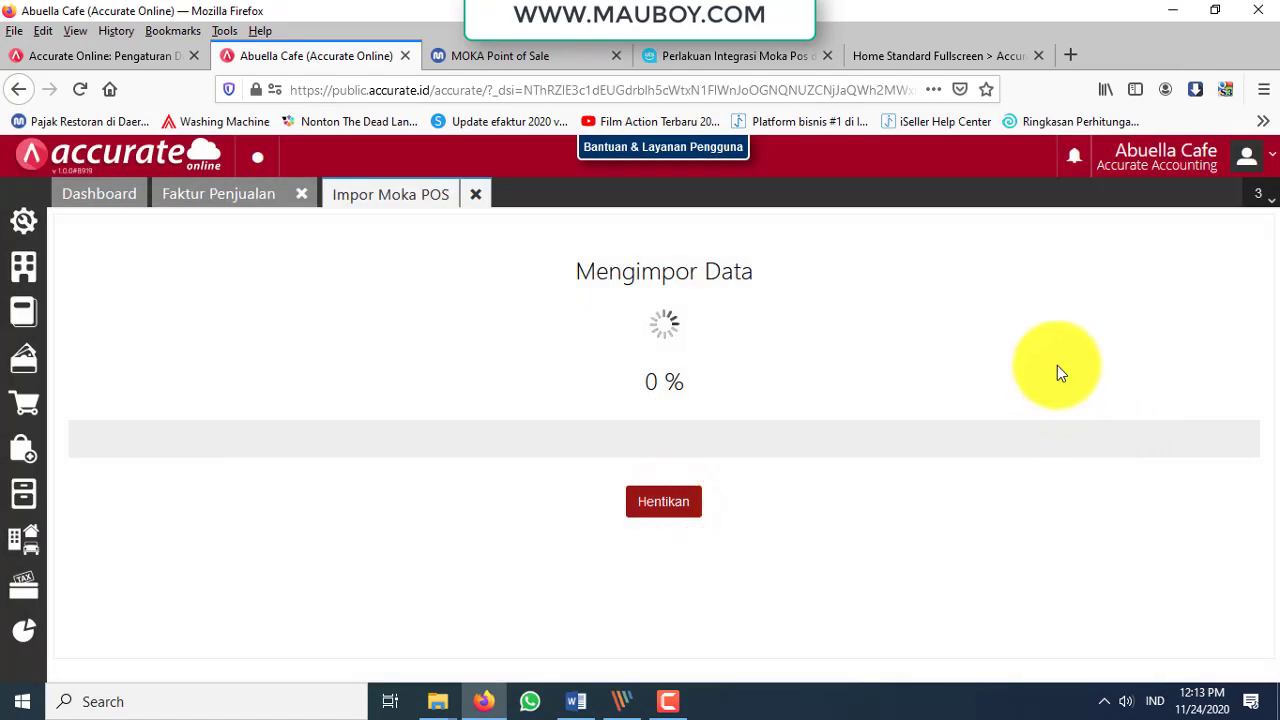
{"action": "left_click", "coordinate": [505, 56]}
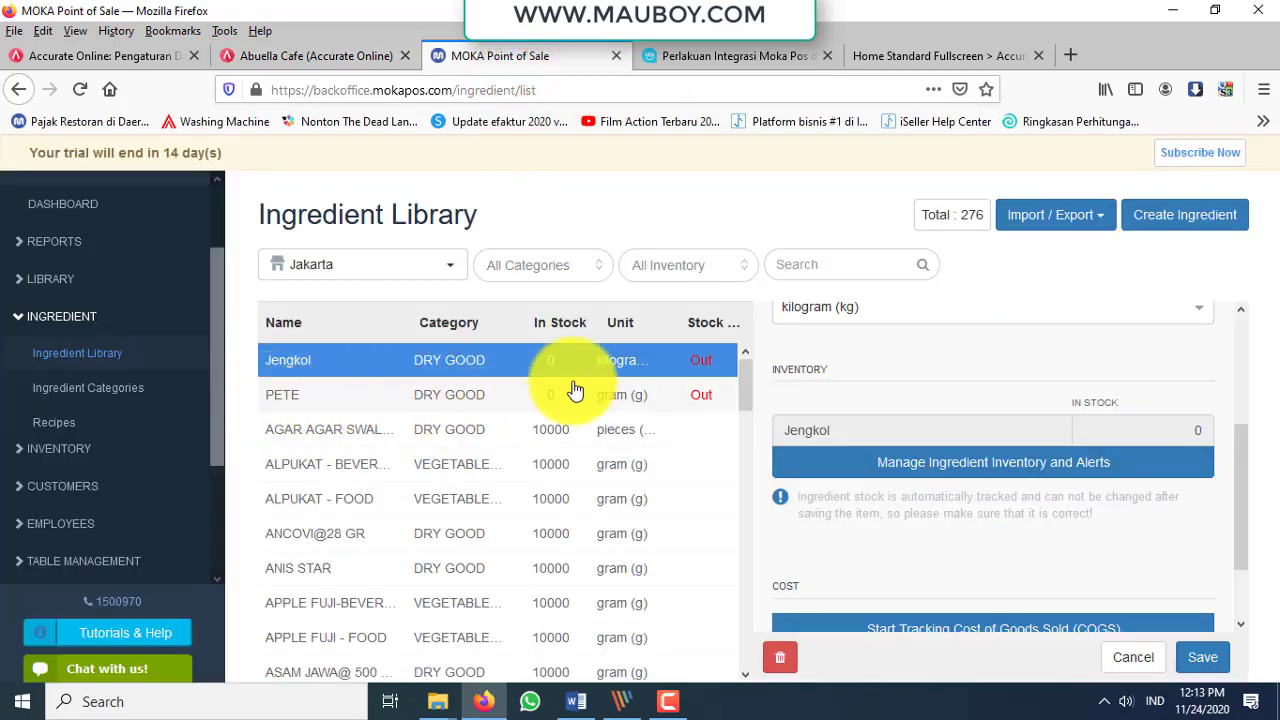
{"action": "left_click", "coordinate": [297, 64]}
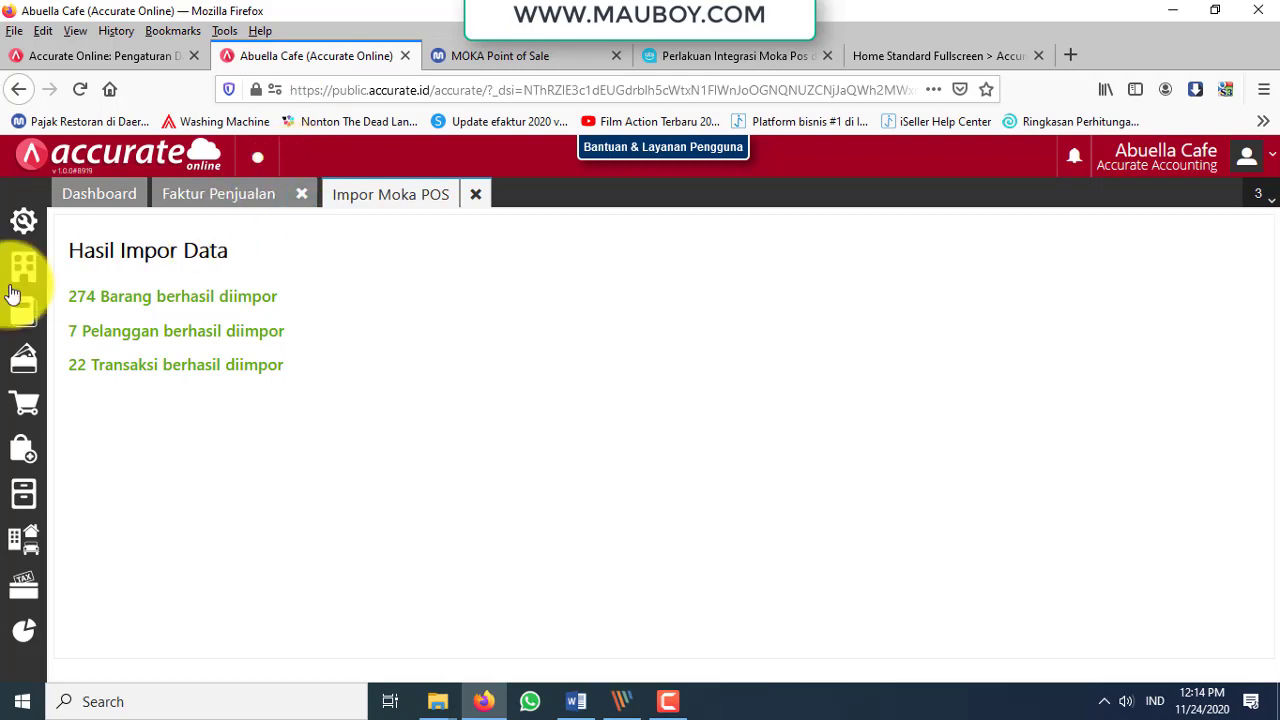
Open the Barang & Jasa list, search it for "jengkol", and clear the search.
{"action": "left_click", "coordinate": [27, 492]}
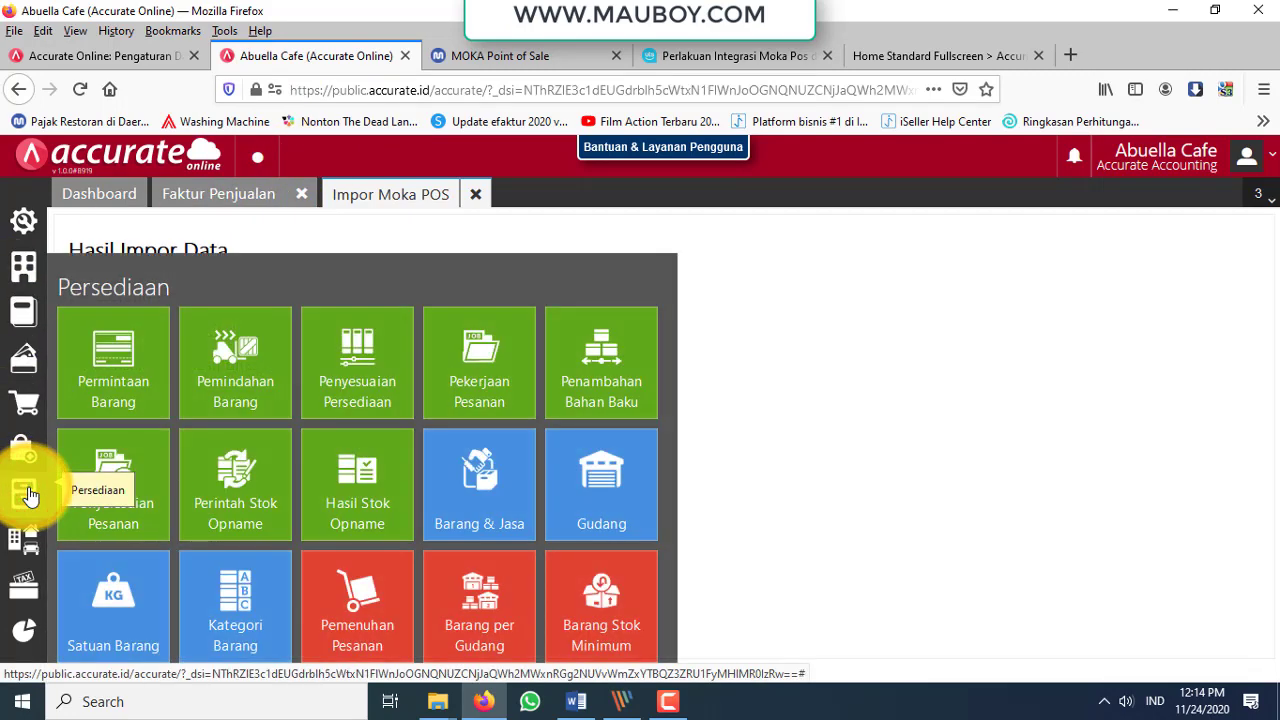
{"action": "left_click", "coordinate": [488, 475]}
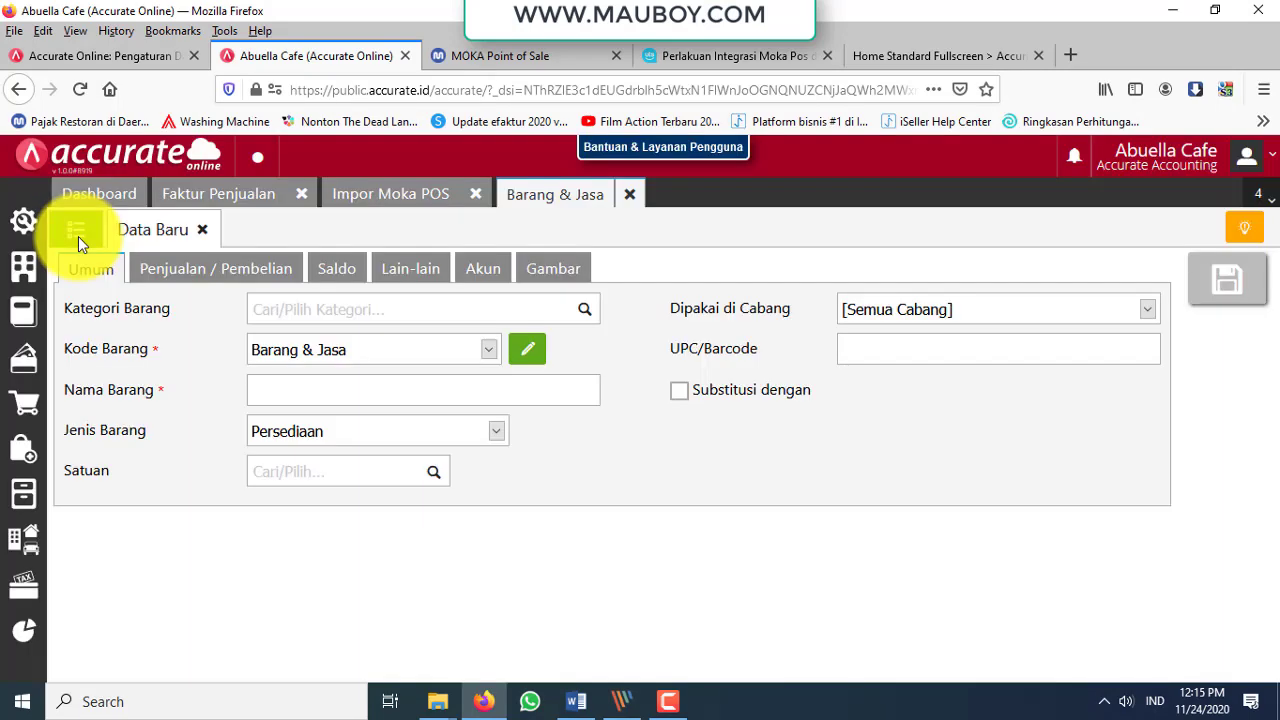
{"action": "left_click", "coordinate": [77, 232]}
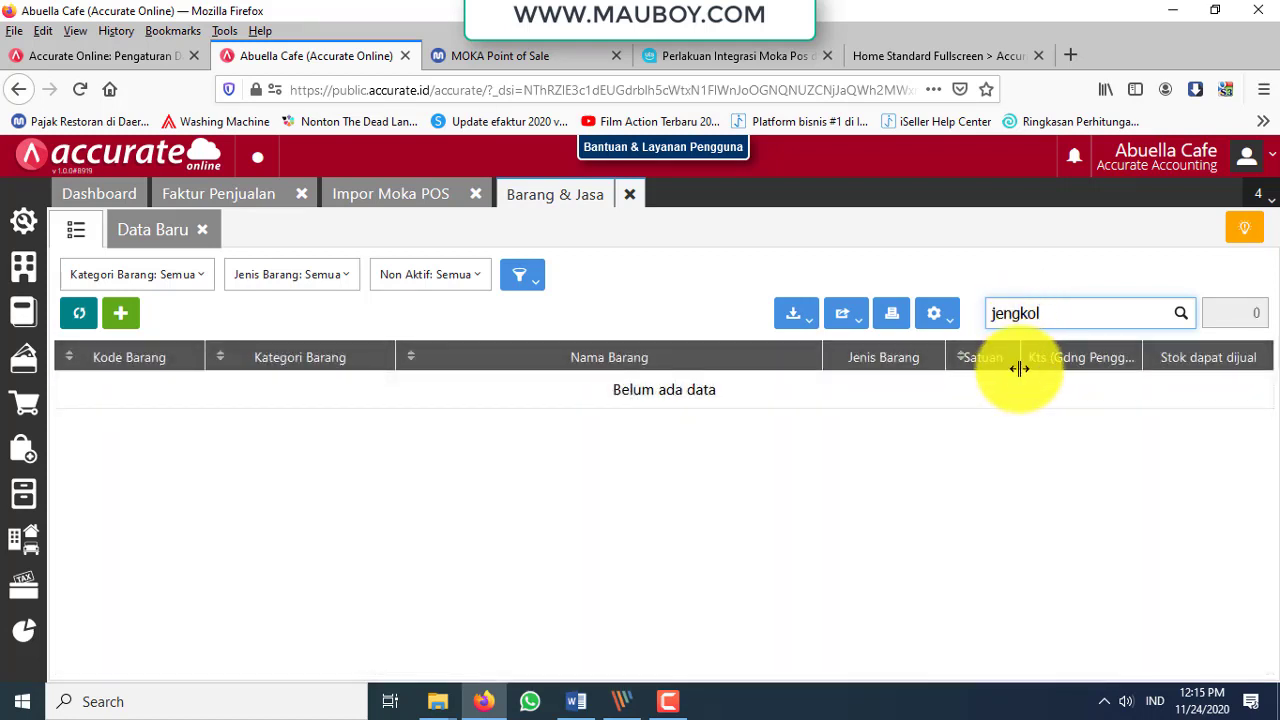
{"action": "double_click", "coordinate": [1094, 314]}
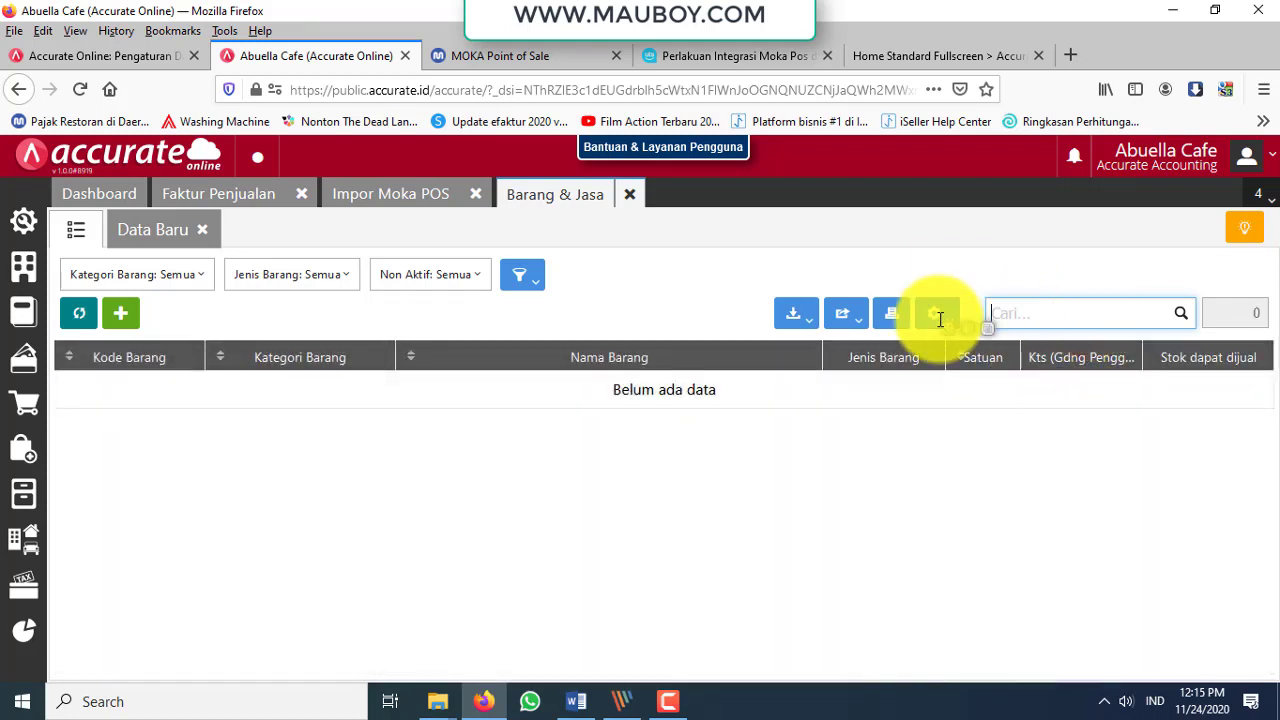
{"action": "key", "text": "Return"}
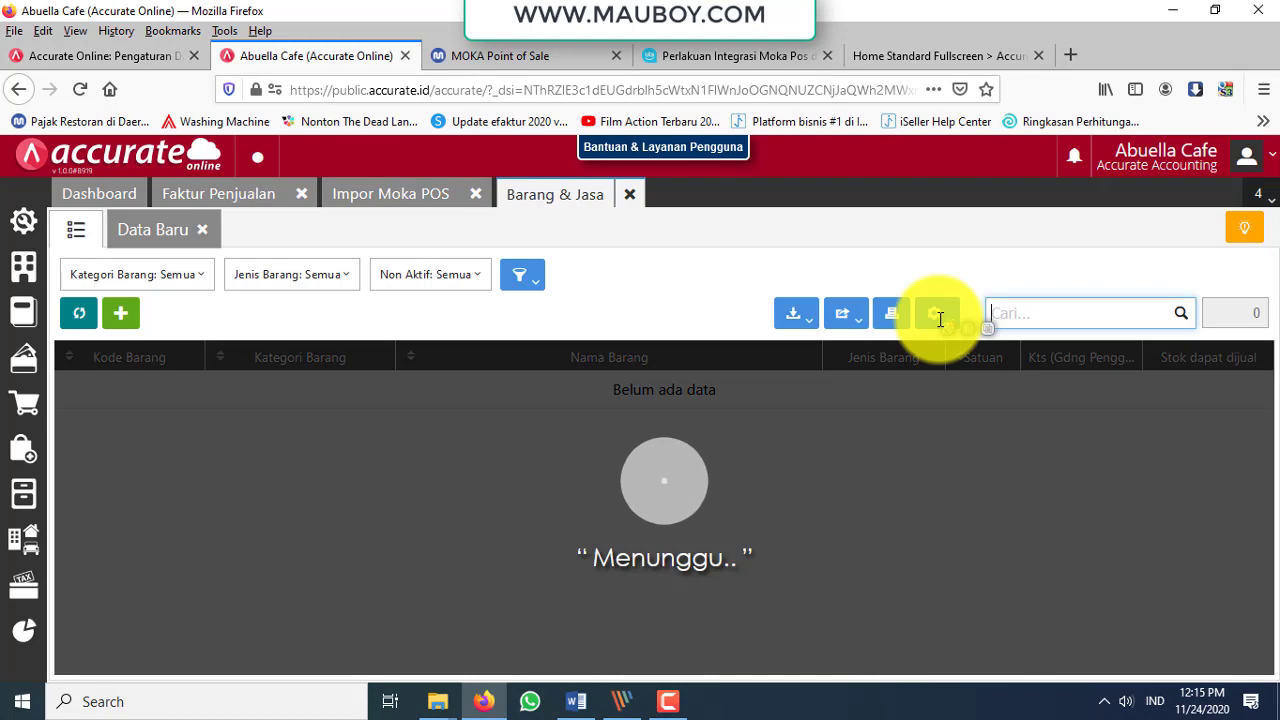
Search the Barang & Jasa list for "Pete" and reset it to show all items.
{"action": "type", "text": "Pete"}
{"action": "key", "text": "Return"}
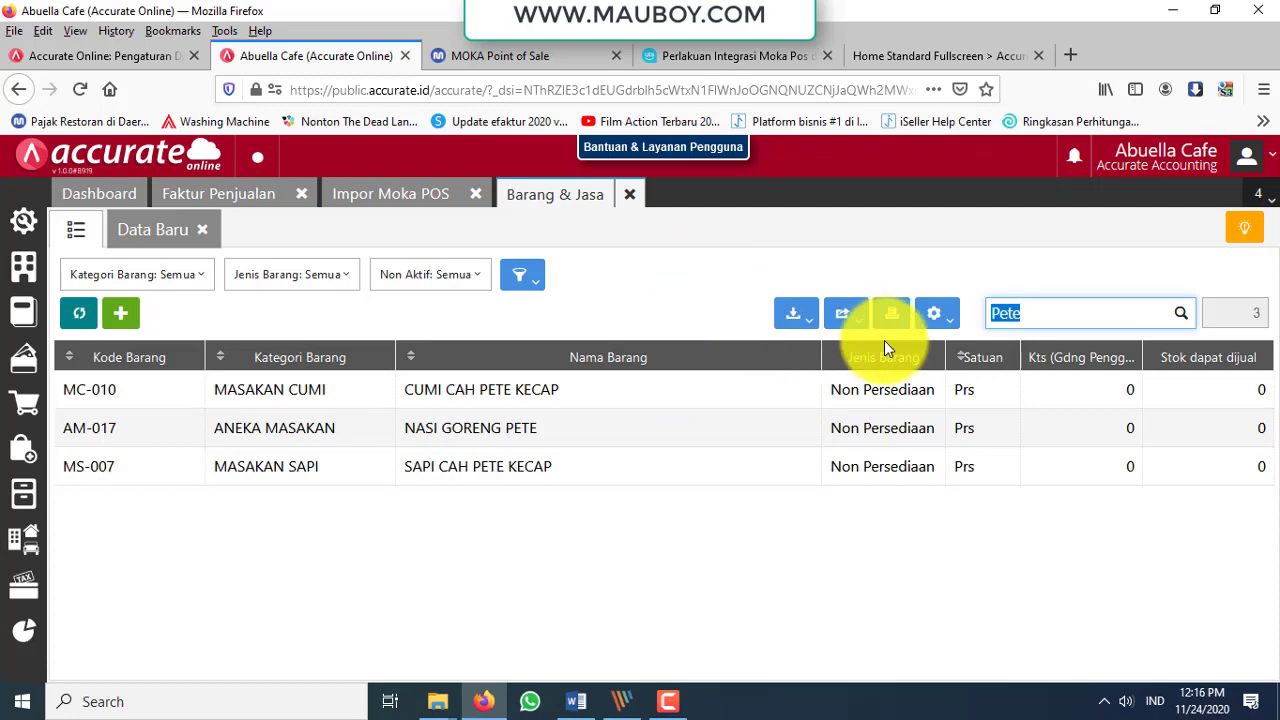
{"action": "key", "text": "BackSpace"}
{"action": "key", "text": "Return"}
{"action": "left_click", "coordinate": [166, 285]}
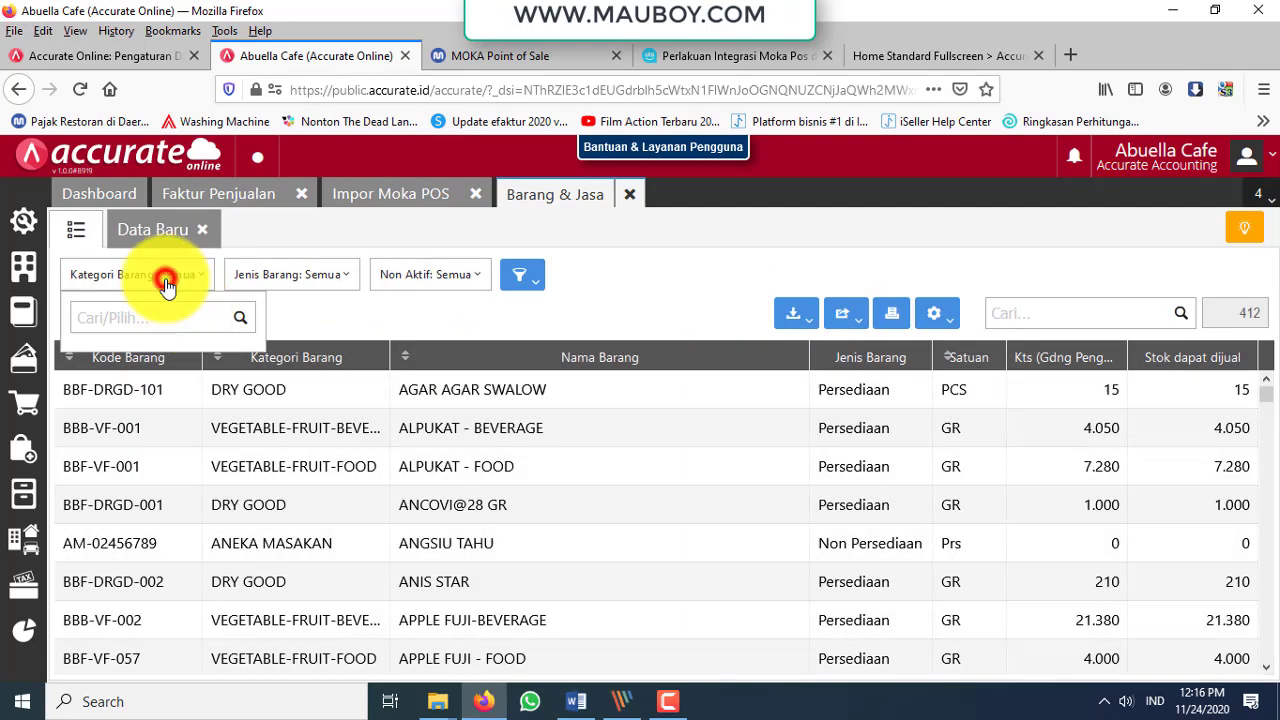
{"action": "left_click", "coordinate": [313, 277]}
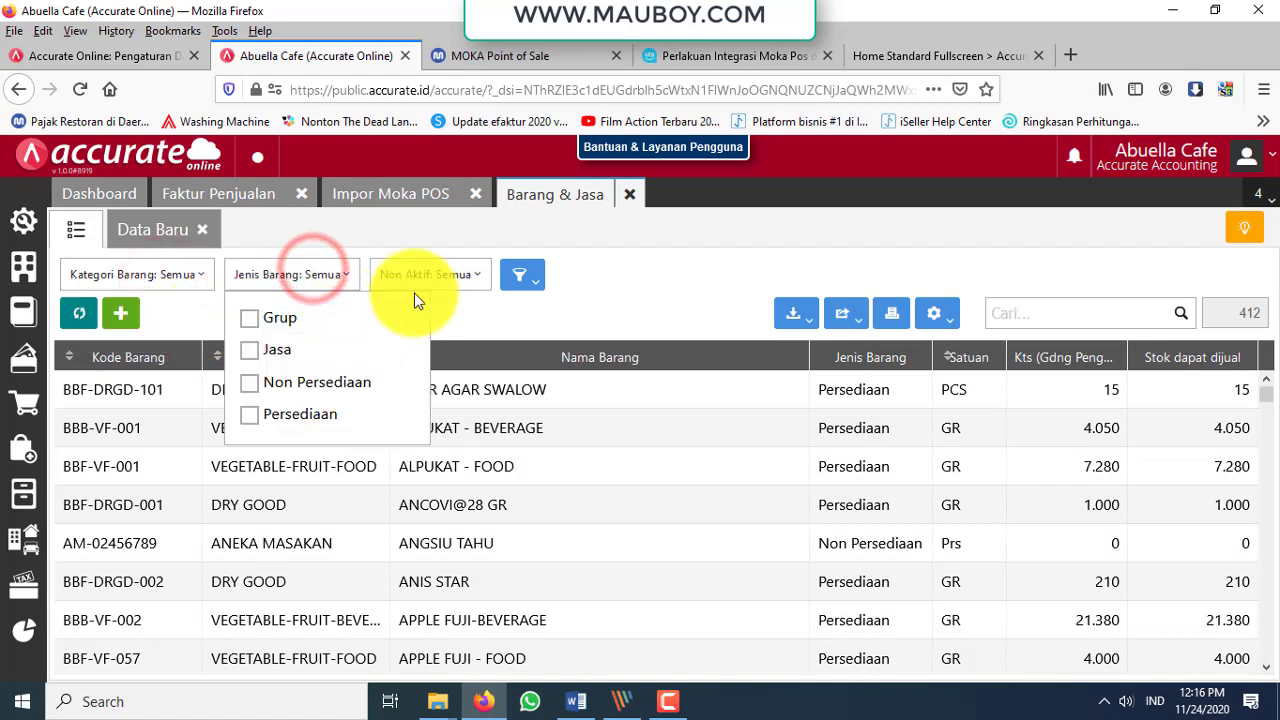
{"action": "left_click", "coordinate": [440, 284]}
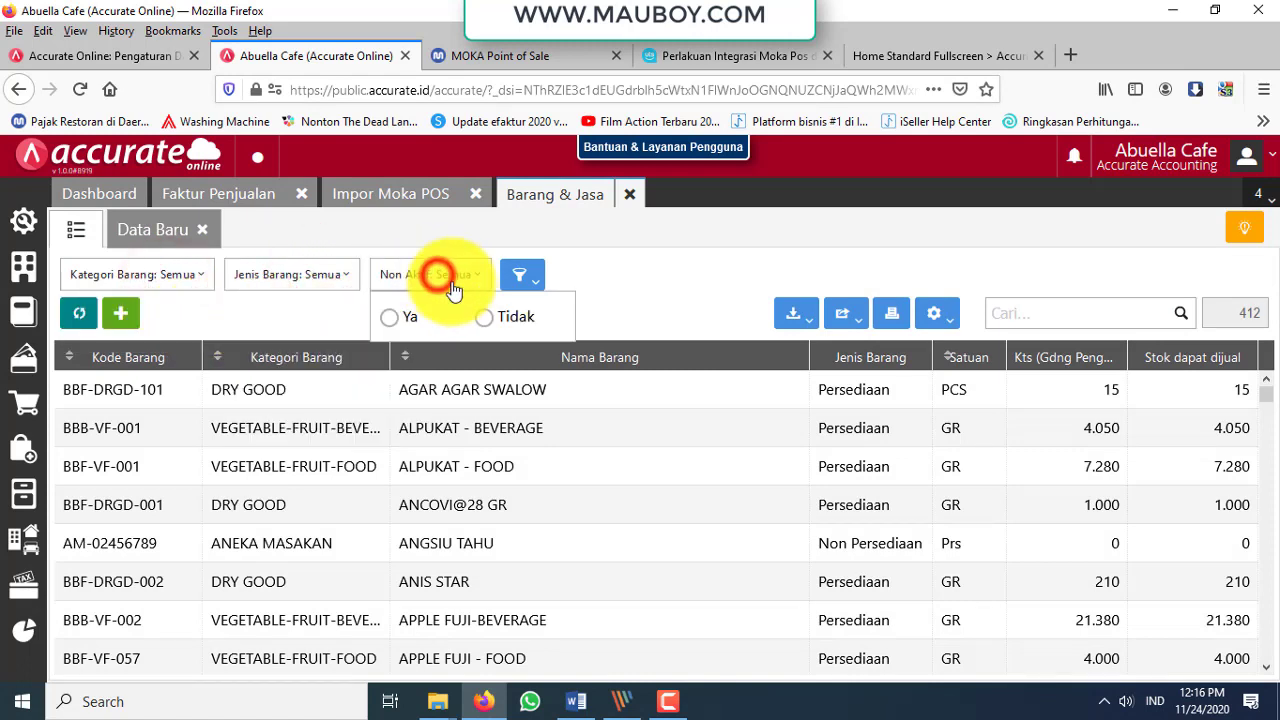
{"action": "left_click", "coordinate": [635, 276]}
Check the new ingredients' category in Moka, filter the Accurate Online Barang & Jasa list by the DRY GOOD category, and browse it.
{"action": "left_click", "coordinate": [505, 55]}
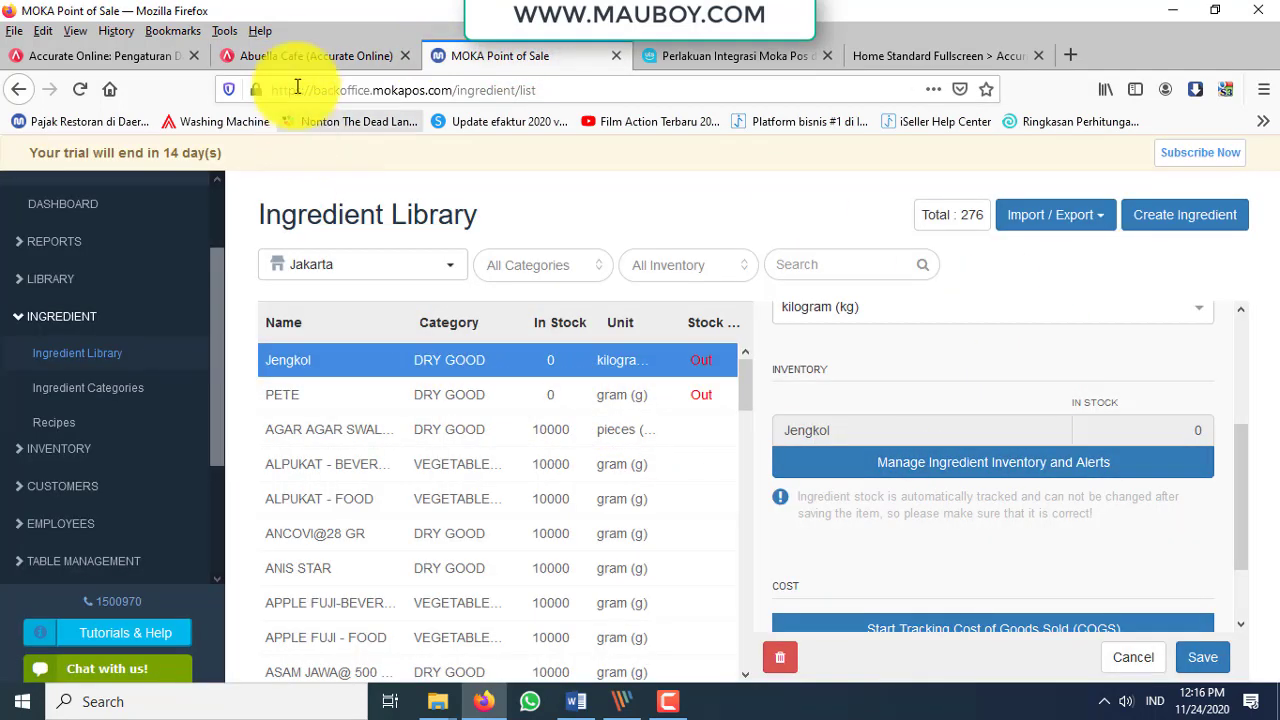
{"action": "left_click", "coordinate": [303, 56]}
{"action": "left_click", "coordinate": [183, 280]}
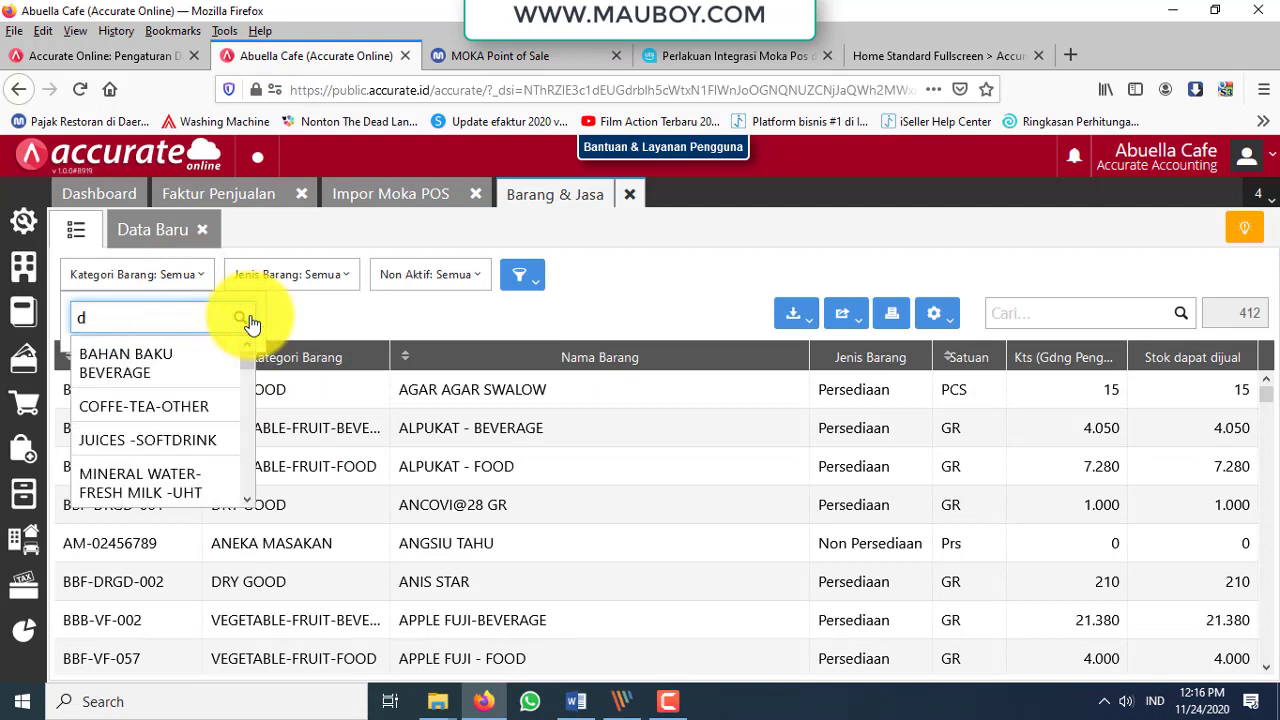
{"action": "type", "text": "dry"}
{"action": "left_click", "coordinate": [200, 350]}
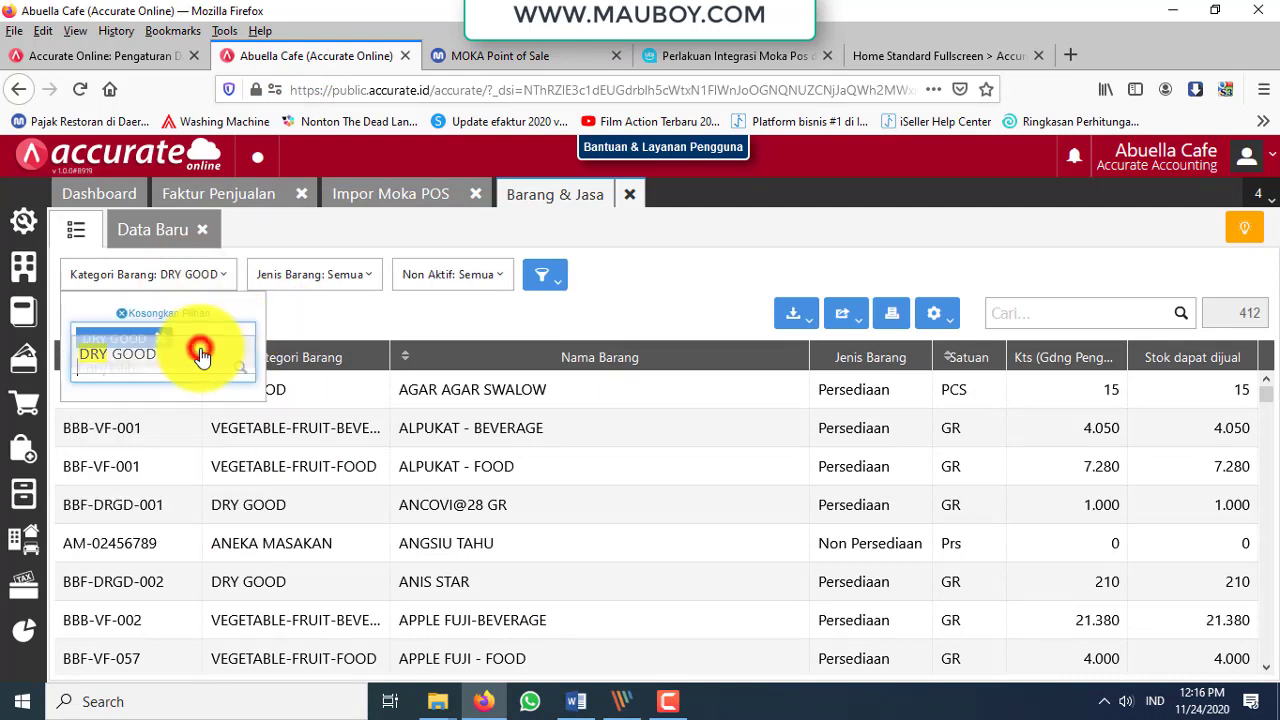
{"action": "left_click", "coordinate": [715, 318]}
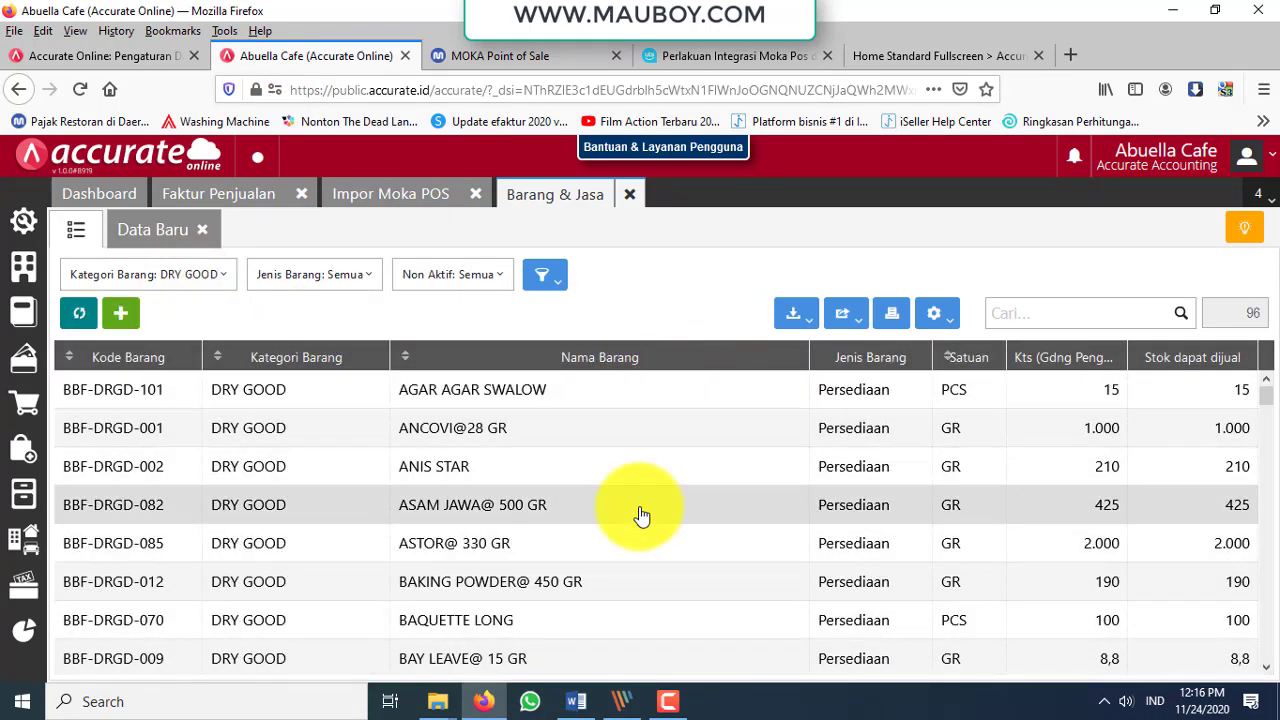
{"action": "scroll", "coordinate": [615, 545], "scroll_direction": "down", "scroll_amount": 5}
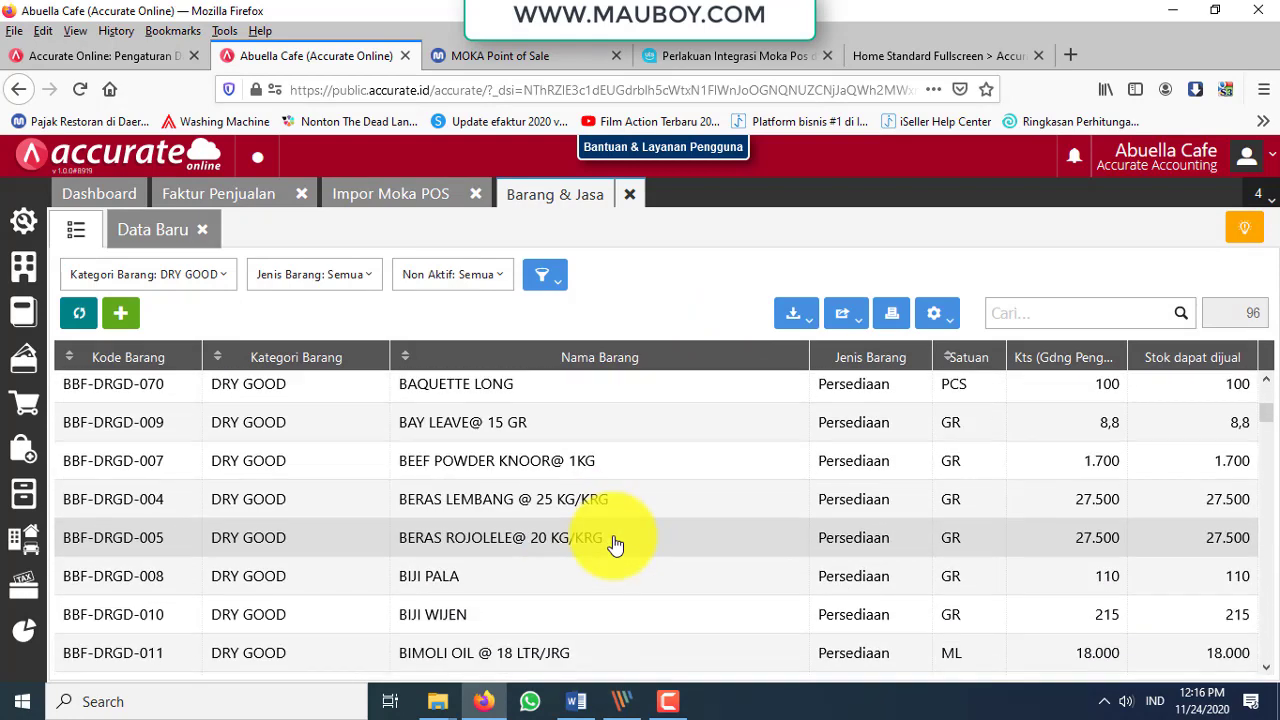
{"action": "scroll", "coordinate": [615, 545], "scroll_direction": "down", "scroll_amount": 3}
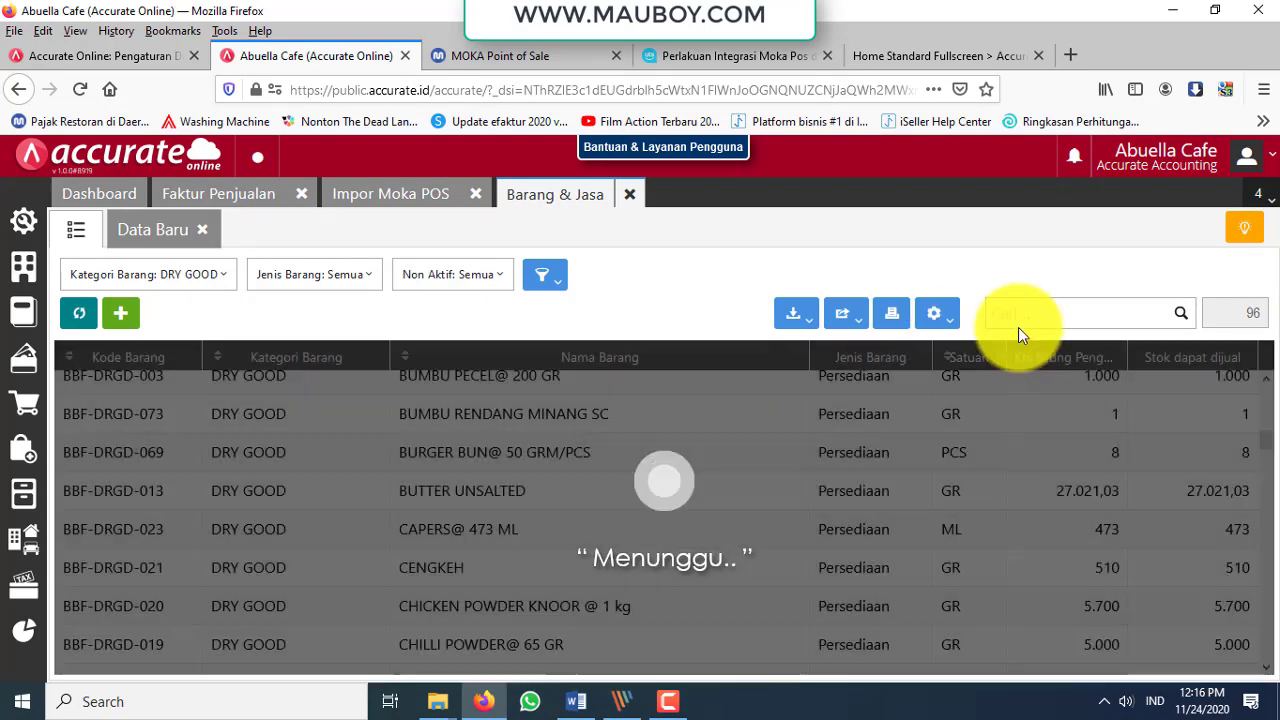
{"action": "left_click", "coordinate": [1045, 322]}
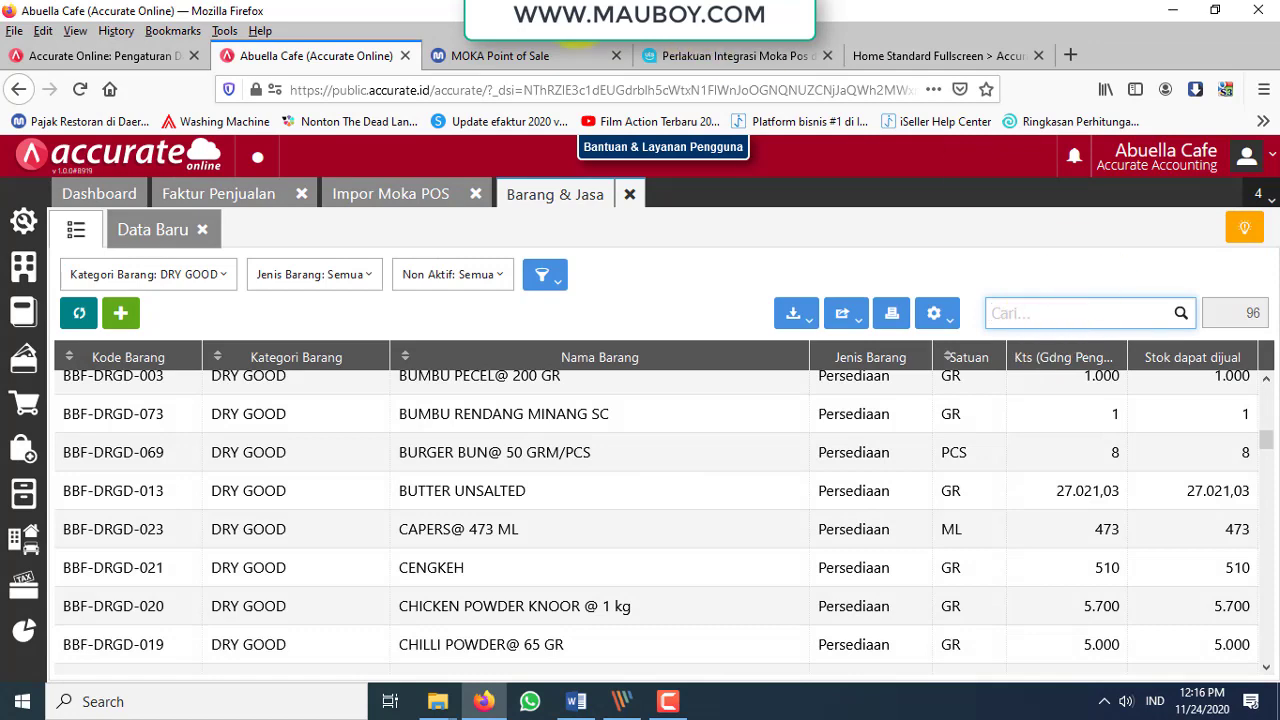
Recheck the Jengkol and PETE ingredient details in Moka's Ingredient Library and return to the Accurate Online item list.
{"action": "left_click", "coordinate": [545, 65]}
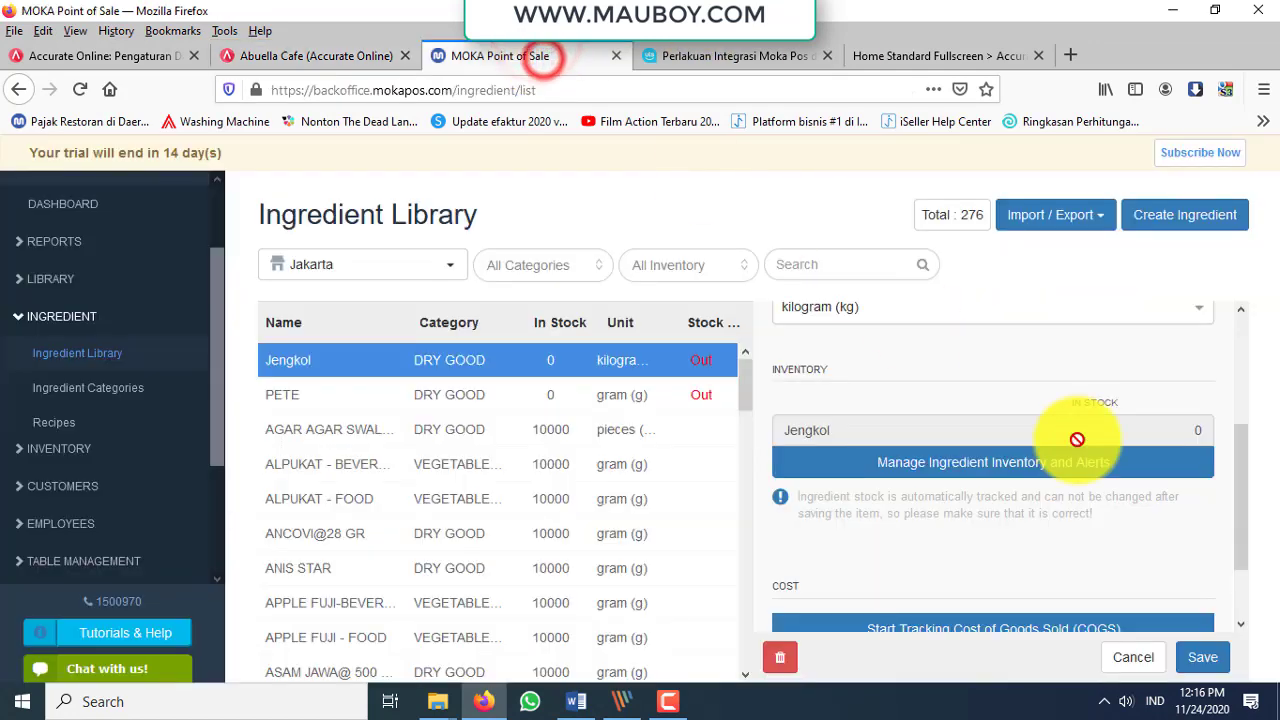
{"action": "left_click", "coordinate": [494, 377]}
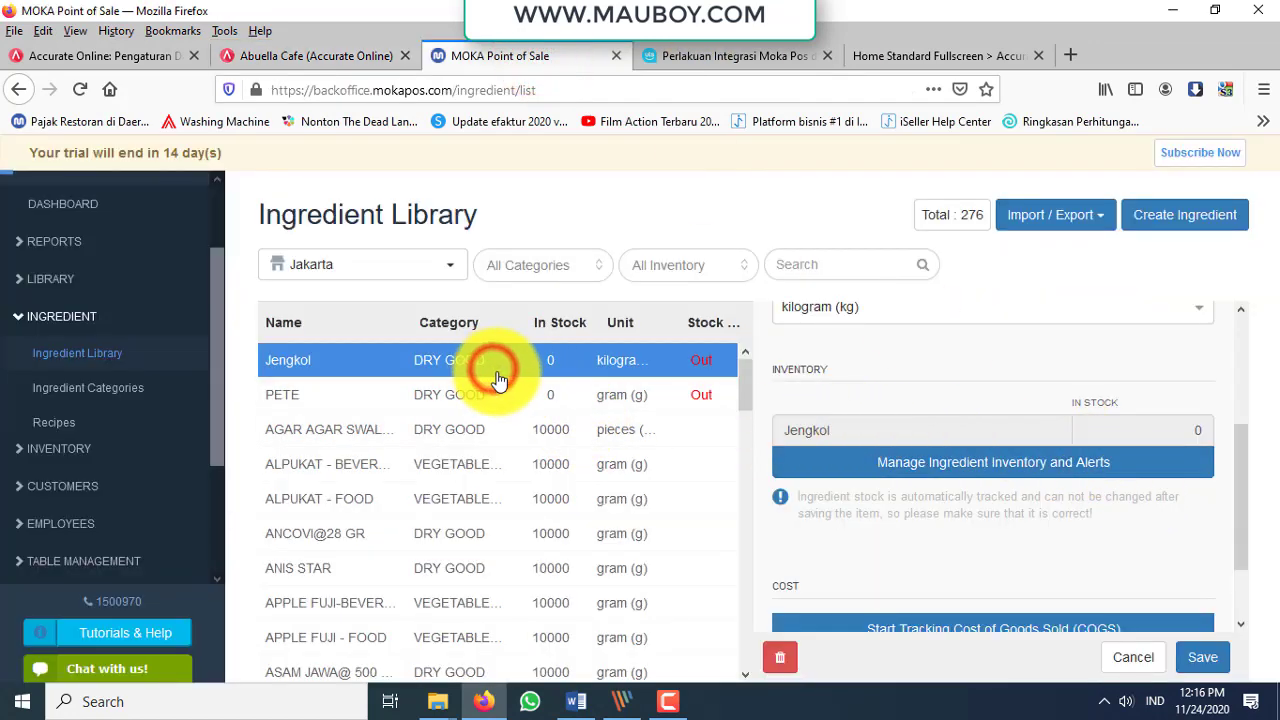
{"action": "scroll", "coordinate": [990, 485], "scroll_direction": "up", "scroll_amount": 3}
{"action": "scroll", "coordinate": [990, 488], "scroll_direction": "up", "scroll_amount": 1}
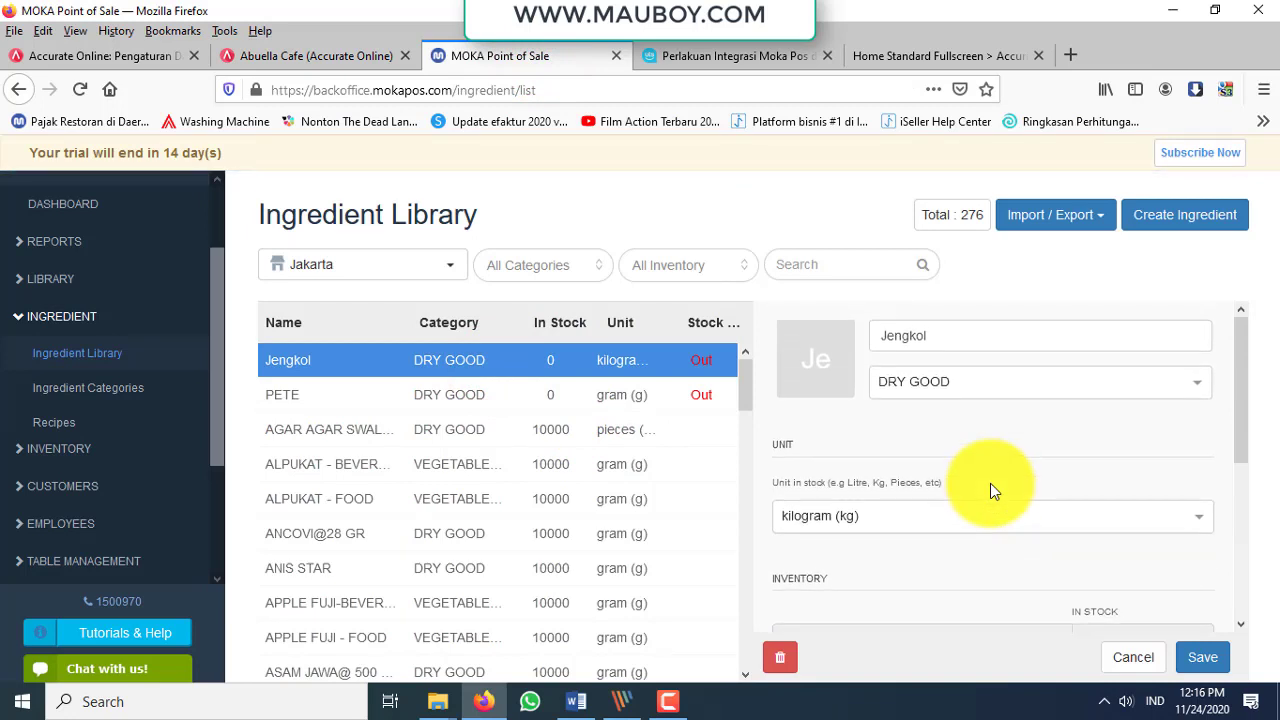
{"action": "scroll", "coordinate": [990, 483], "scroll_direction": "down", "scroll_amount": 3}
{"action": "scroll", "coordinate": [990, 483], "scroll_direction": "up", "scroll_amount": 3}
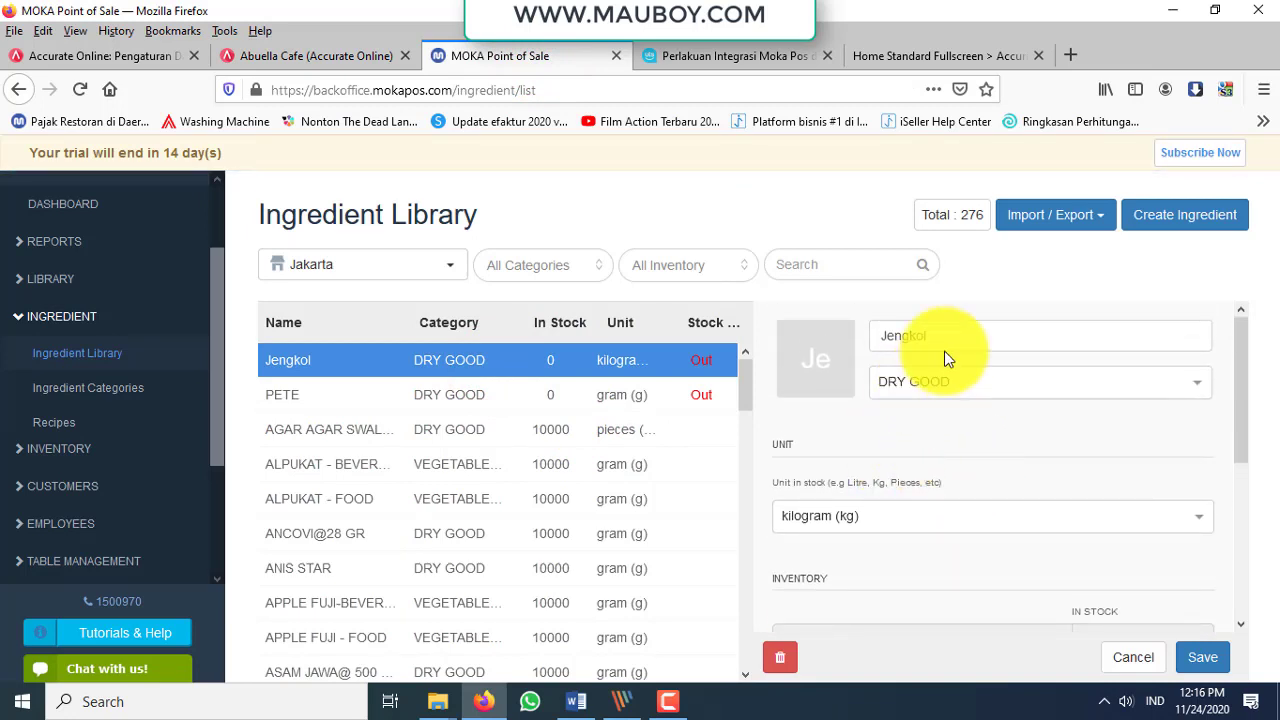
{"action": "double_click", "coordinate": [922, 333]}
{"action": "left_click", "coordinate": [434, 398]}
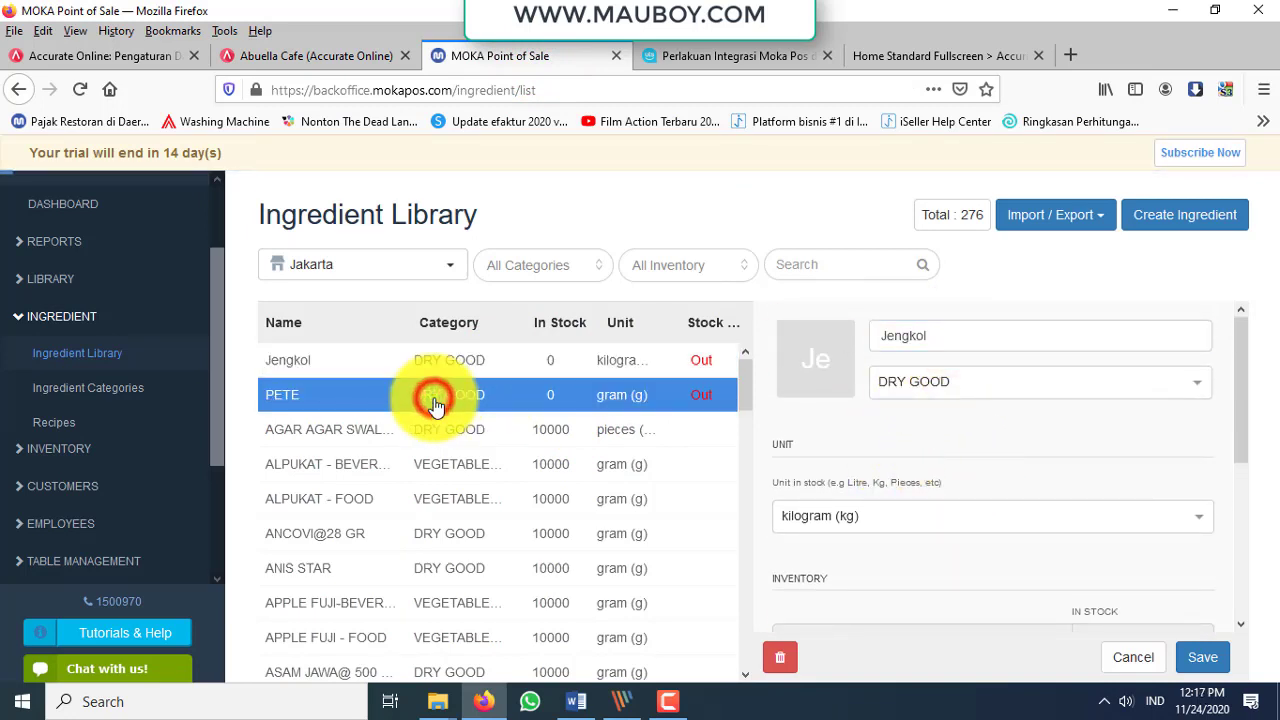
{"action": "left_click", "coordinate": [290, 56]}
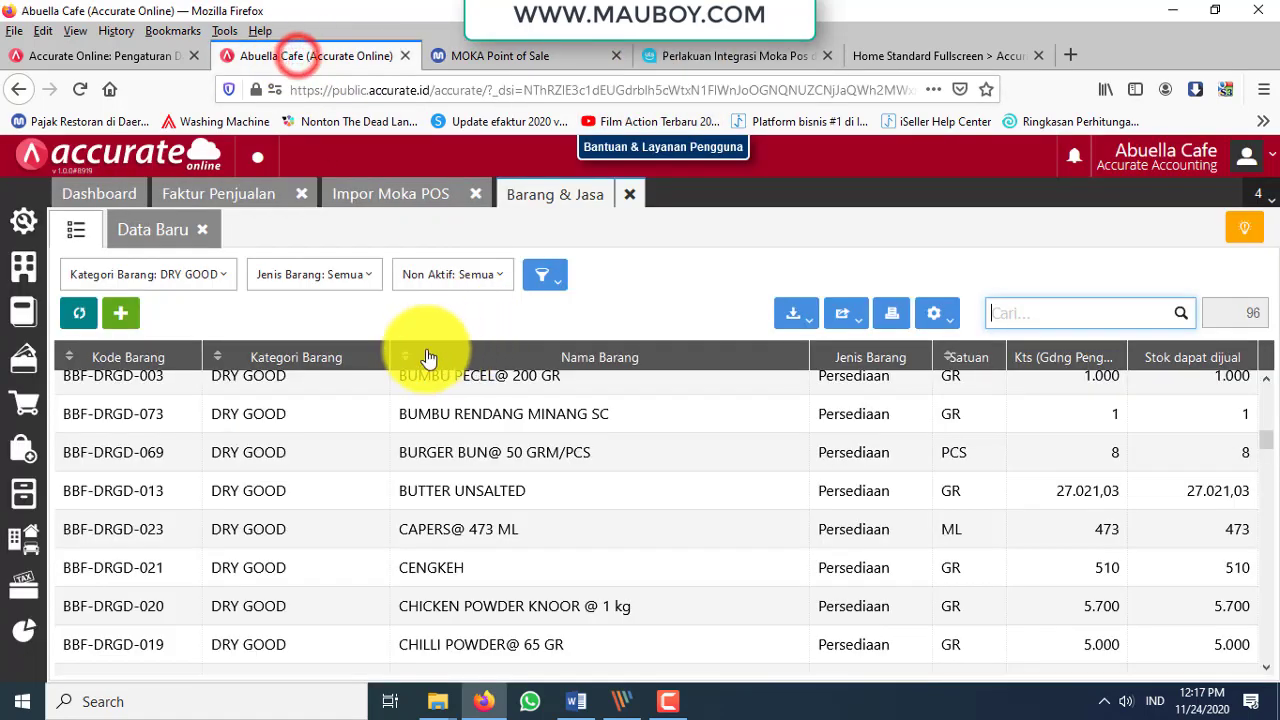